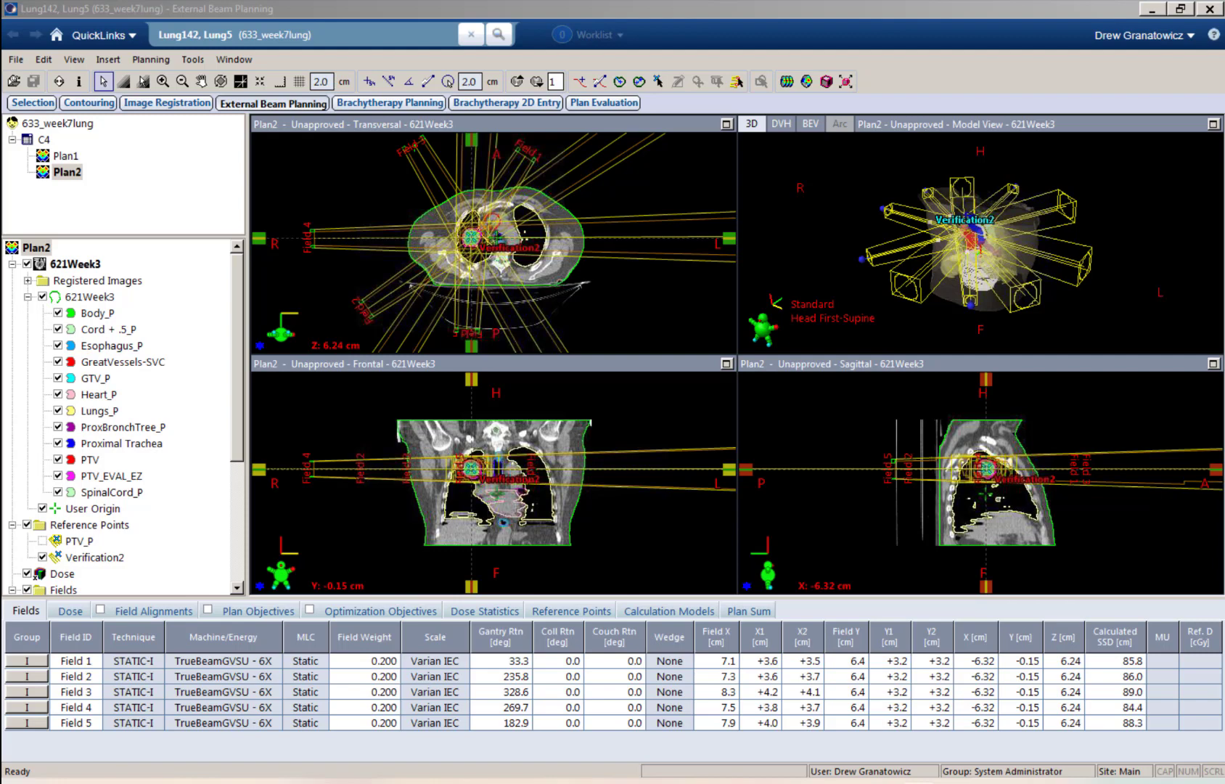
- View the list of automation products on the Radformation website and close the browser
left_click_drag(763, 128, 728, 182)
left_click(883, 176)
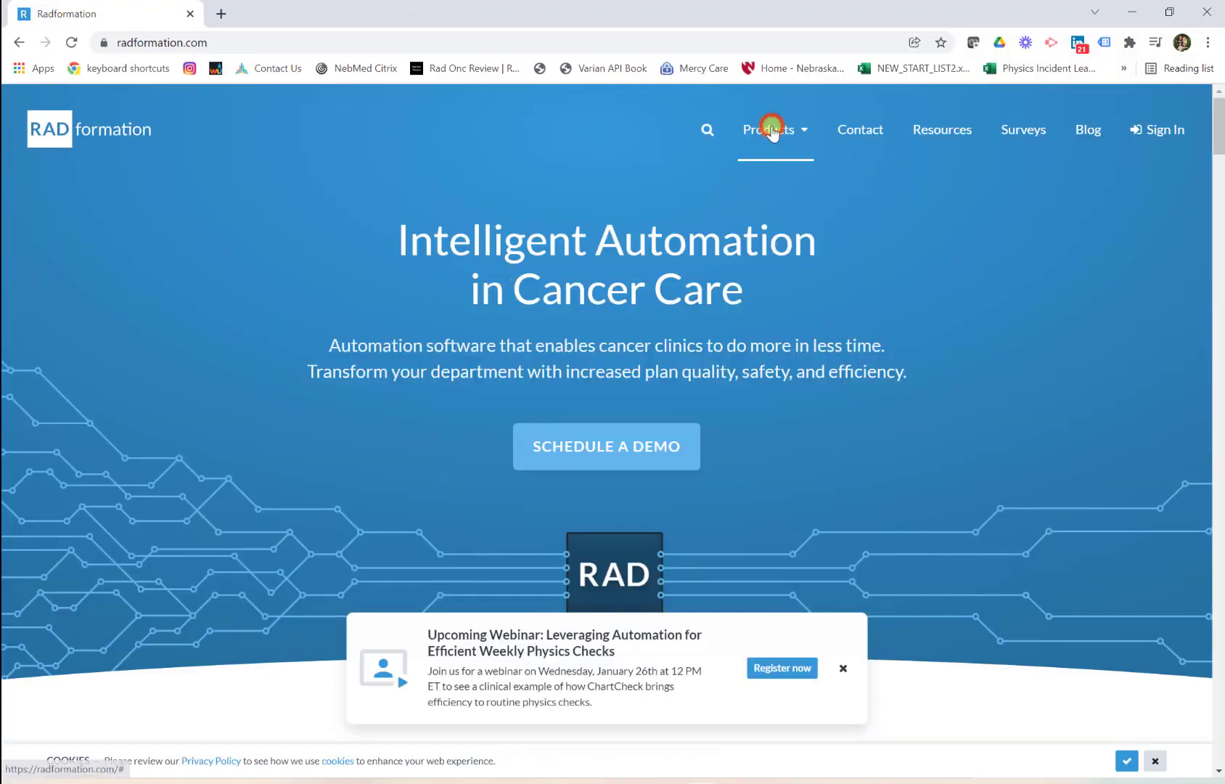
mouse_move(771, 129)
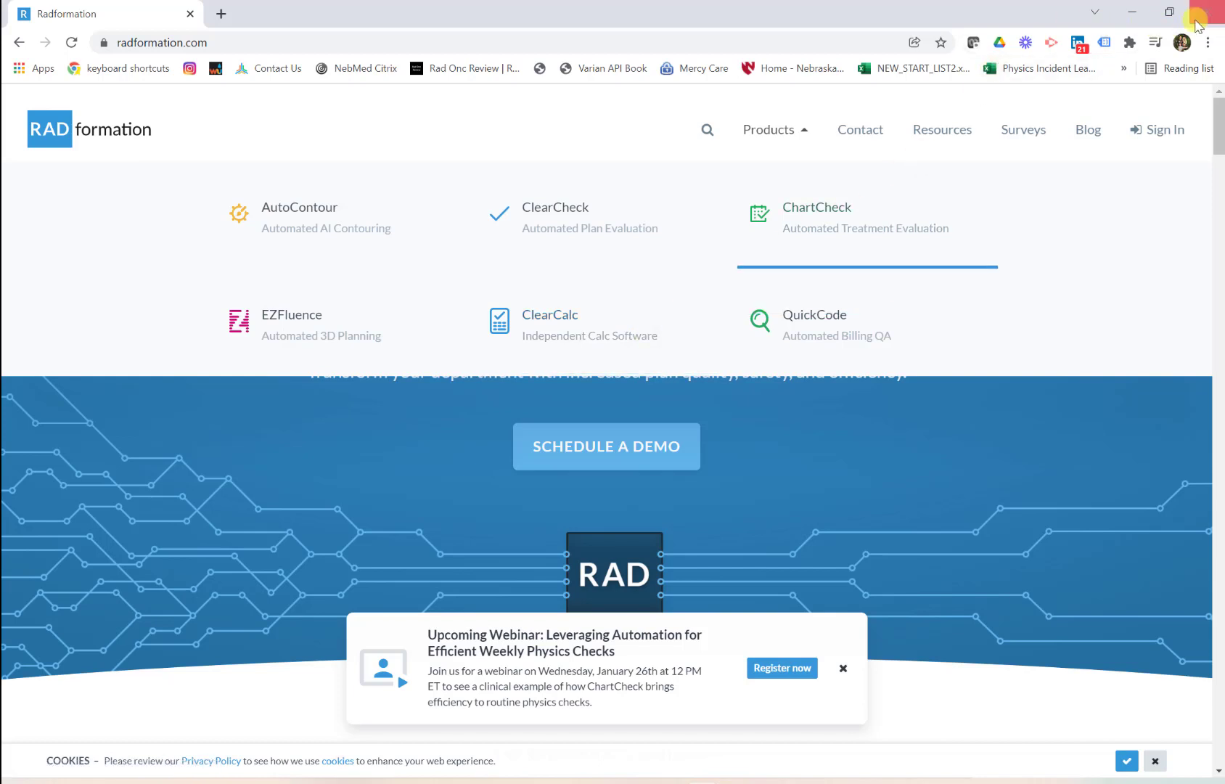
left_click(1202, 16)
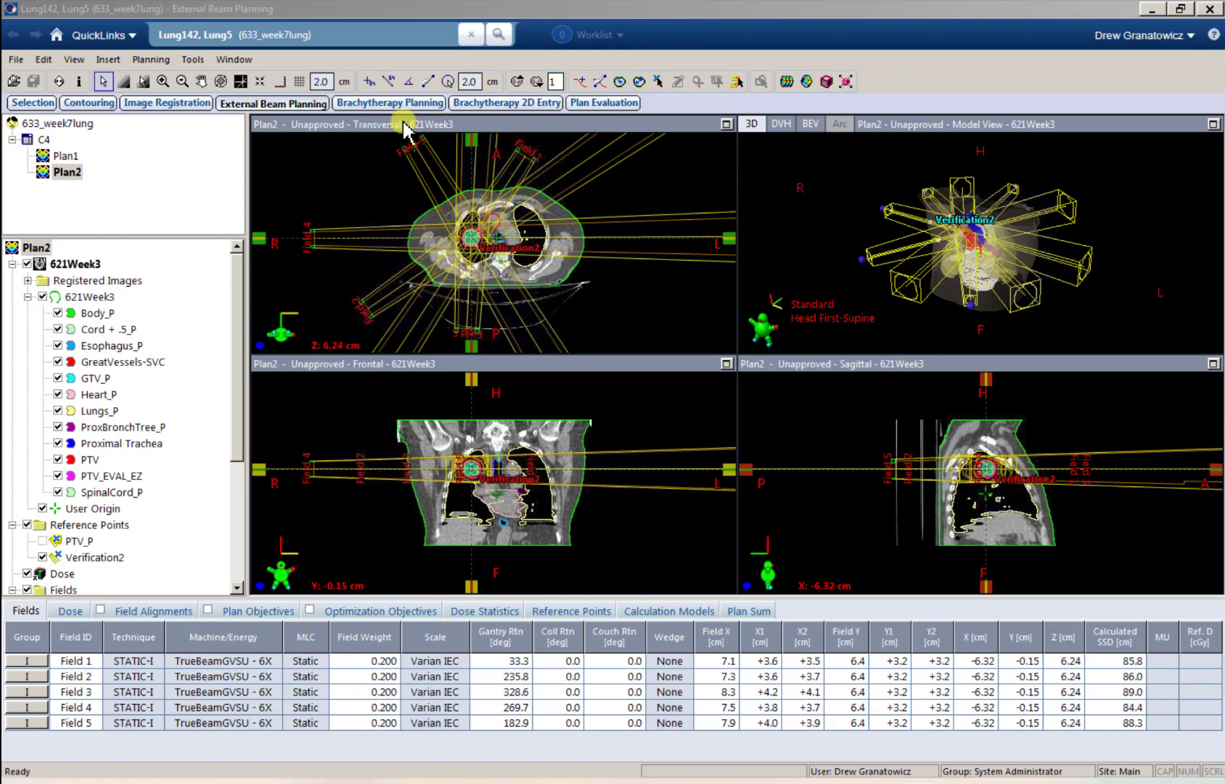
- Enlarge the transversal view of Plan2 and examine the axial slices through the lung target
left_click(480, 239)
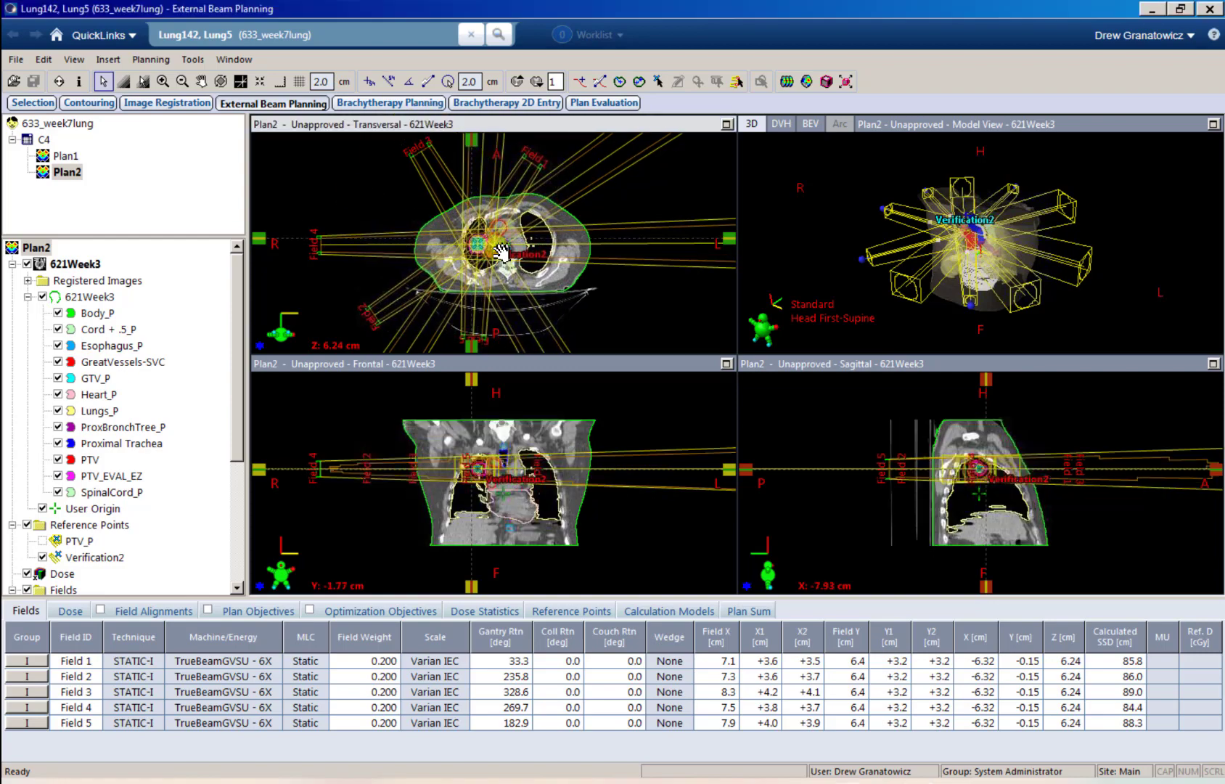
left_click(727, 124)
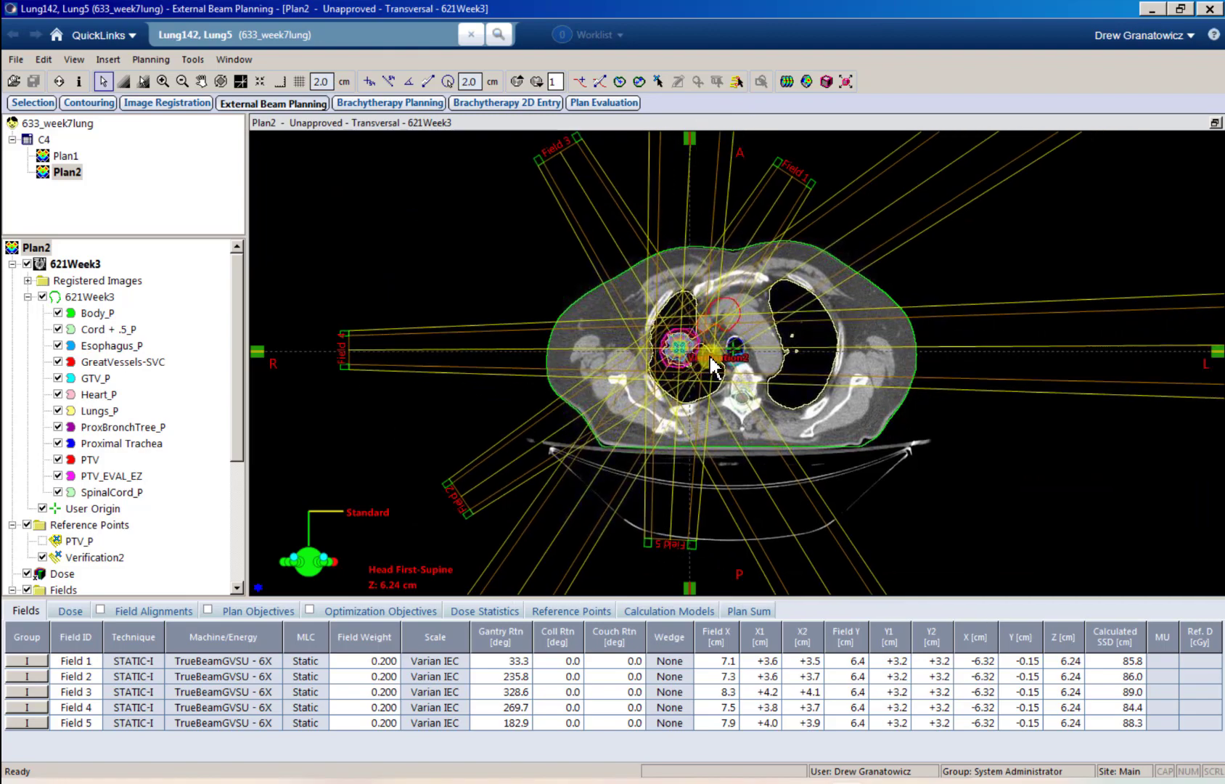
scroll(708, 373, "up", 3)
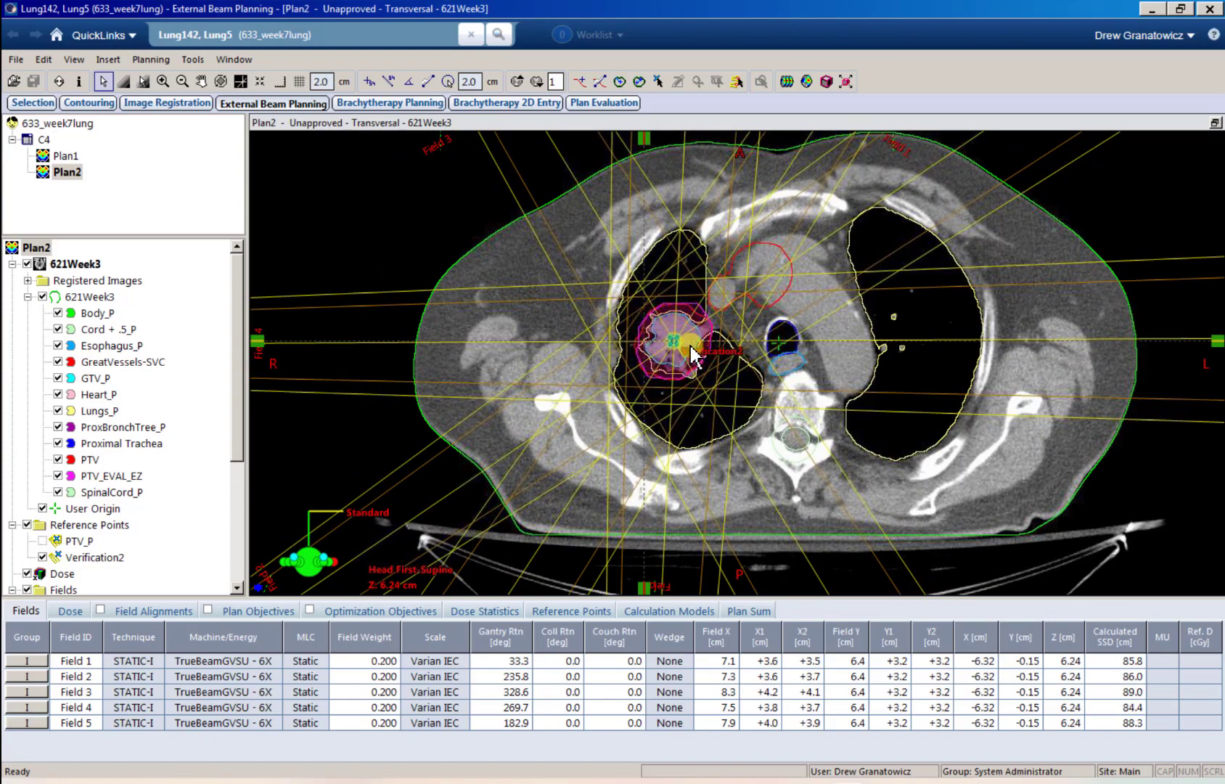
scroll(688, 340, "up", 5)
scroll(688, 336, "down", 8)
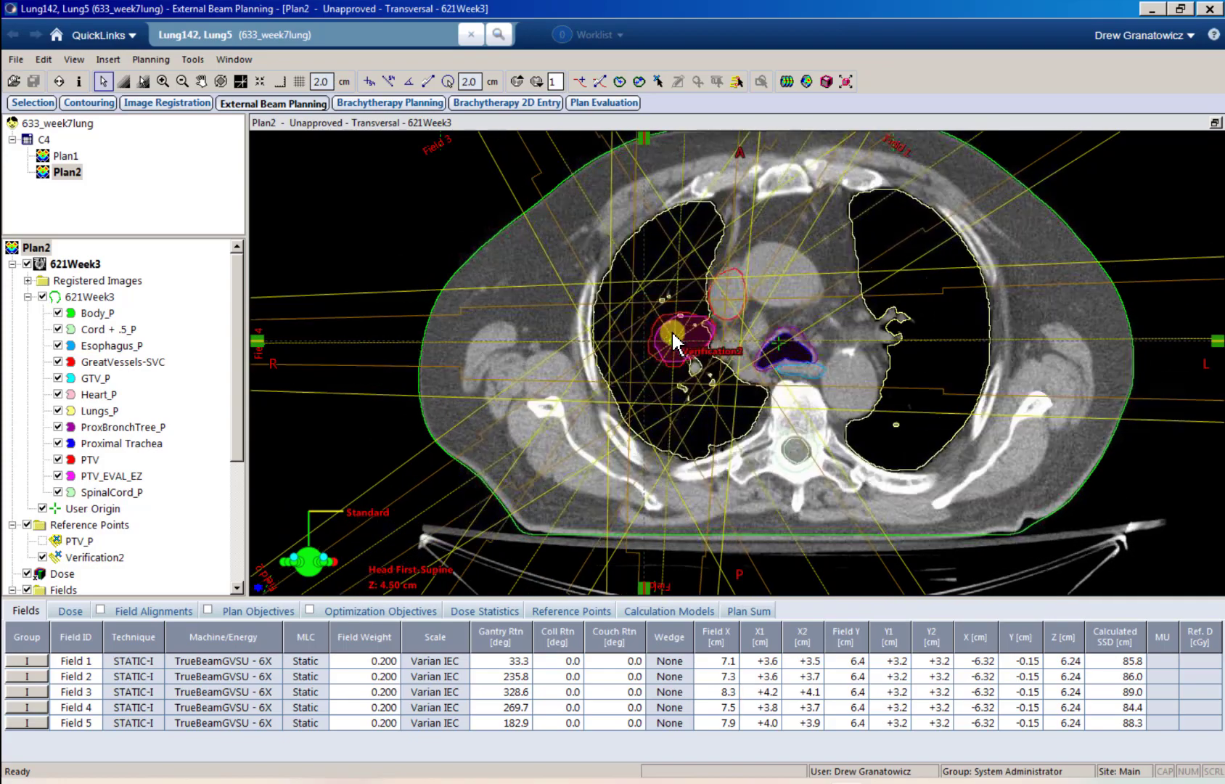
scroll(672, 333, "up", 2)
scroll(670, 337, "down", 5)
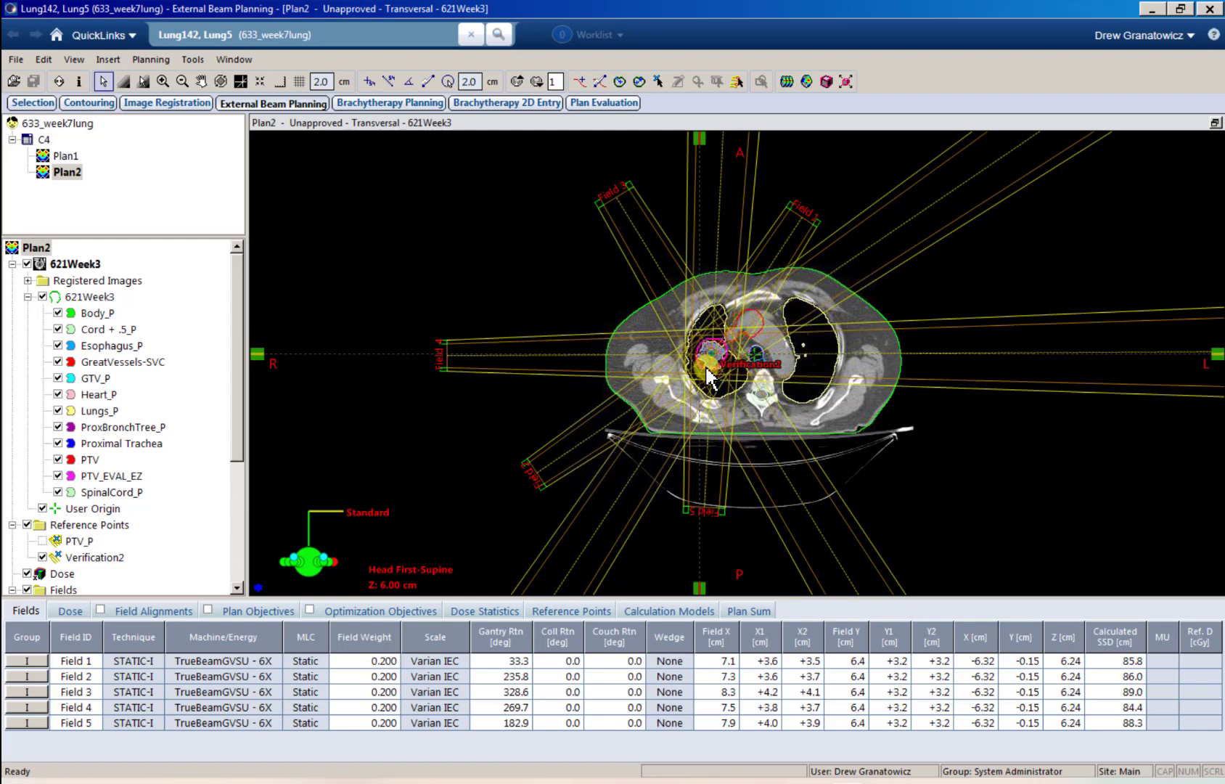
- Display Plan2's dose prescription and examine the PTV and the arrangement of the five fields in the transversal view
left_click(70, 610)
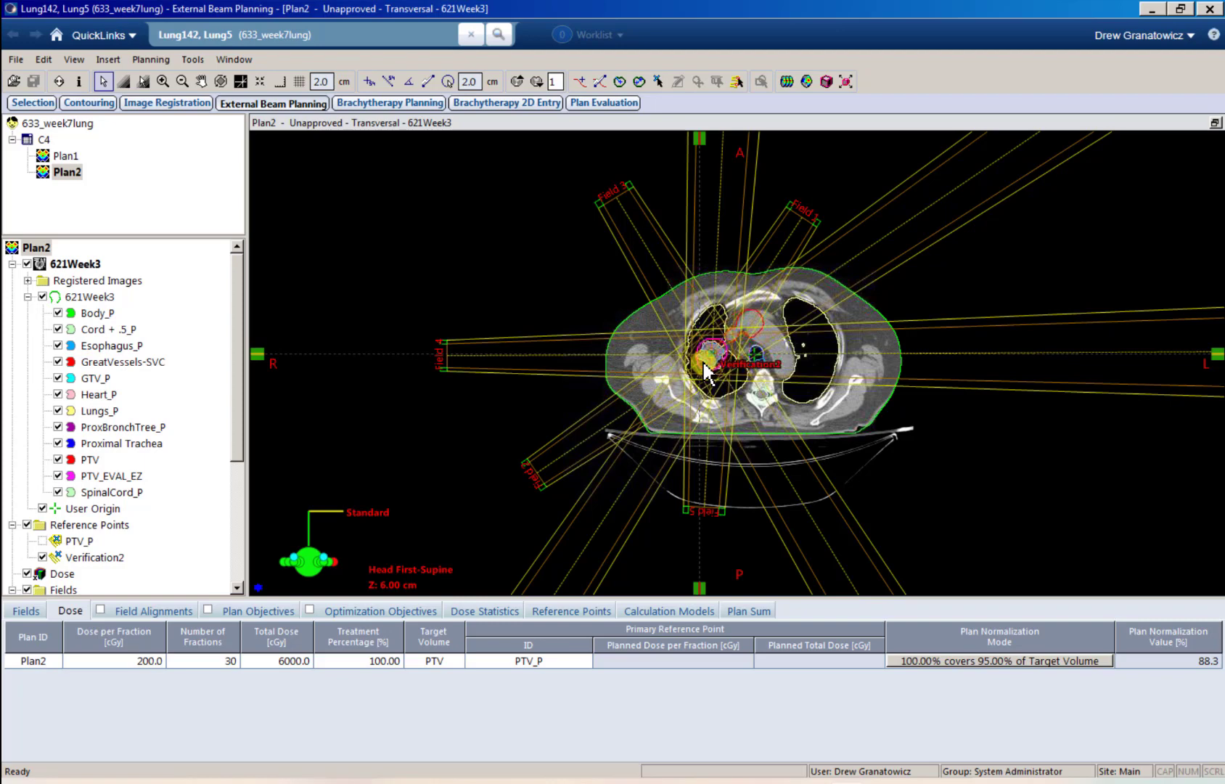
scroll(718, 369, "up", 2)
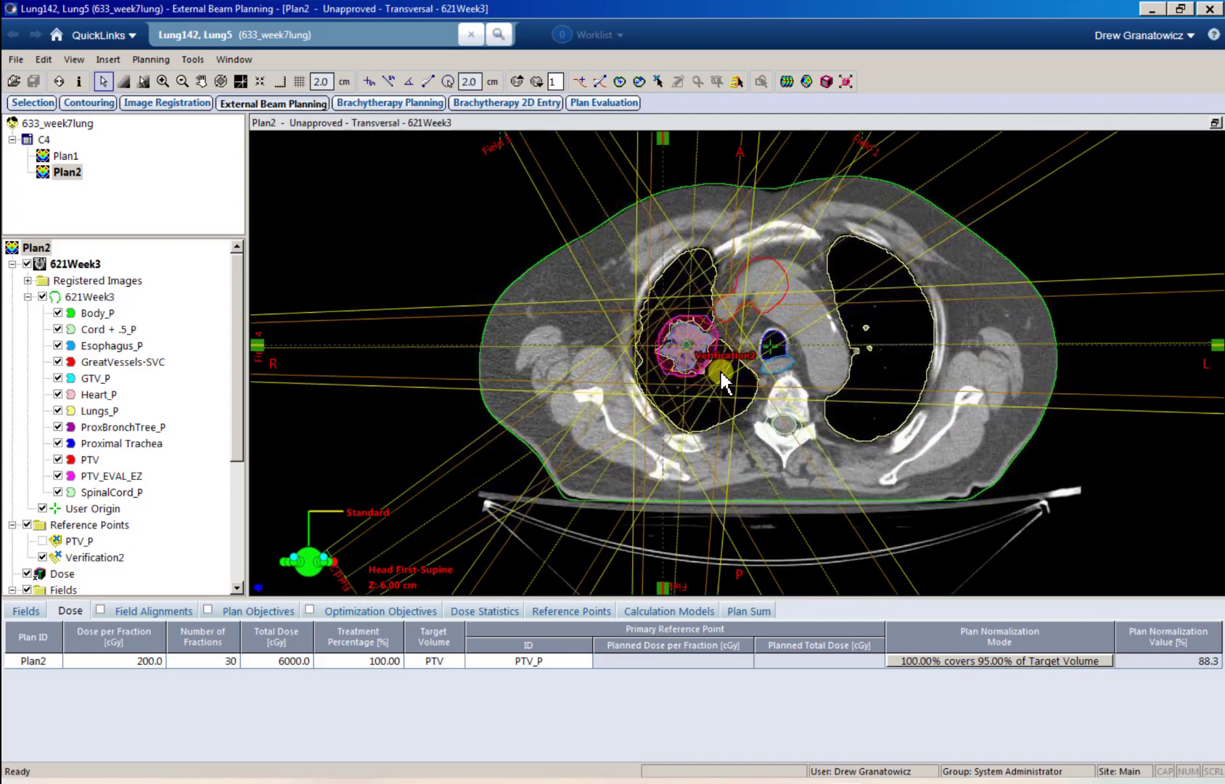
scroll(719, 368, "up", 1)
scroll(686, 324, "up", 4)
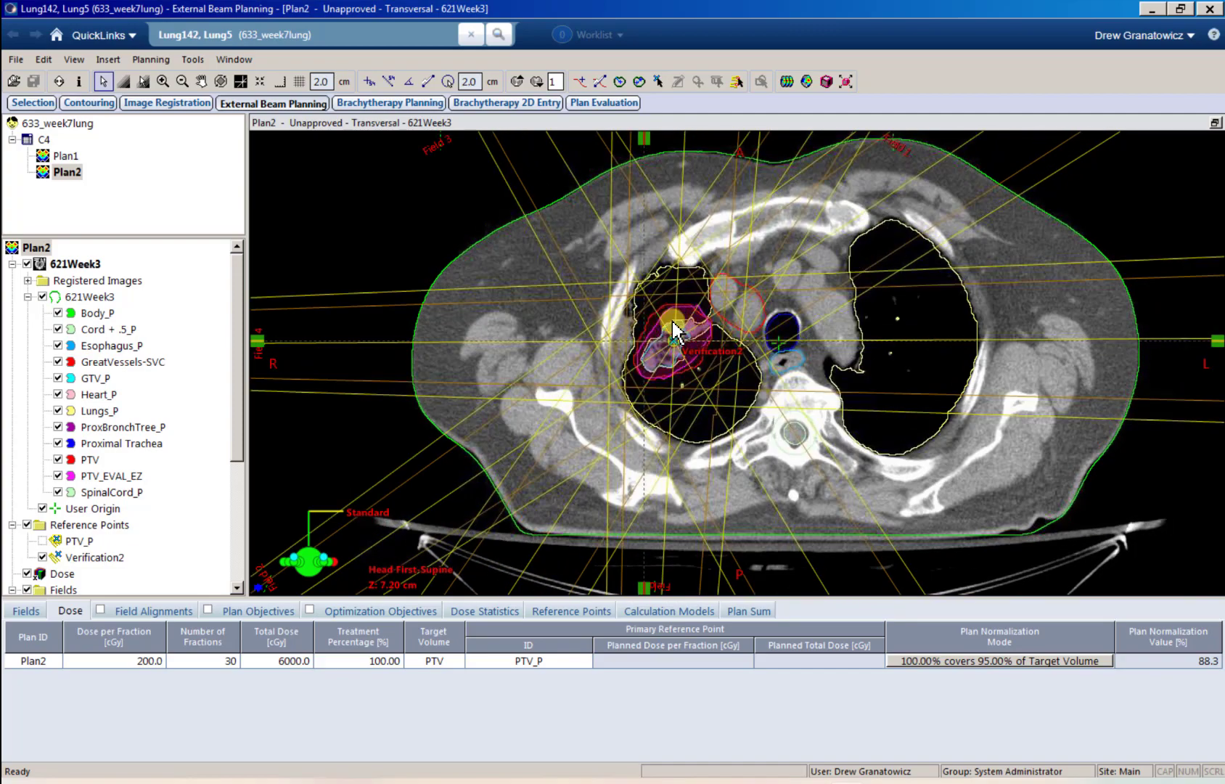
scroll(673, 330, "down", 3)
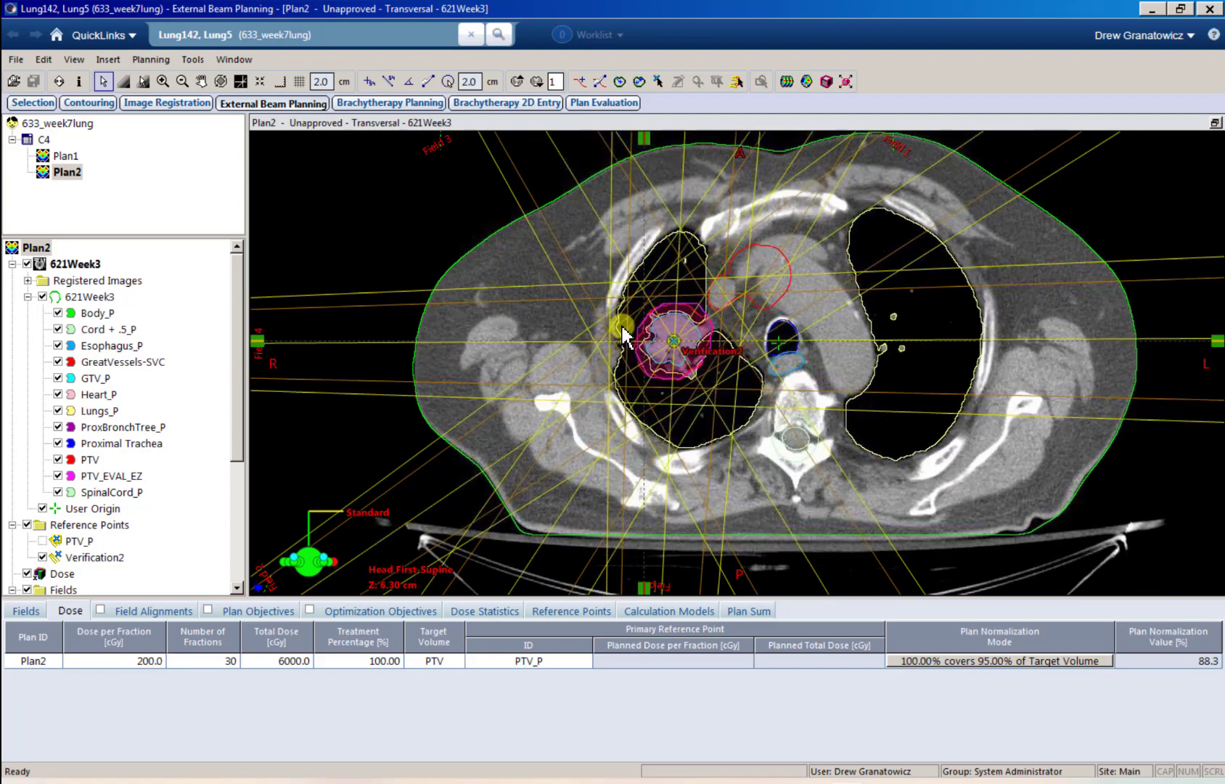
scroll(622, 335, "down", 2)
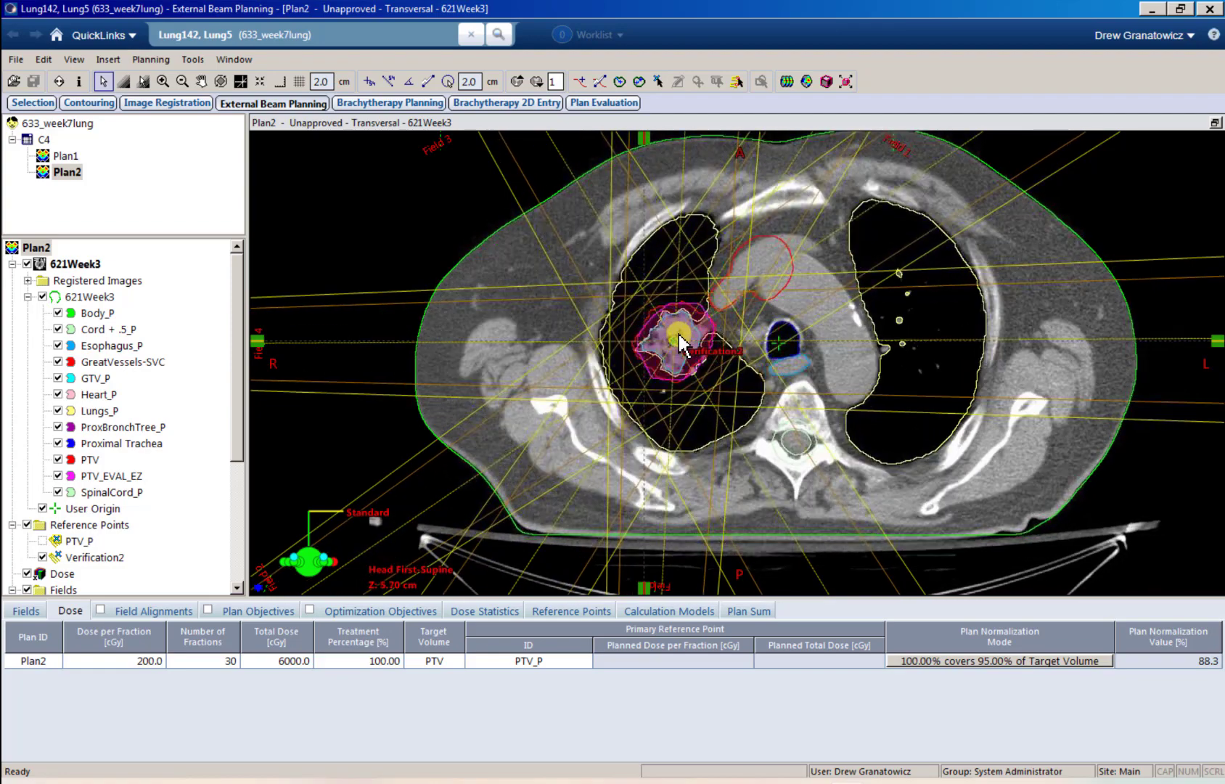
scroll(678, 335, "down", 4)
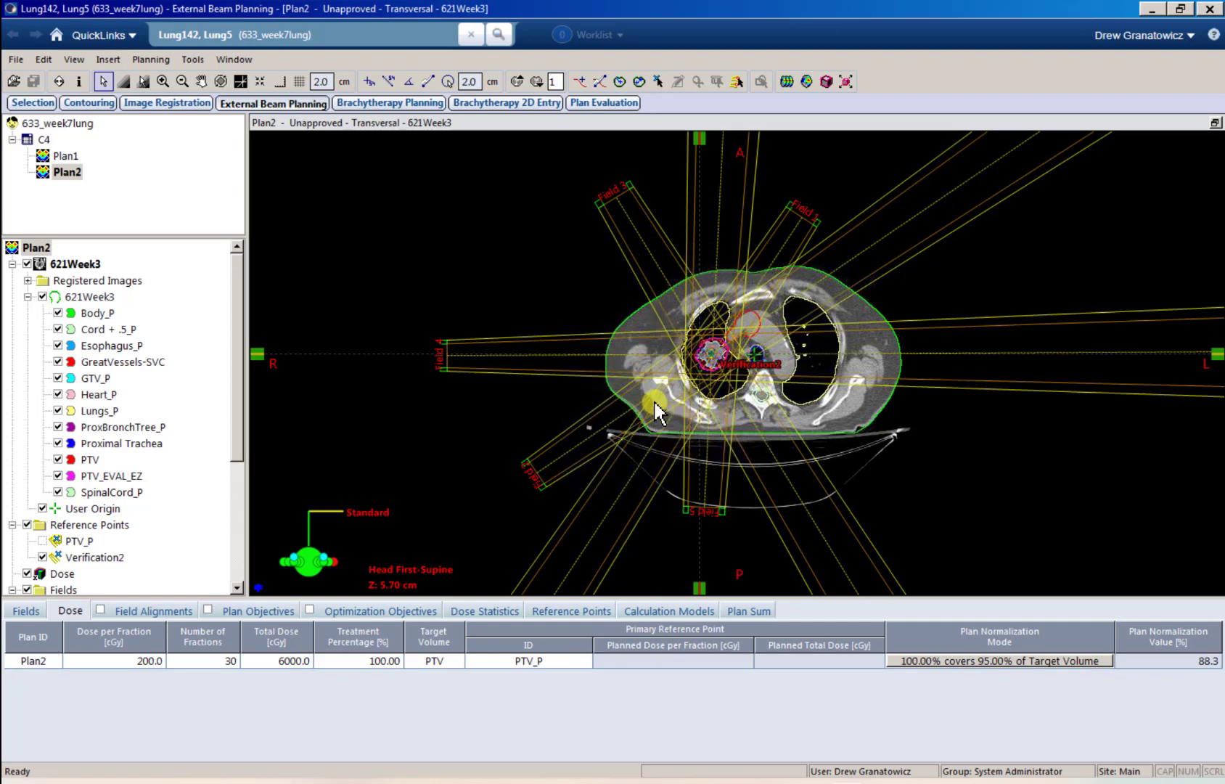
scroll(829, 345, "down", 1)
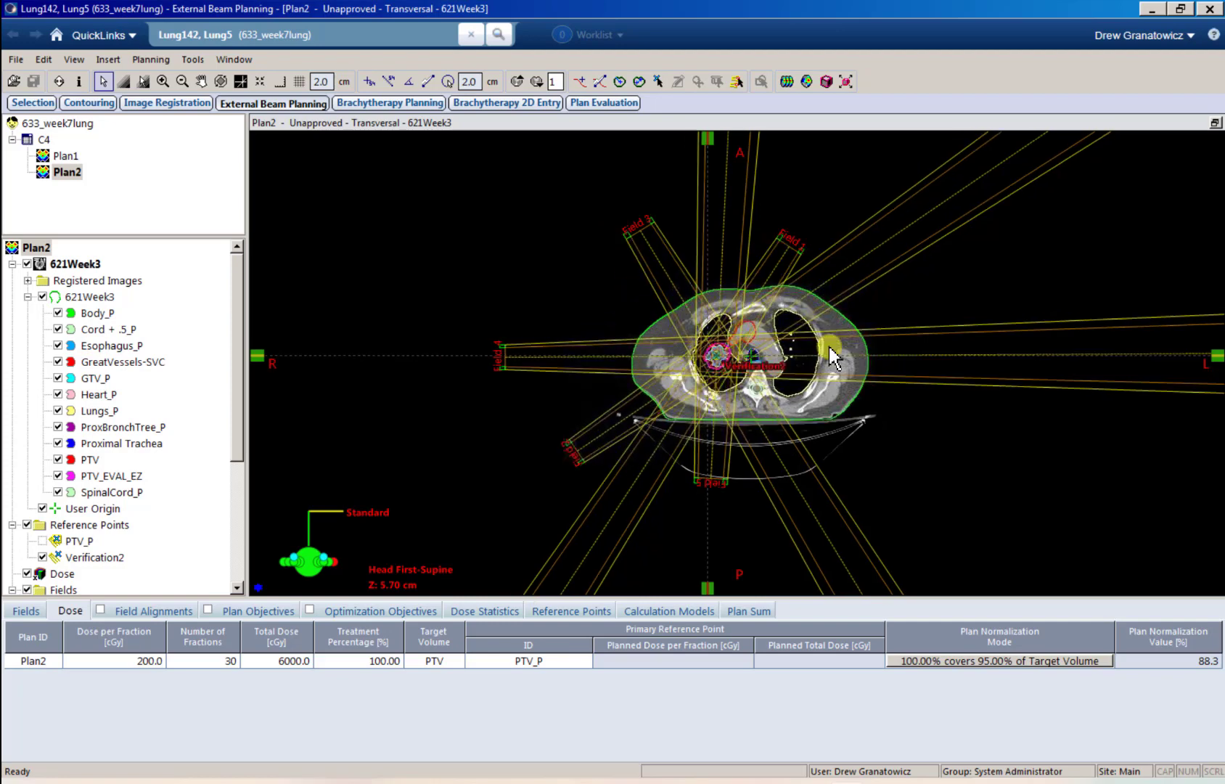
scroll(794, 343, "up", 3)
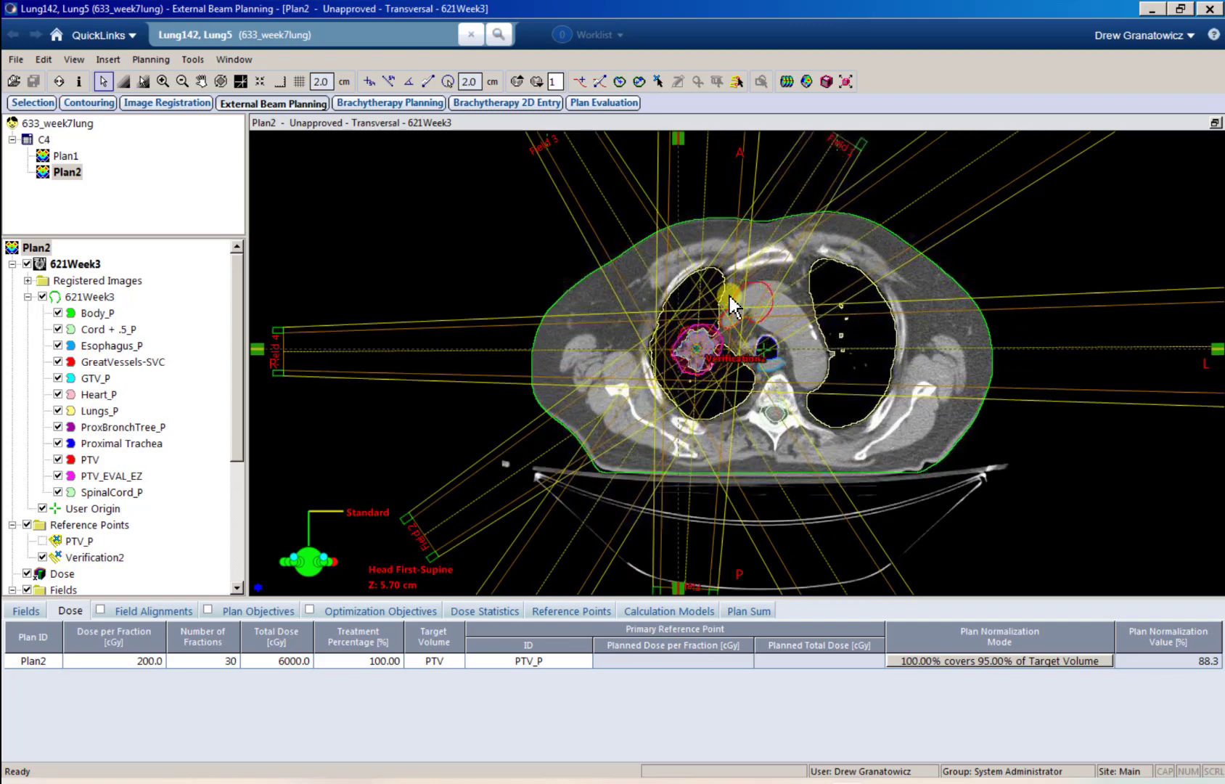
scroll(732, 305, "down", 2)
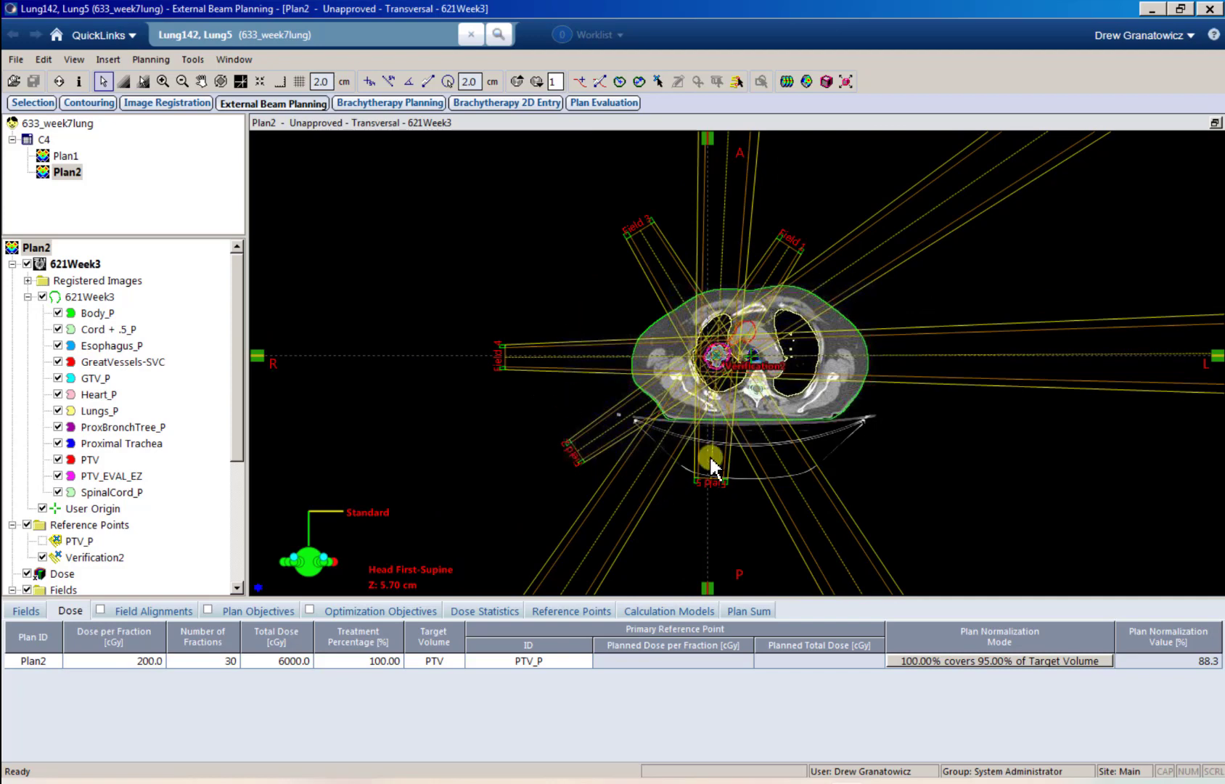
- Restore the four-view layout and show the beam's eye view of Field 1, followed by Field 2 with its MLC selected
left_click(1215, 123)
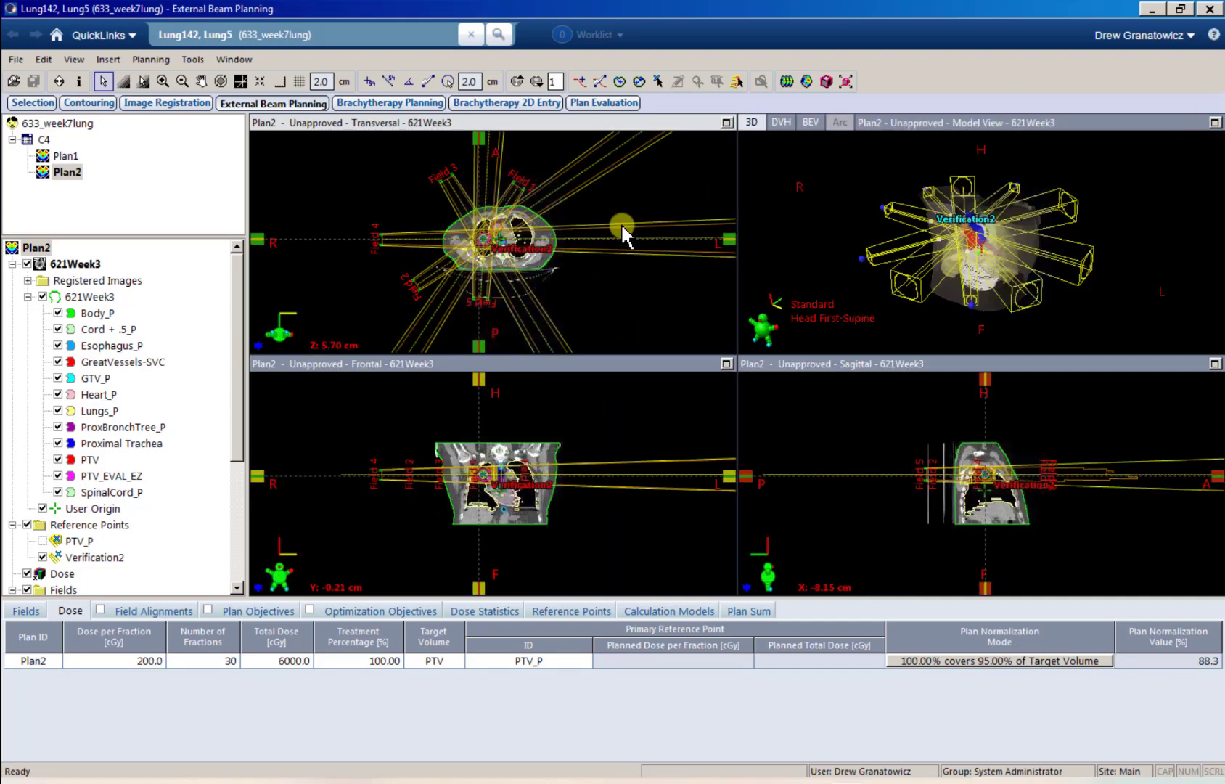
right_click(906, 260)
mouse_move(999, 379)
left_click(1152, 392)
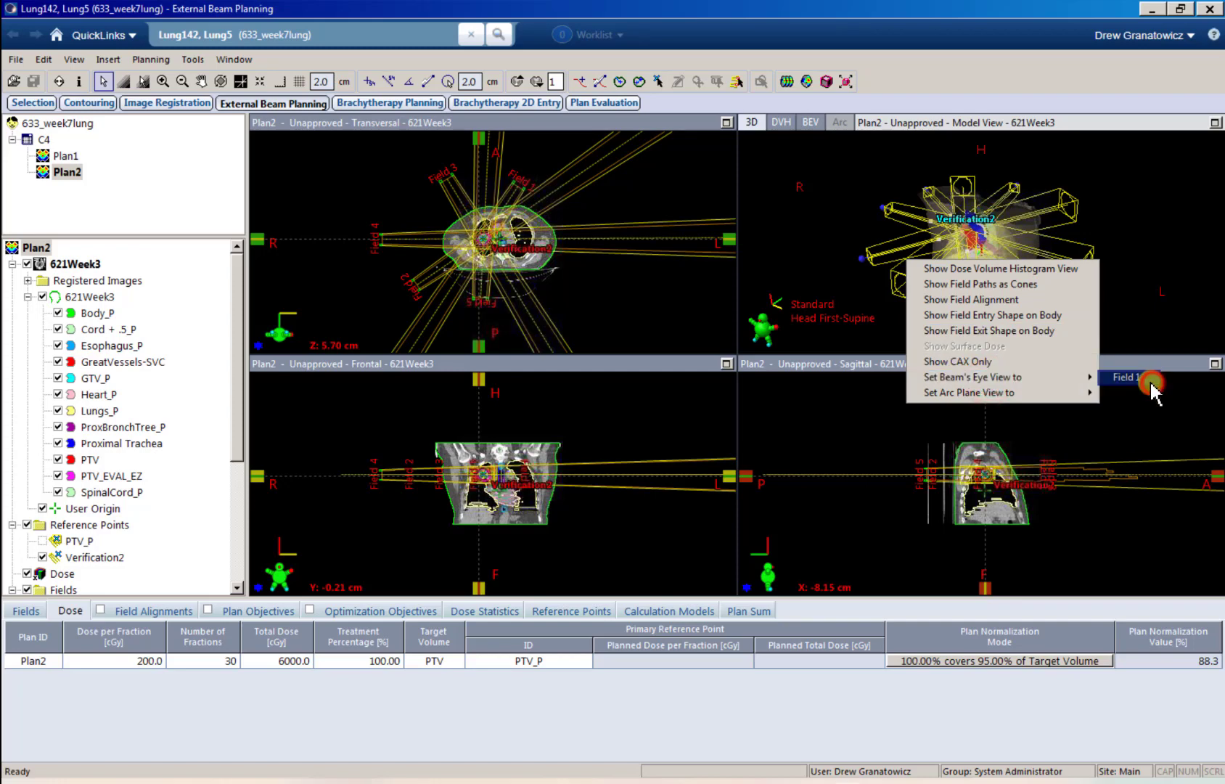
scroll(974, 254, "up", 3)
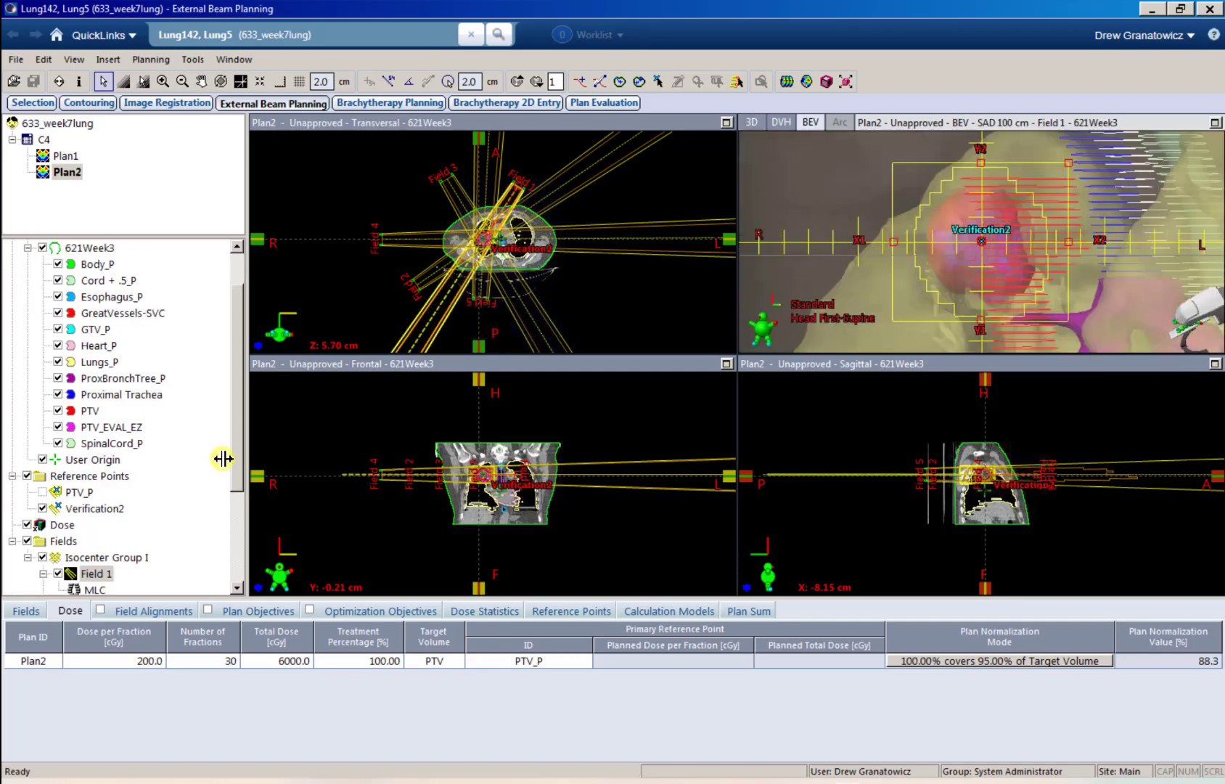
scroll(94, 523, "down", 3)
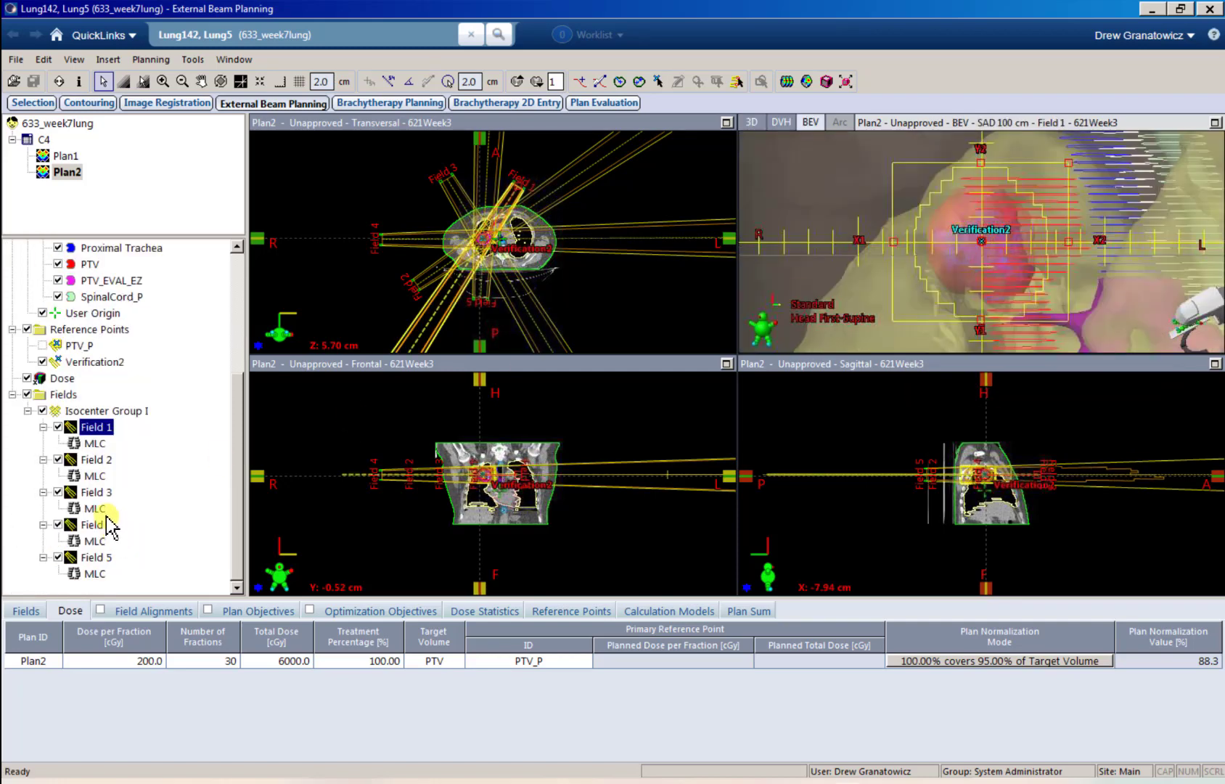
left_click(92, 444)
left_click(94, 475)
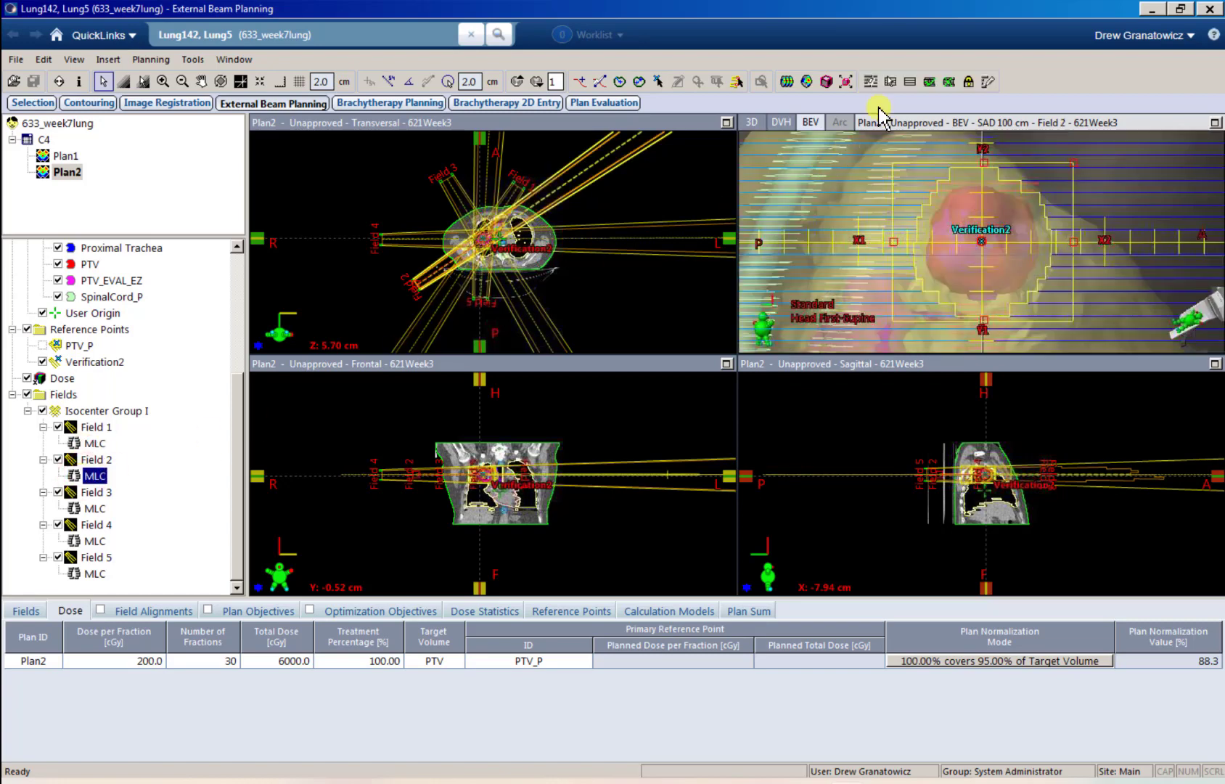
- Calculate the volume dose for Plan2 and examine the isodose lines around the PTV in the orthogonal views
left_click(786, 81)
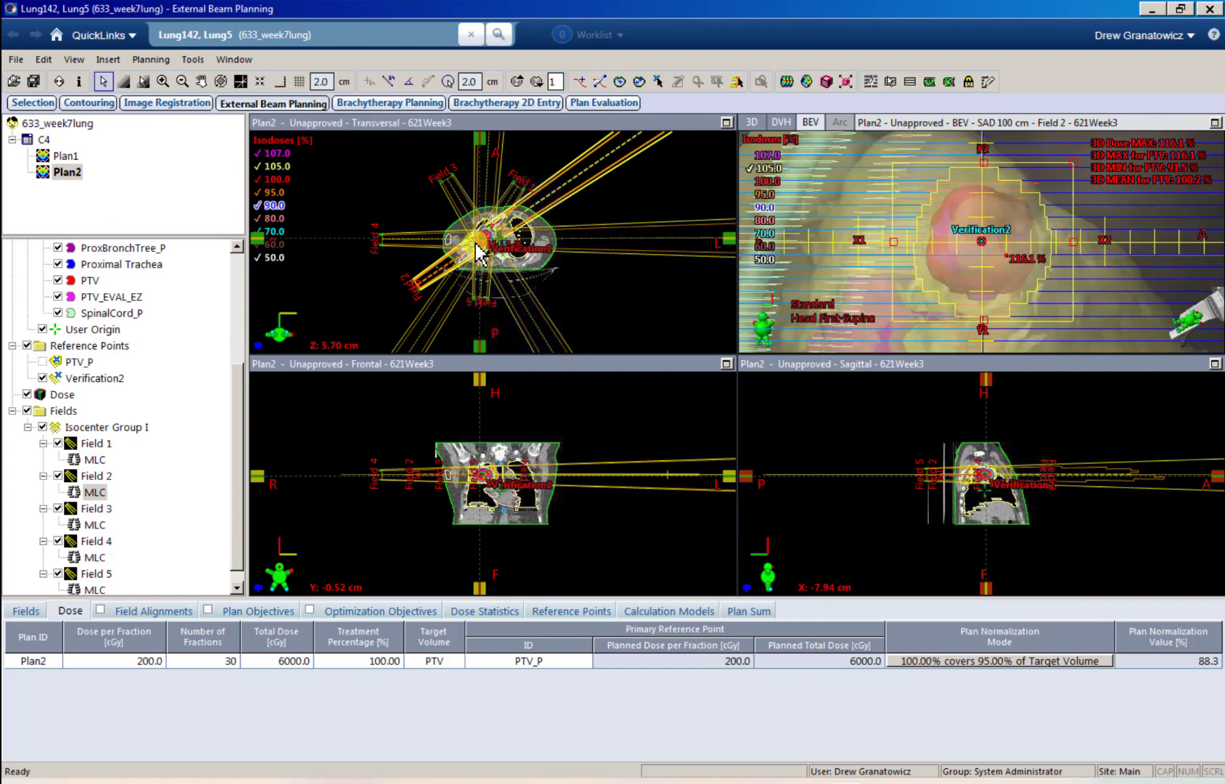
left_click(476, 243)
scroll(476, 243, "down", 2)
scroll(479, 245, "up", 6)
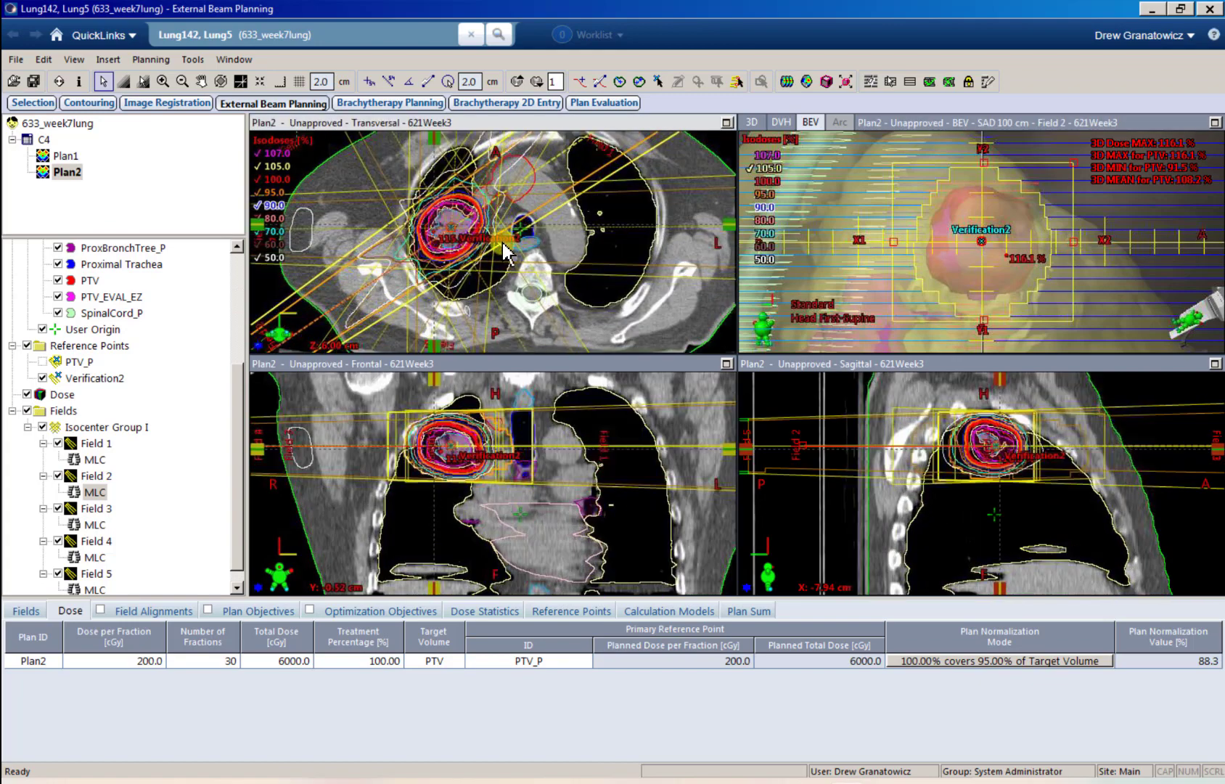
mouse_move(503, 243)
left_mouse_down()
mouse_move(543, 242)
mouse_move(518, 264)
left_mouse_up()
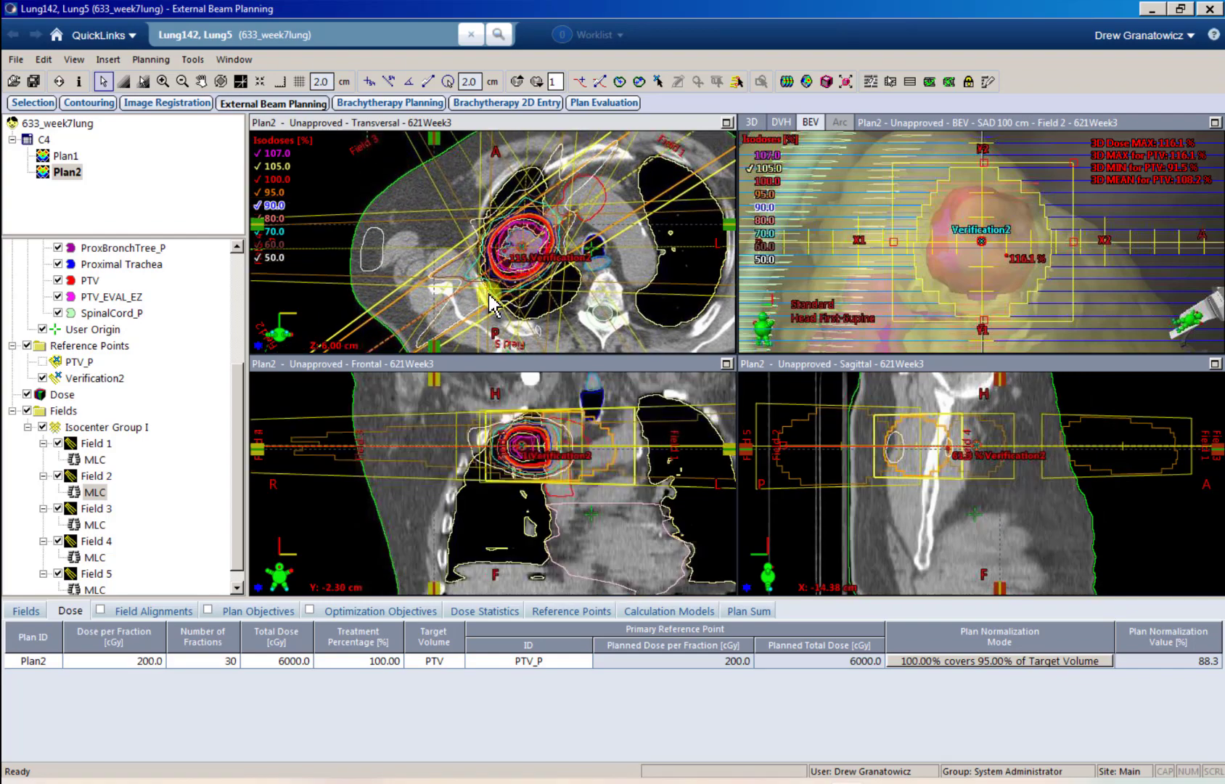
scroll(503, 263, "up", 2)
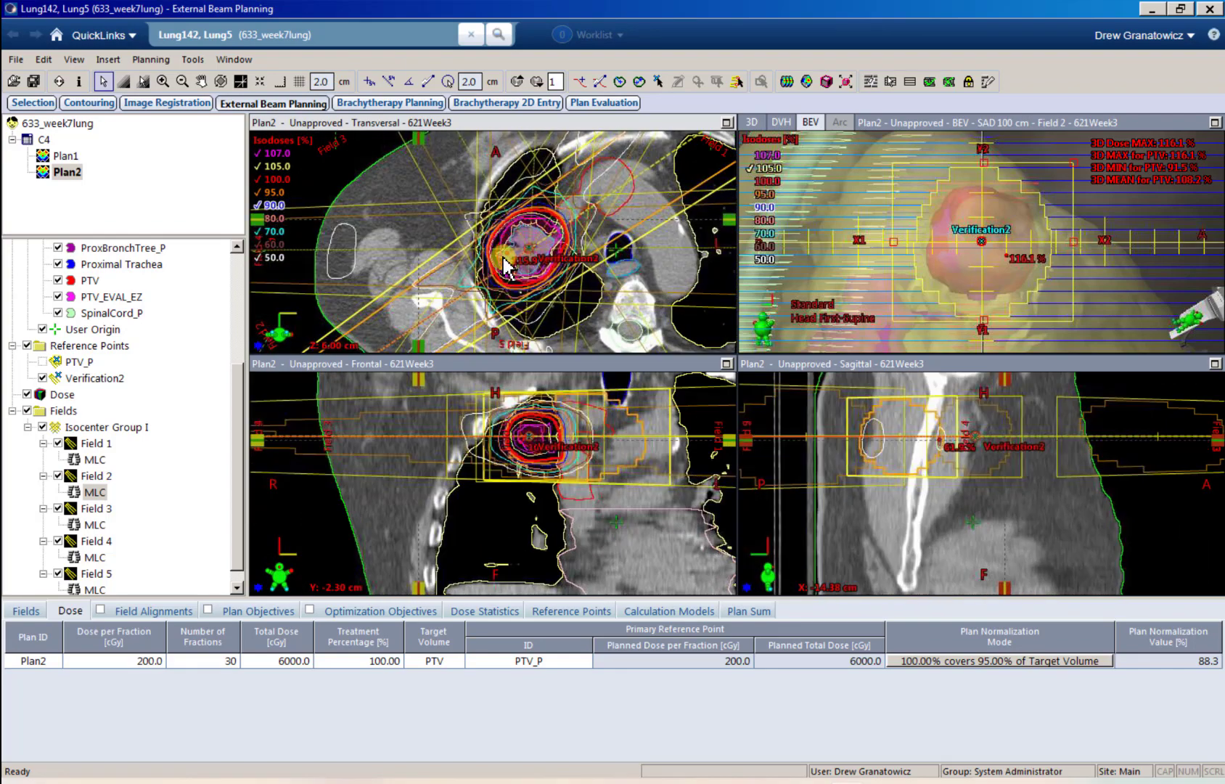
left_click_drag(527, 248, 521, 242)
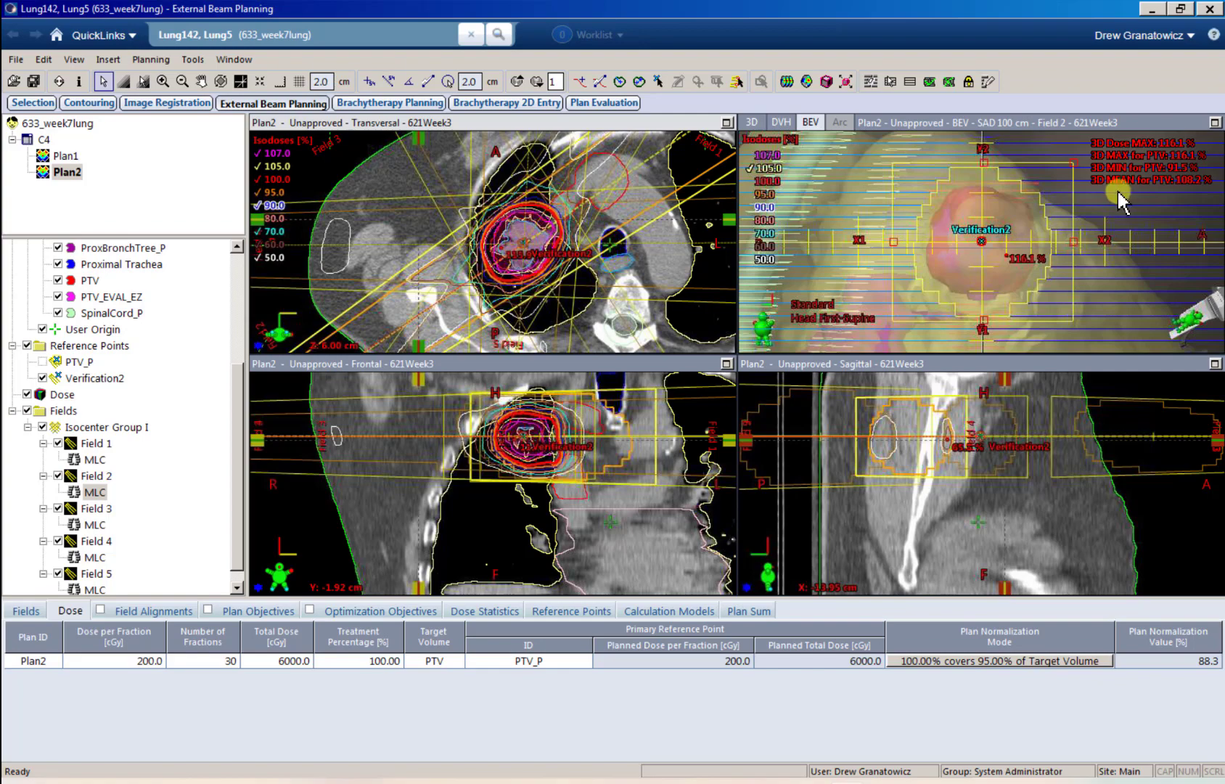
- In an enlarged beam's eye view of Field 2, display only the PTV structure and the 100% isodose surface
left_click(1213, 122)
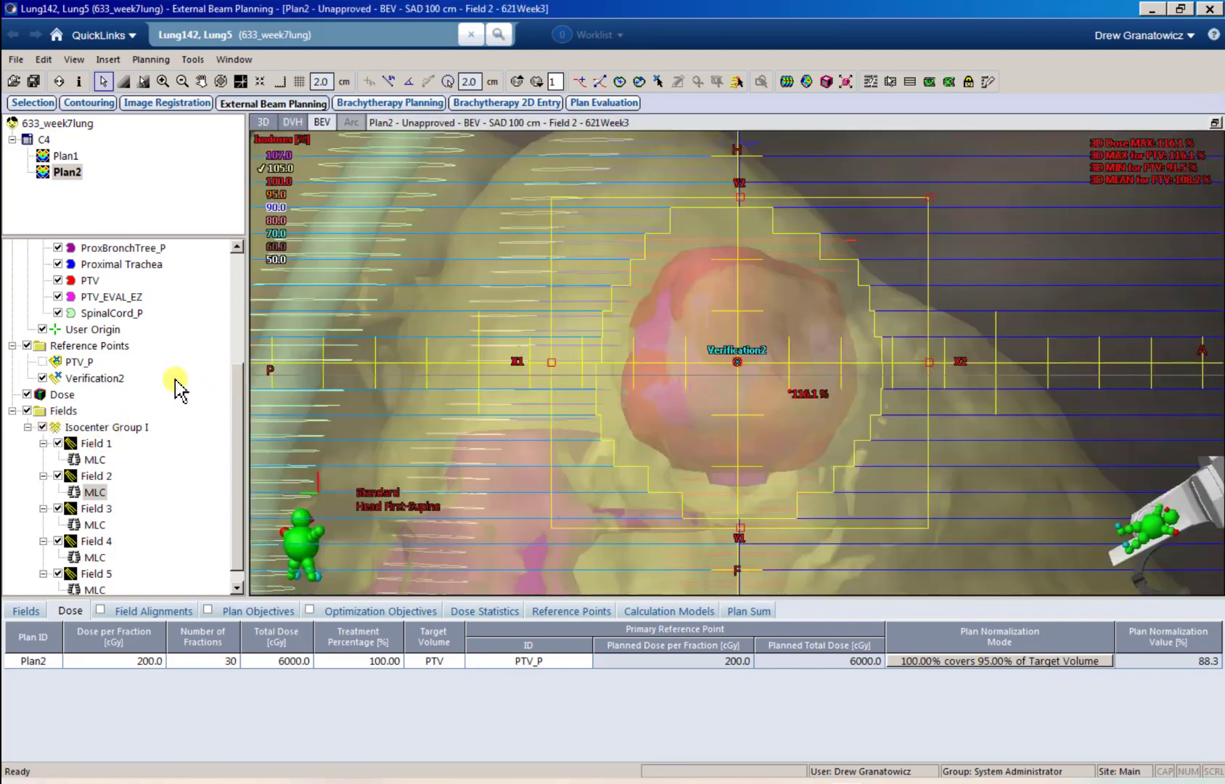
left_click_drag(236, 415, 246, 304)
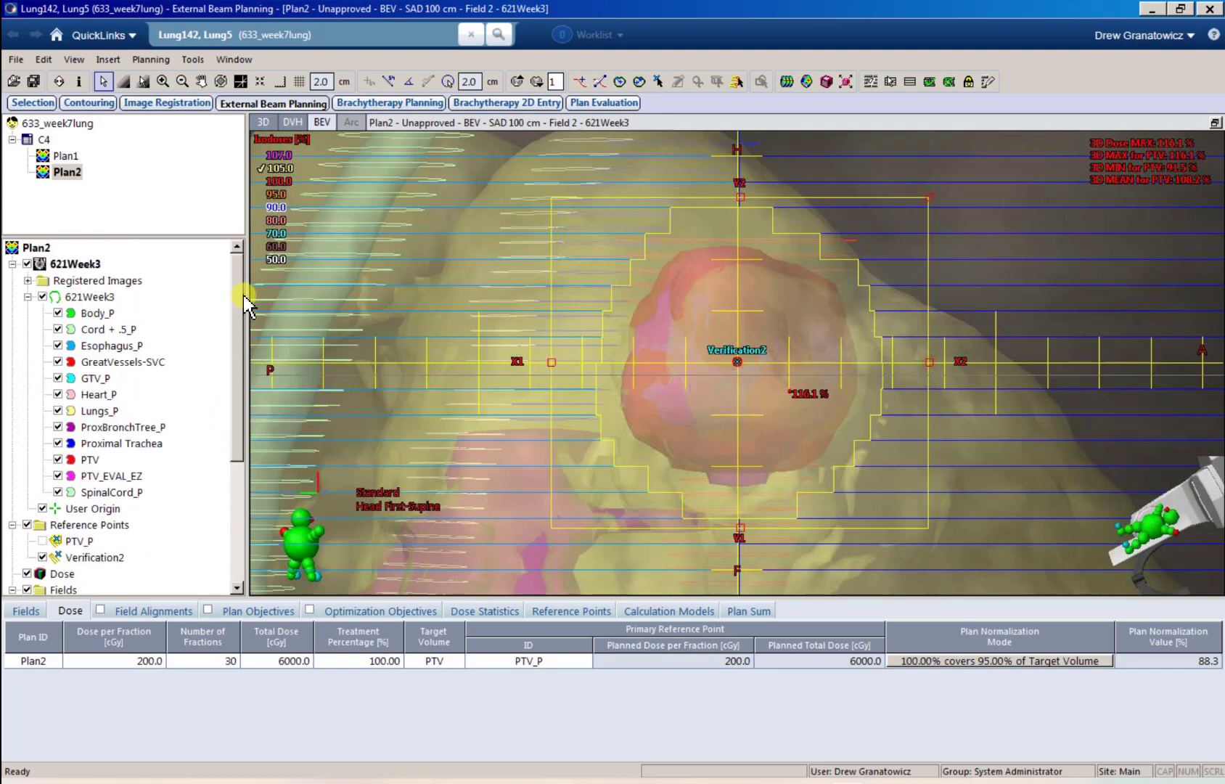
left_click(43, 297)
left_click(259, 168)
left_click(259, 181)
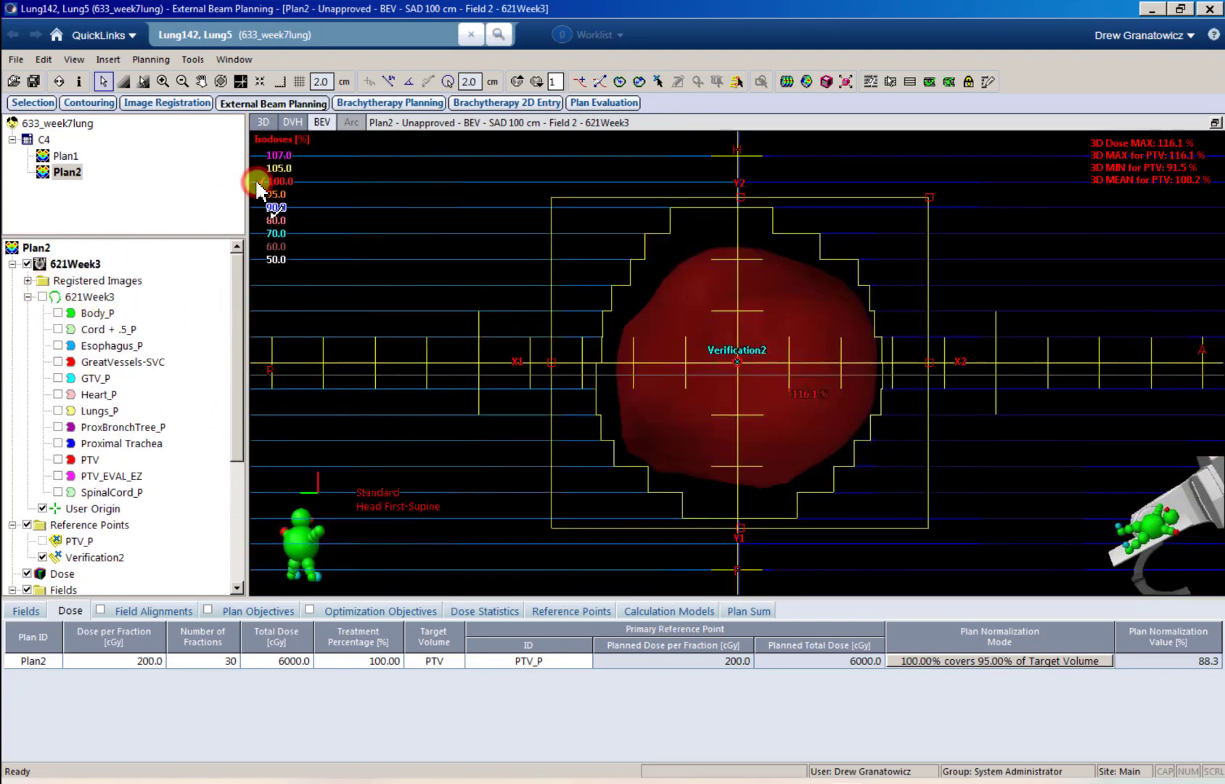
left_click(57, 459)
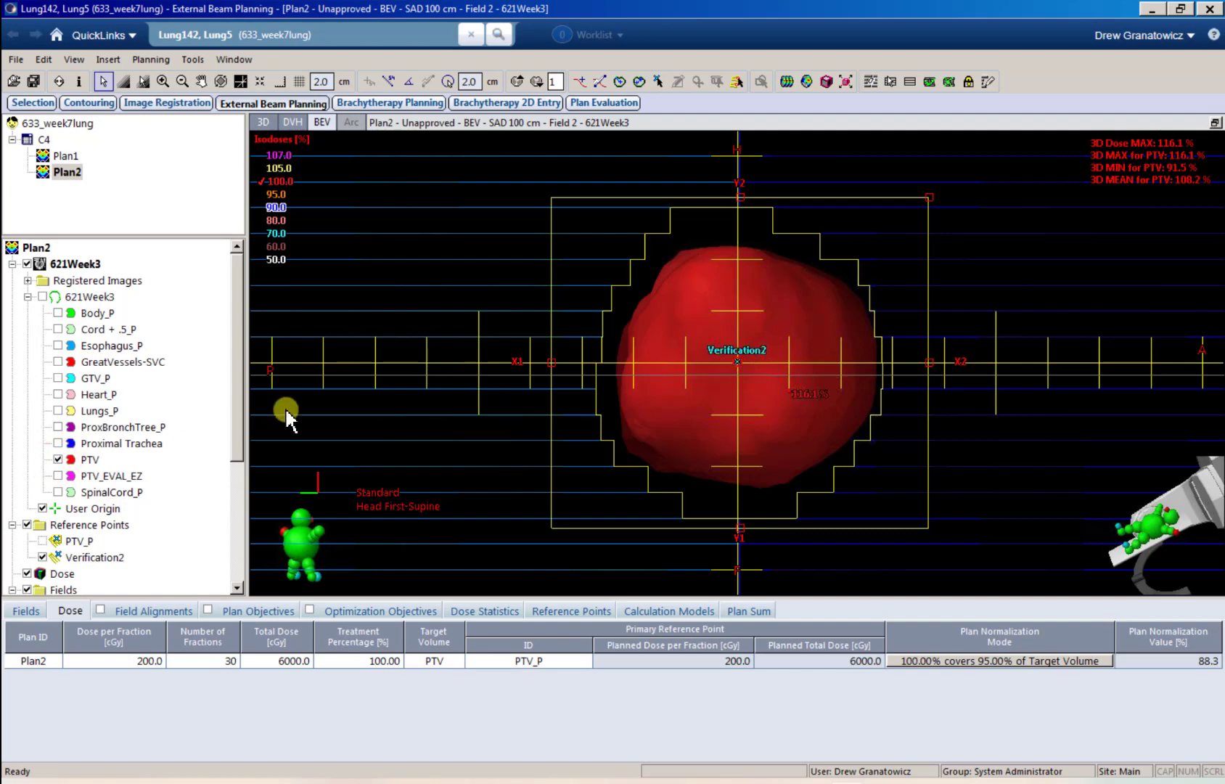
- Change the PTV structure's colour and style to Segment : Green
right_click(82, 463)
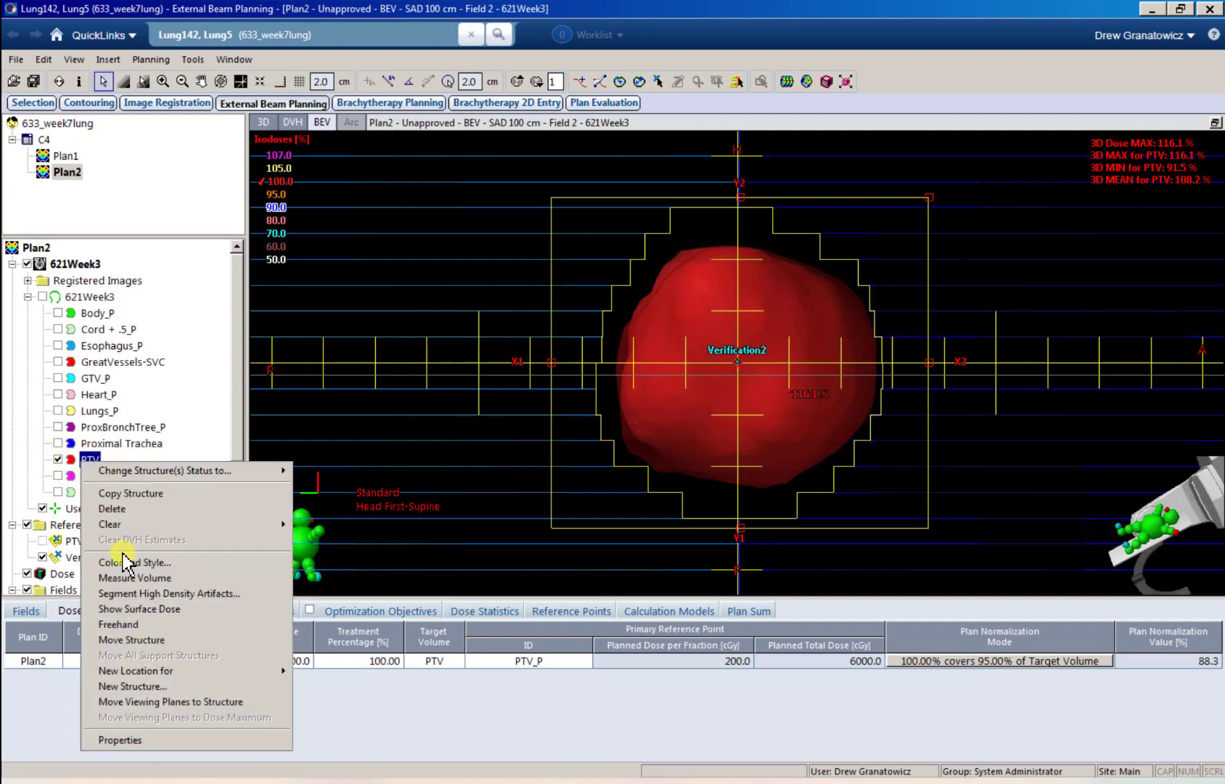
left_click(128, 562)
left_click(501, 374)
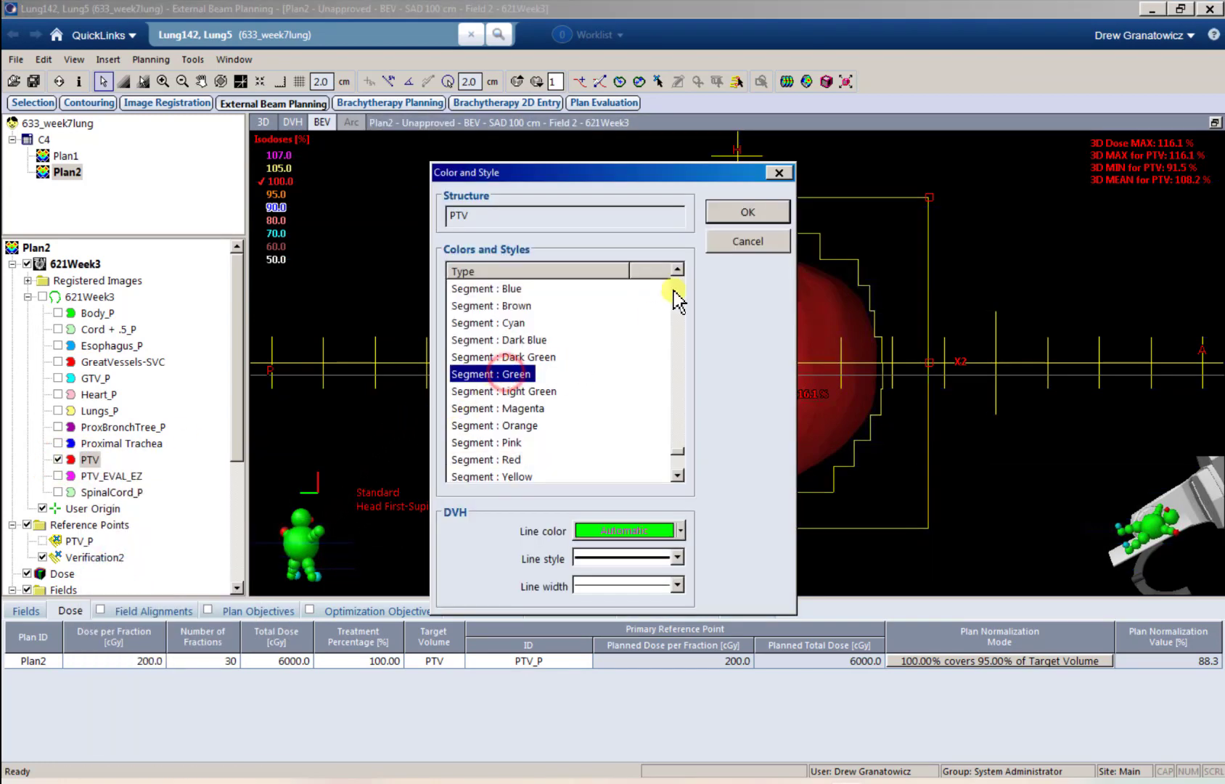
left_click(746, 212)
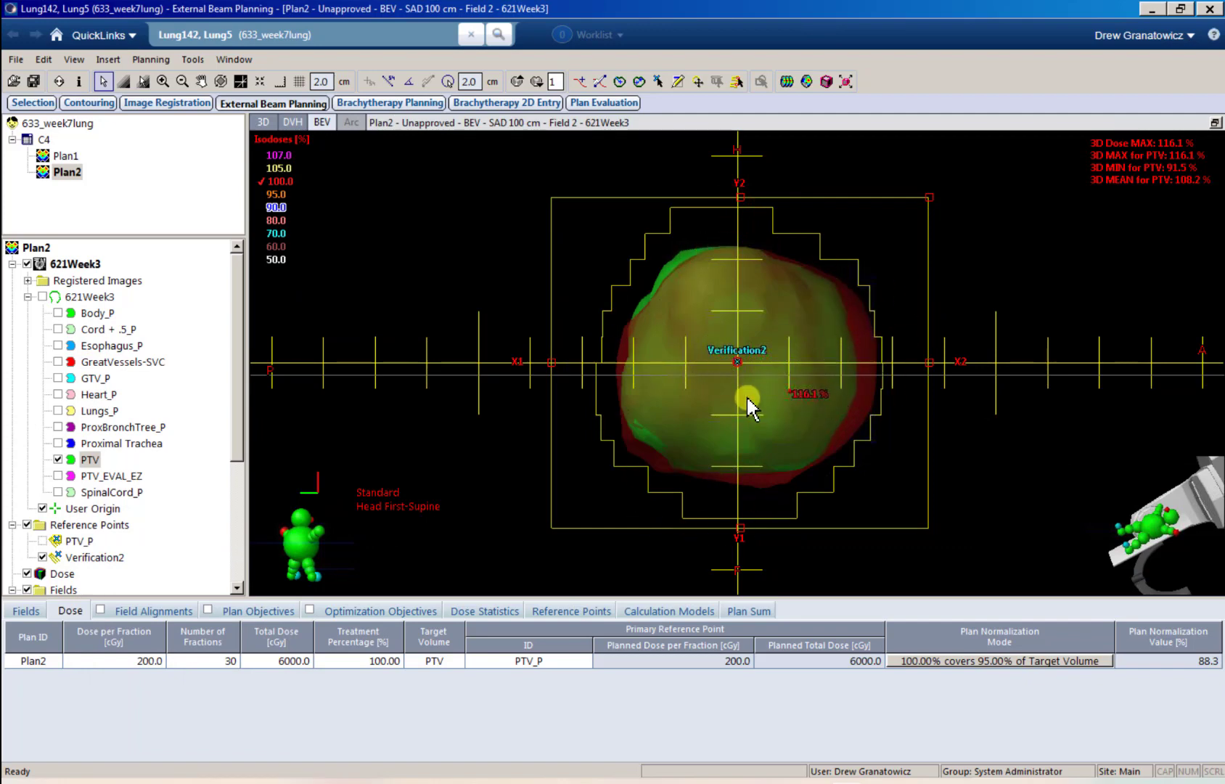
- In Field 1's beam's eye view, move the X1-side MLC leaves beside the PTV inward over the excess 100% isodose
scroll(145, 478, "down", 4)
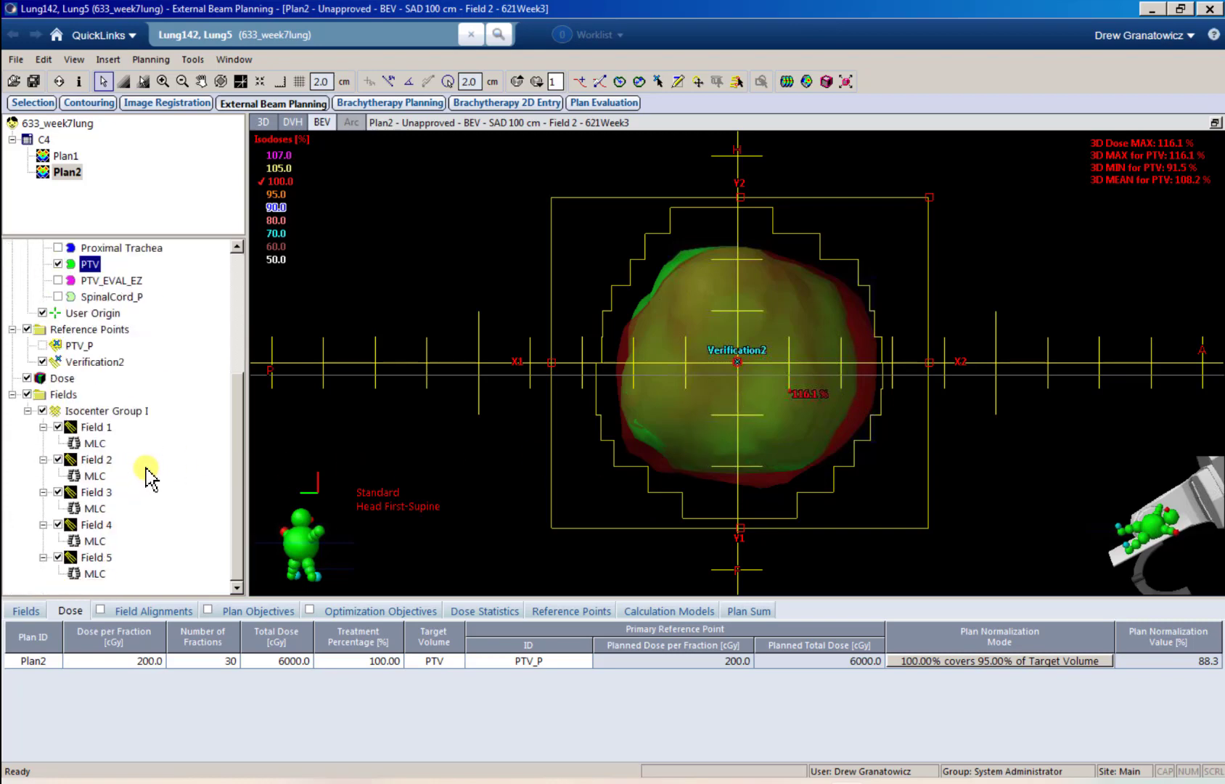
left_click(94, 442)
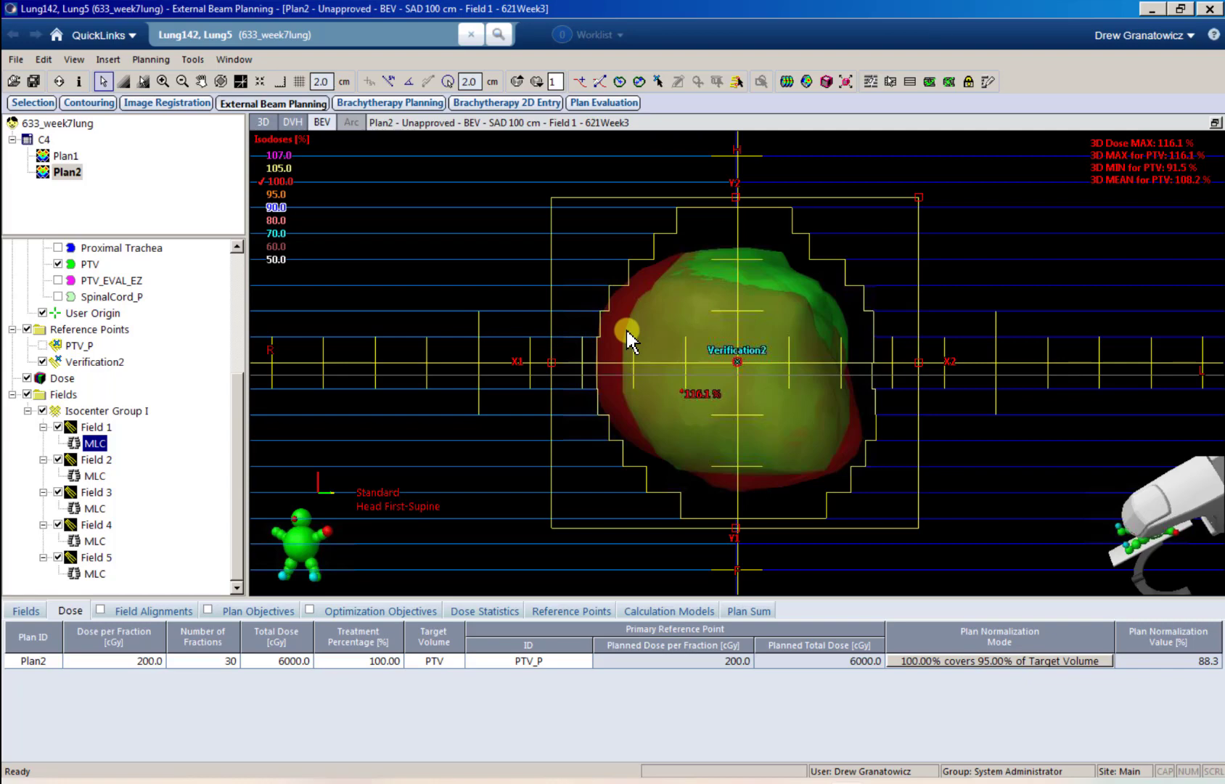
left_click(890, 80)
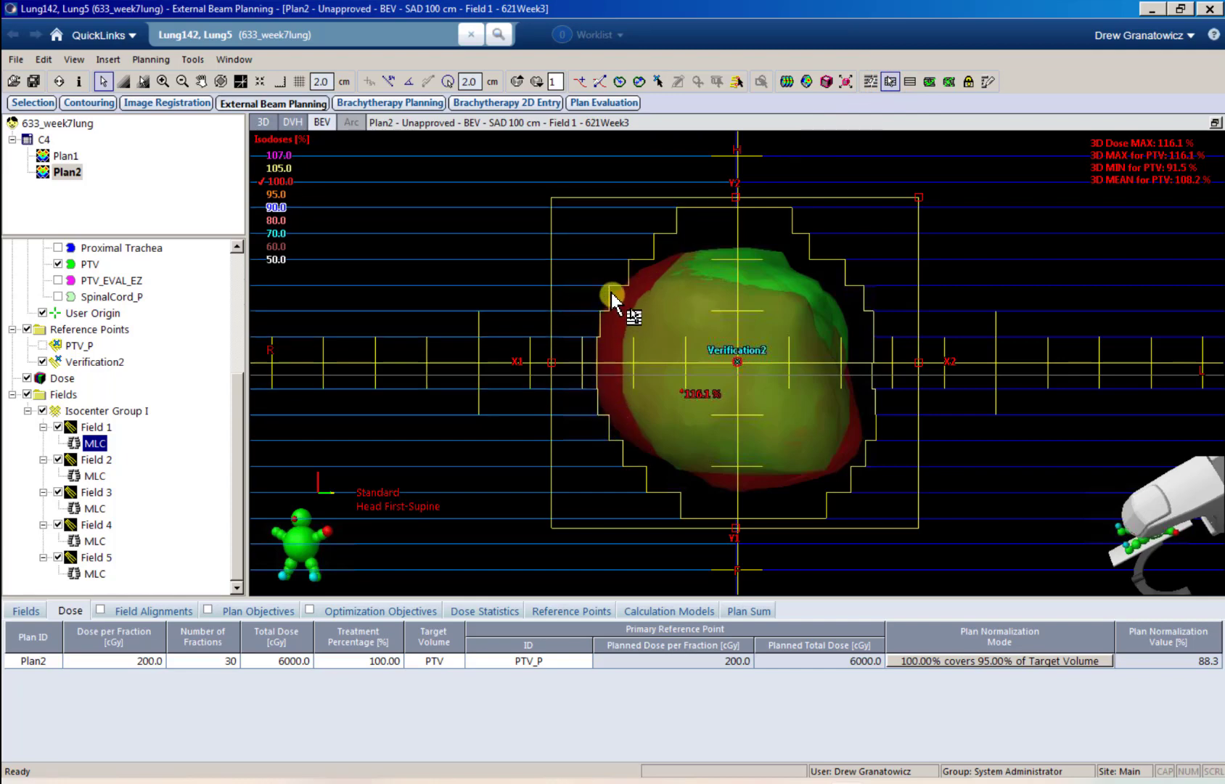
left_click(615, 252)
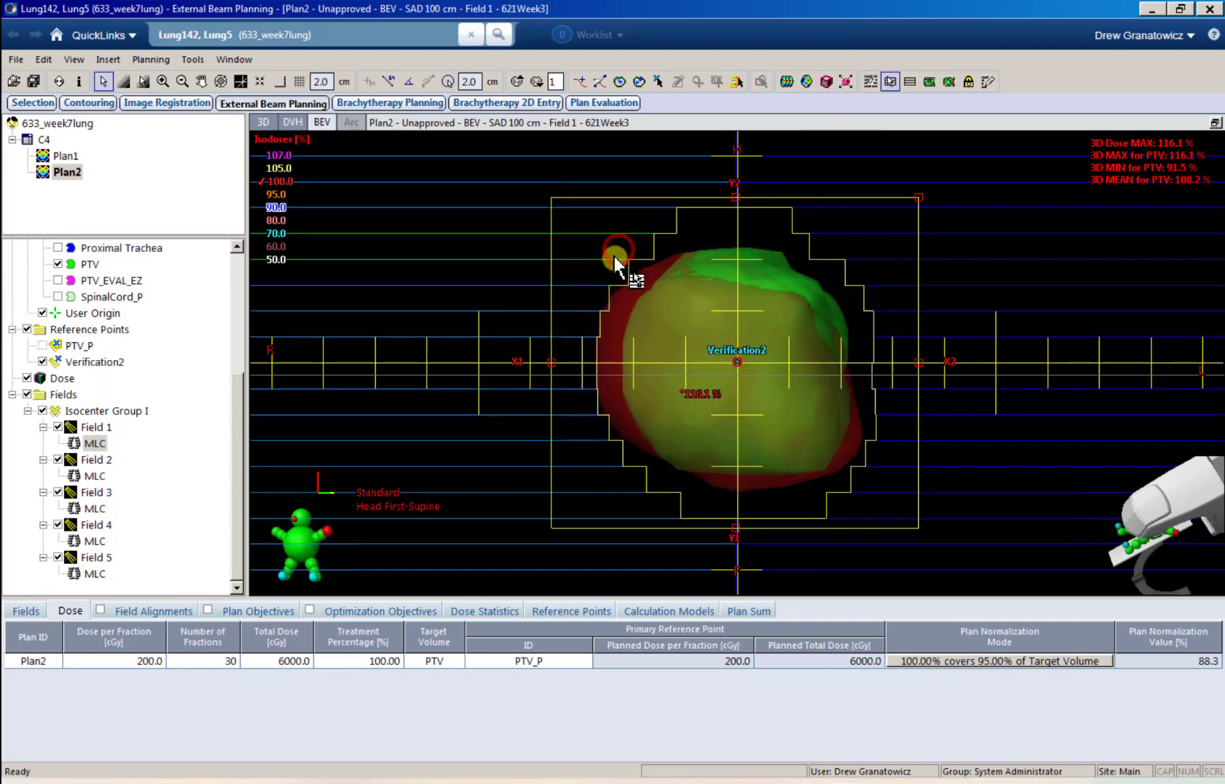
left_click(567, 451, "shift")
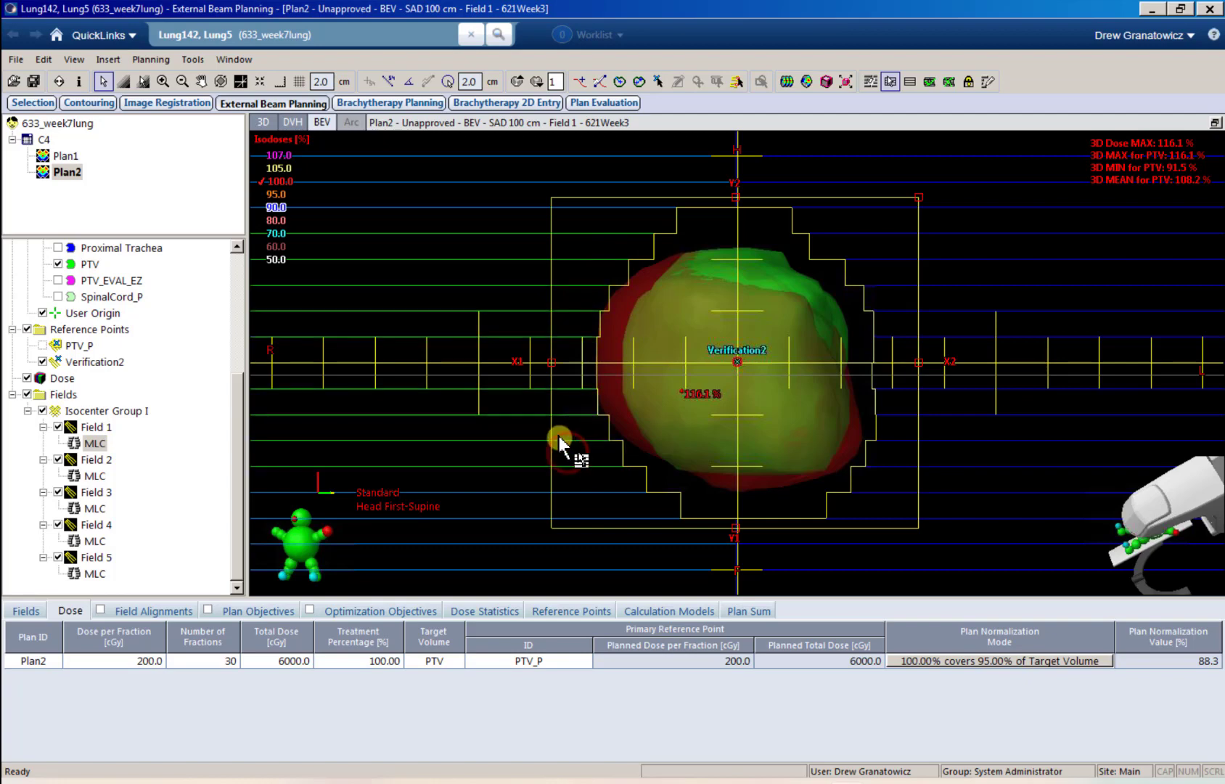
left_click_drag(560, 438, 581, 436)
- Move Field 1's lower X2-side MLC leaves inward to follow the PTV edge
left_click(891, 377)
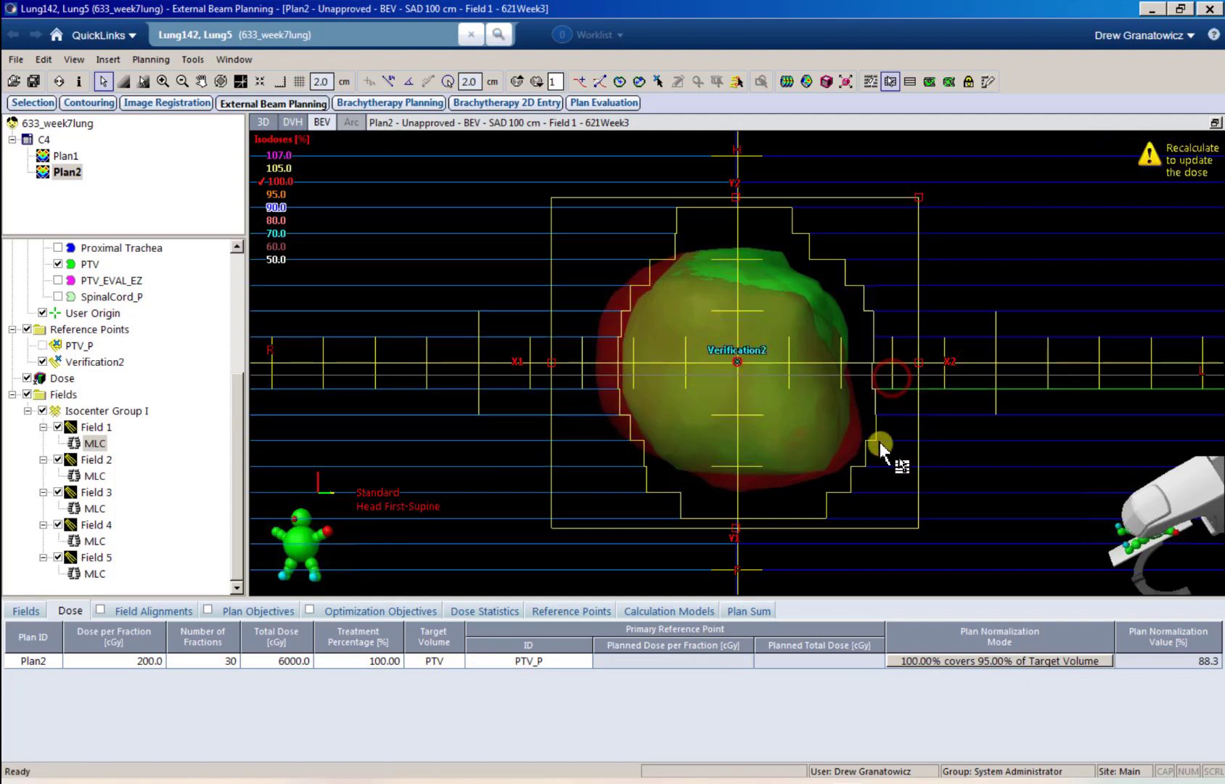
left_click(870, 497, "shift")
left_click_drag(870, 497, 854, 489)
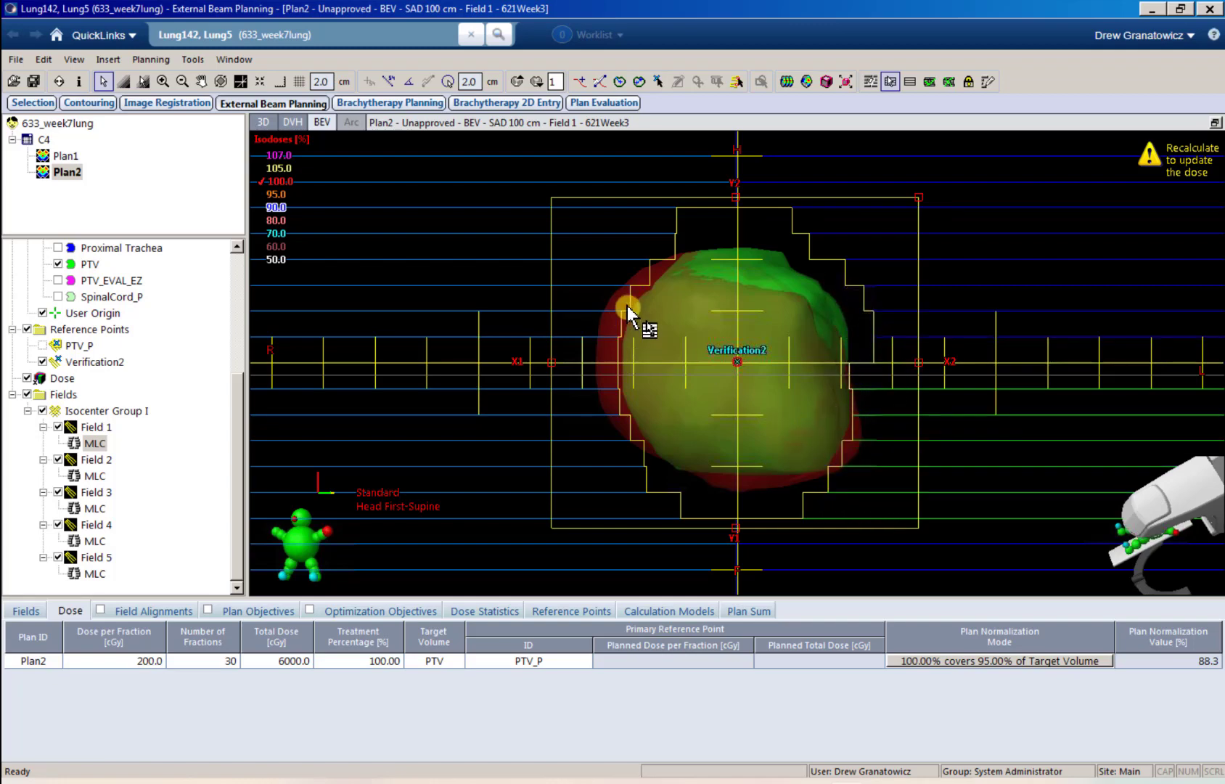
- Move Field 1's upper X2-side MLC leaves outward to widen the PTV margin, and recalculate the volume dose
left_click(883, 349)
mouse_move(809, 221)
left_mouse_down()
mouse_move(897, 348)
mouse_move(913, 335)
left_mouse_up()
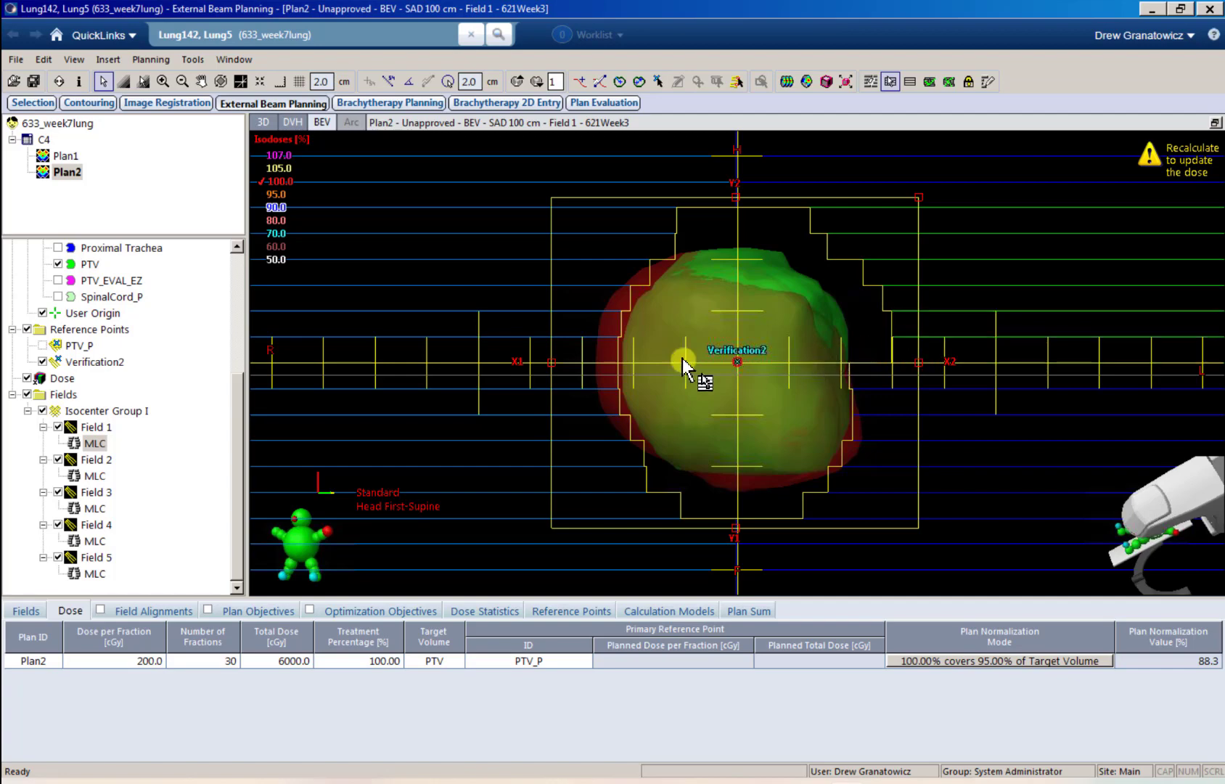
left_click(787, 81)
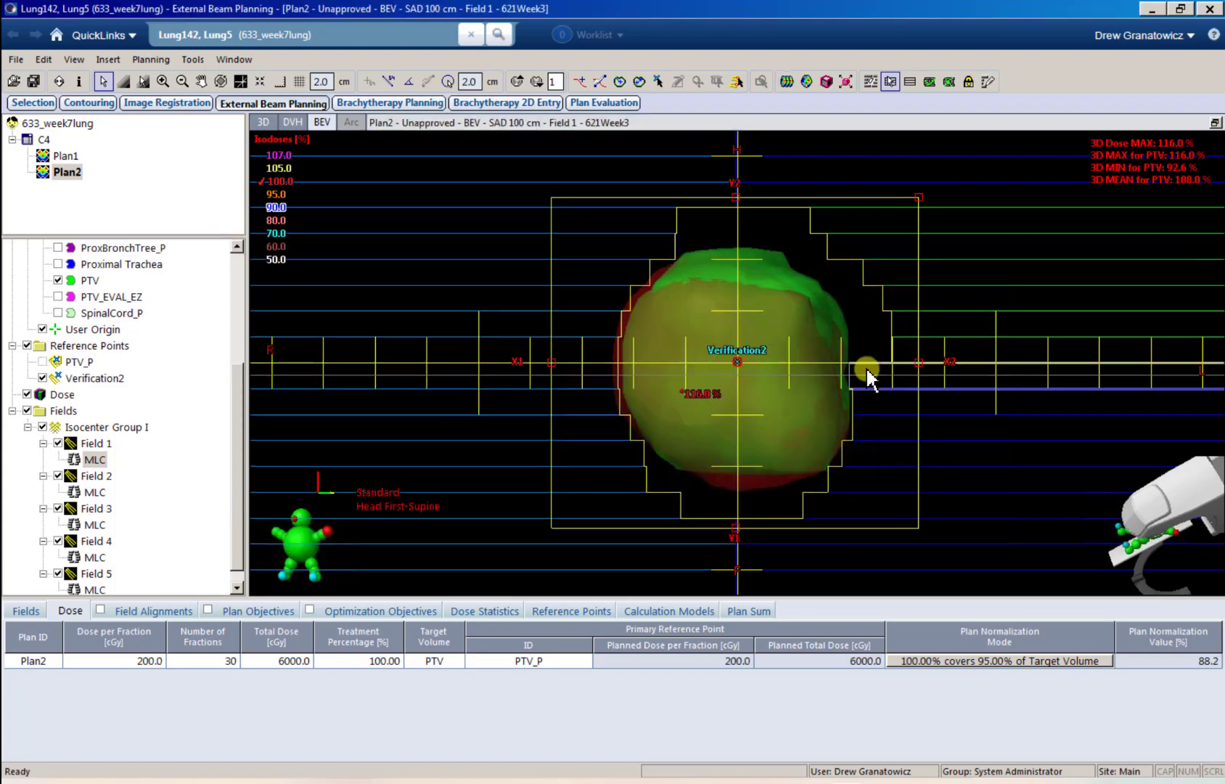
- Restore the four-view layout and examine the isodose lines around the PTV in the enlarged transversal view
left_click(1215, 124)
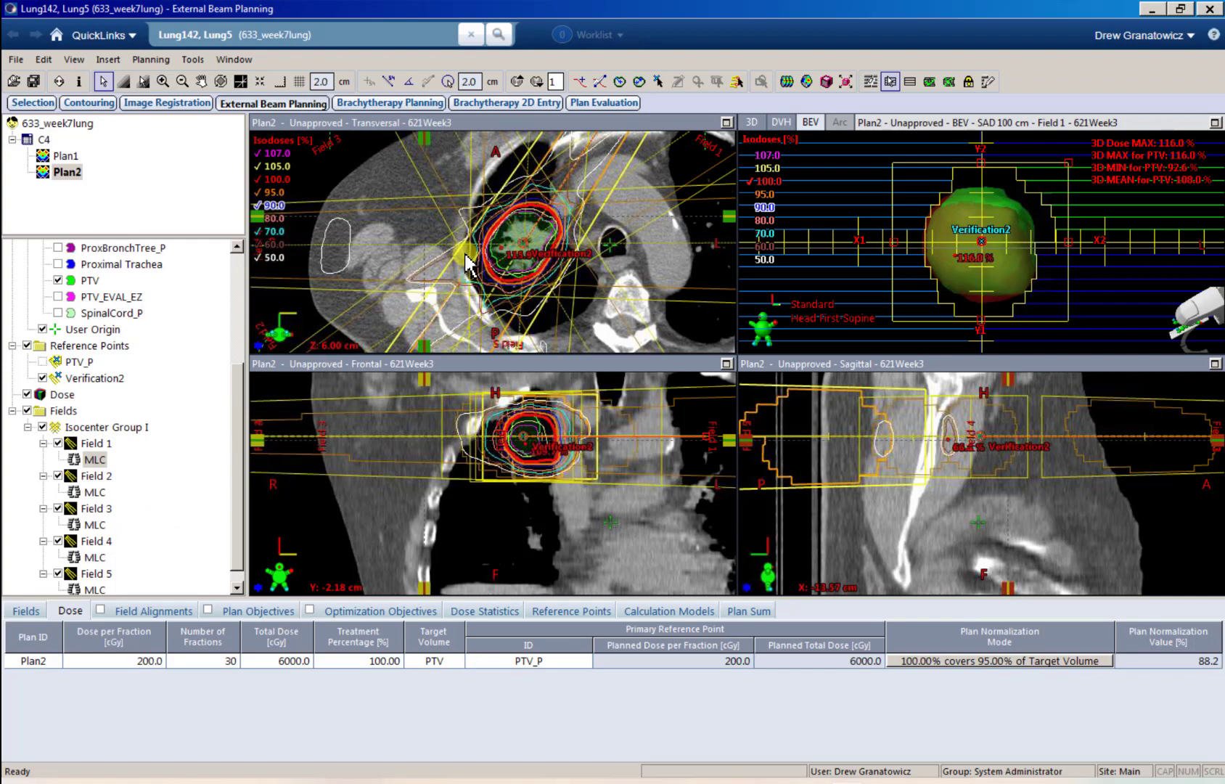
left_click(524, 254)
left_click_drag(523, 254, 543, 262)
scroll(544, 256, "up", 2)
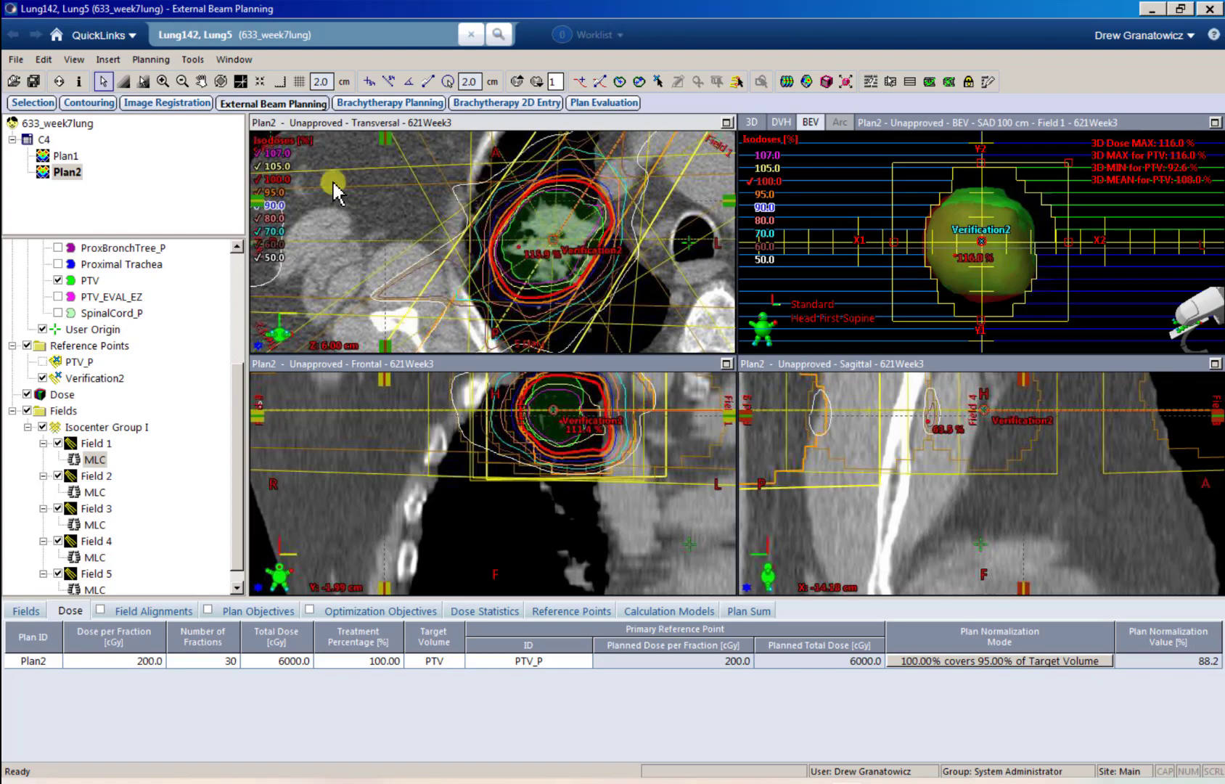
left_click(190, 61)
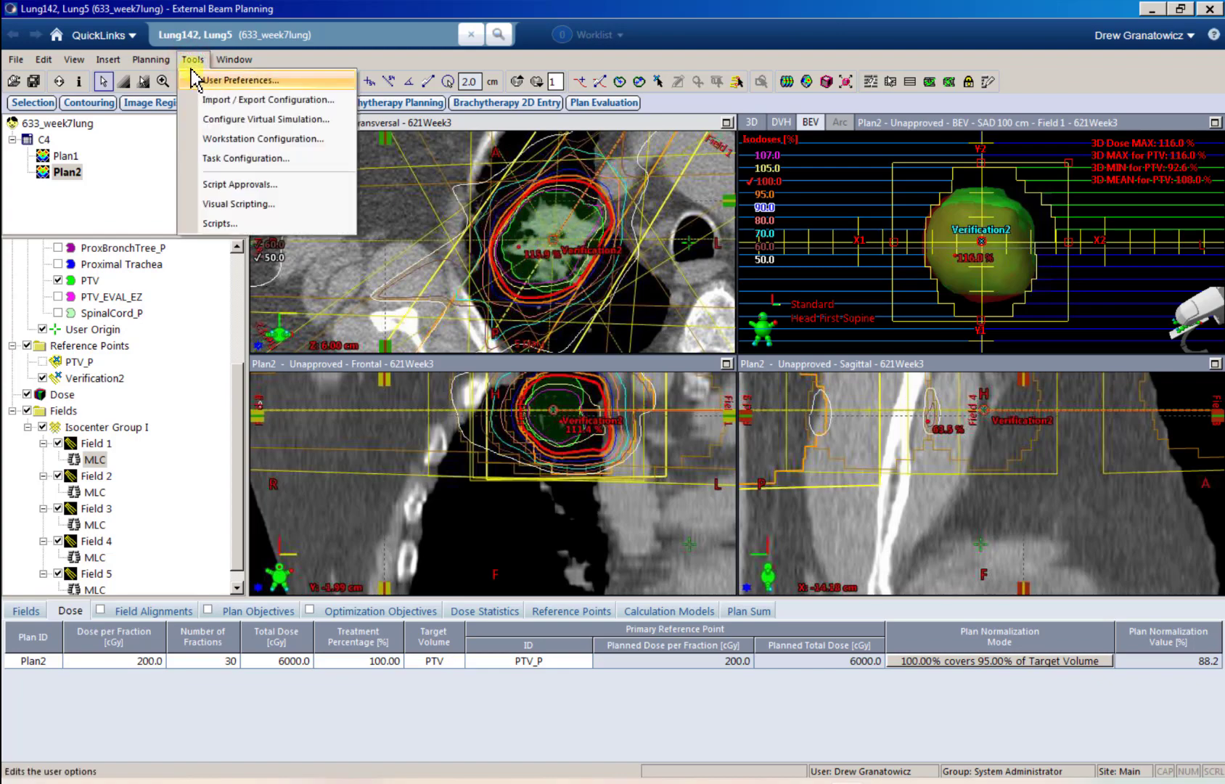
left_click(481, 260)
scroll(481, 261, "down", 5)
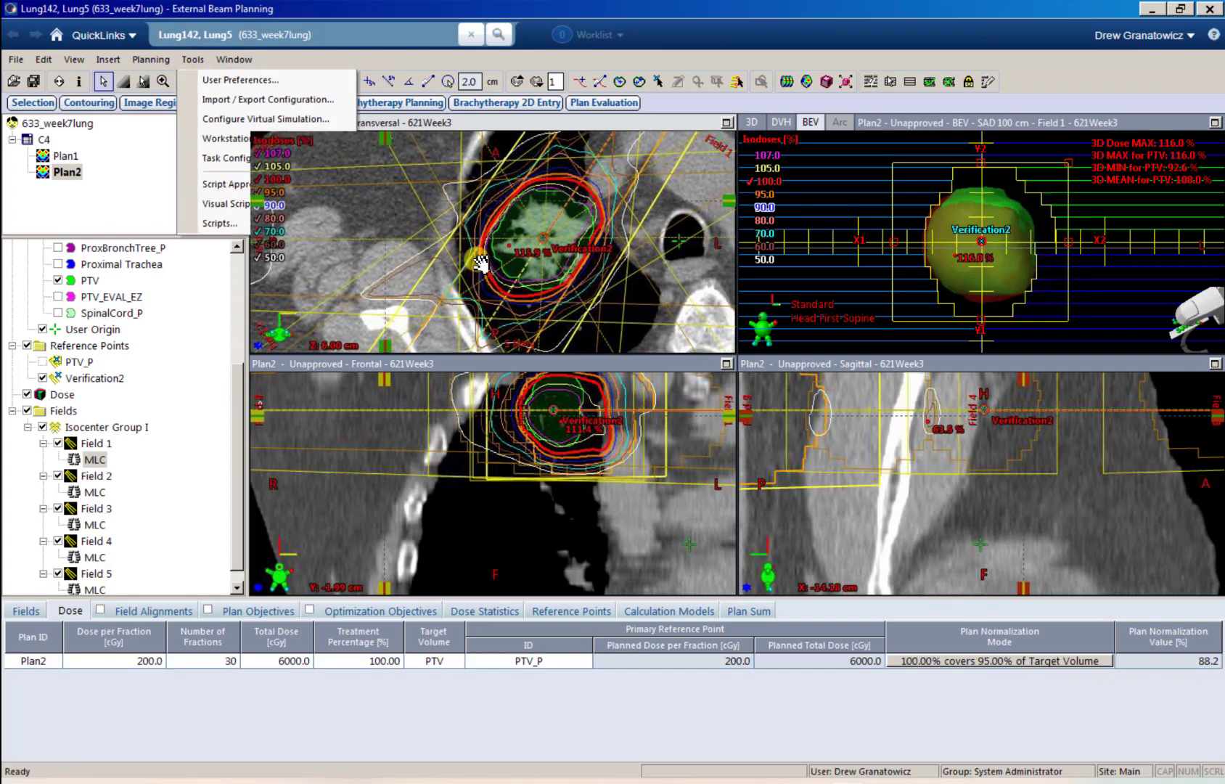
scroll(494, 286, "down", 4)
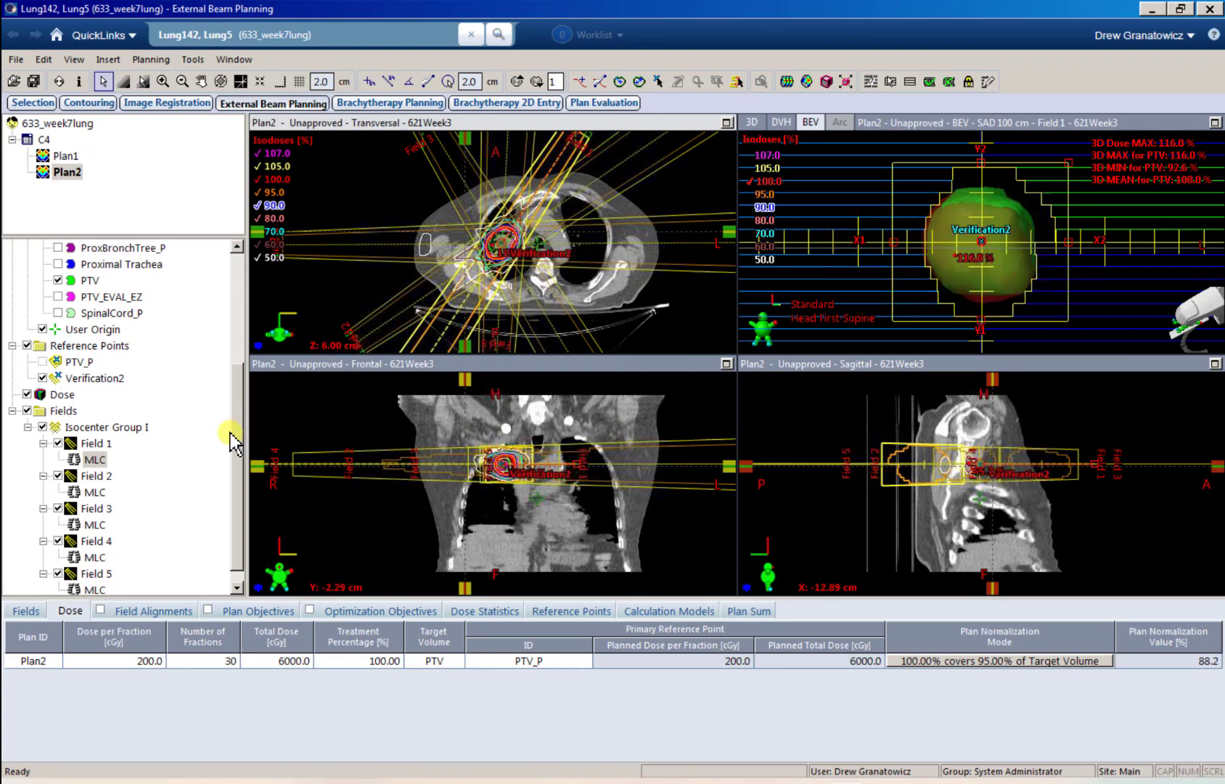
- Save the changes and run the EZFluenceV241.esapi.dll script with all five fields modulated
left_click(192, 60)
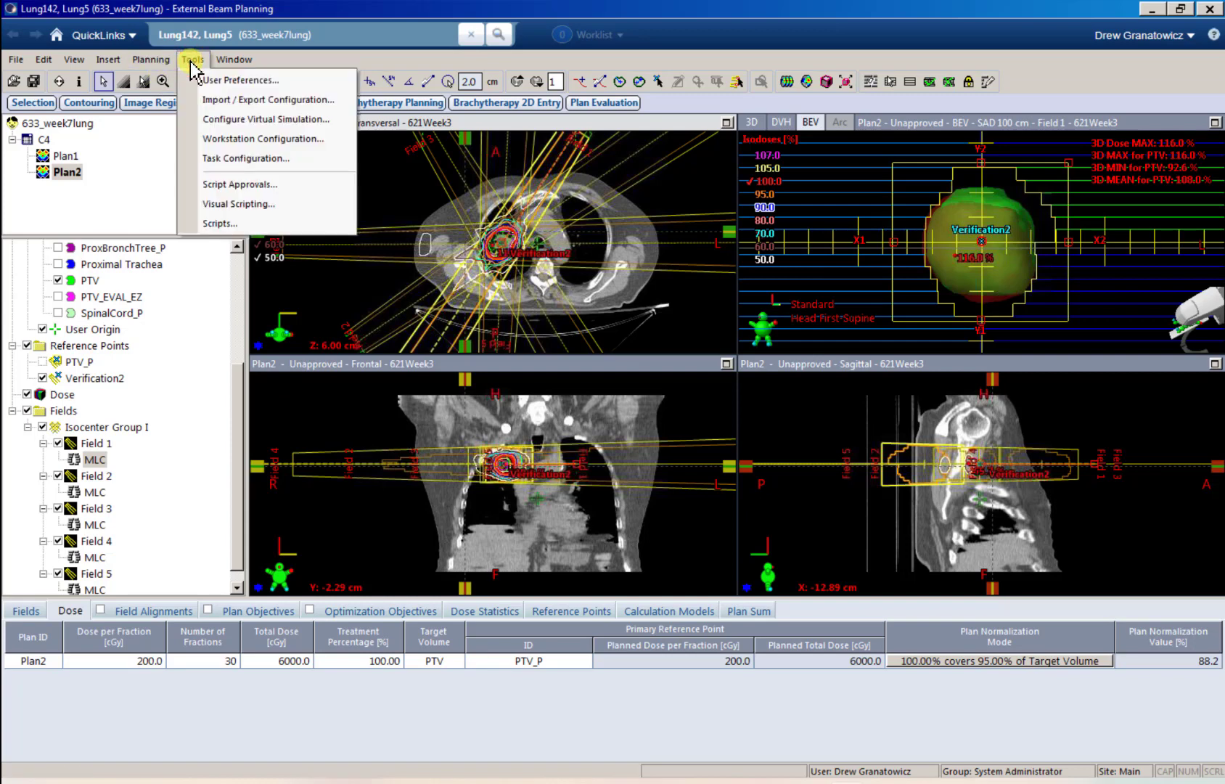
left_click(231, 226)
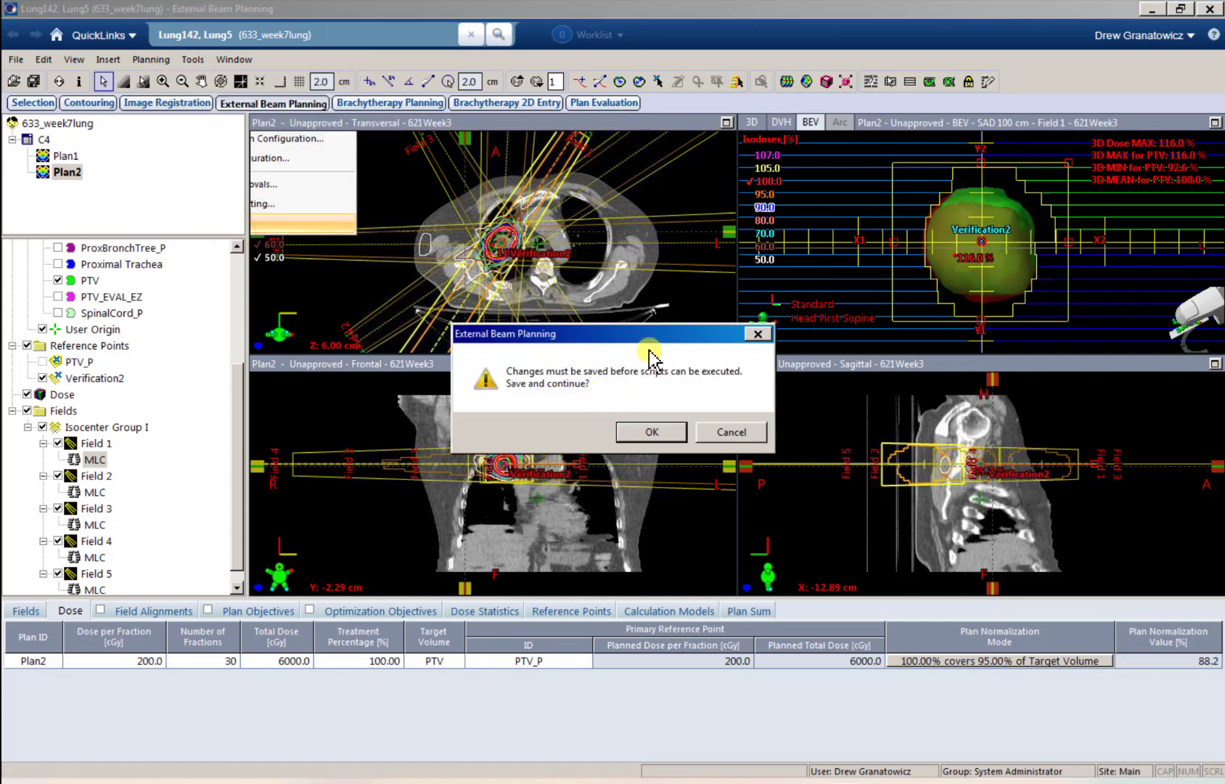
left_click(637, 432)
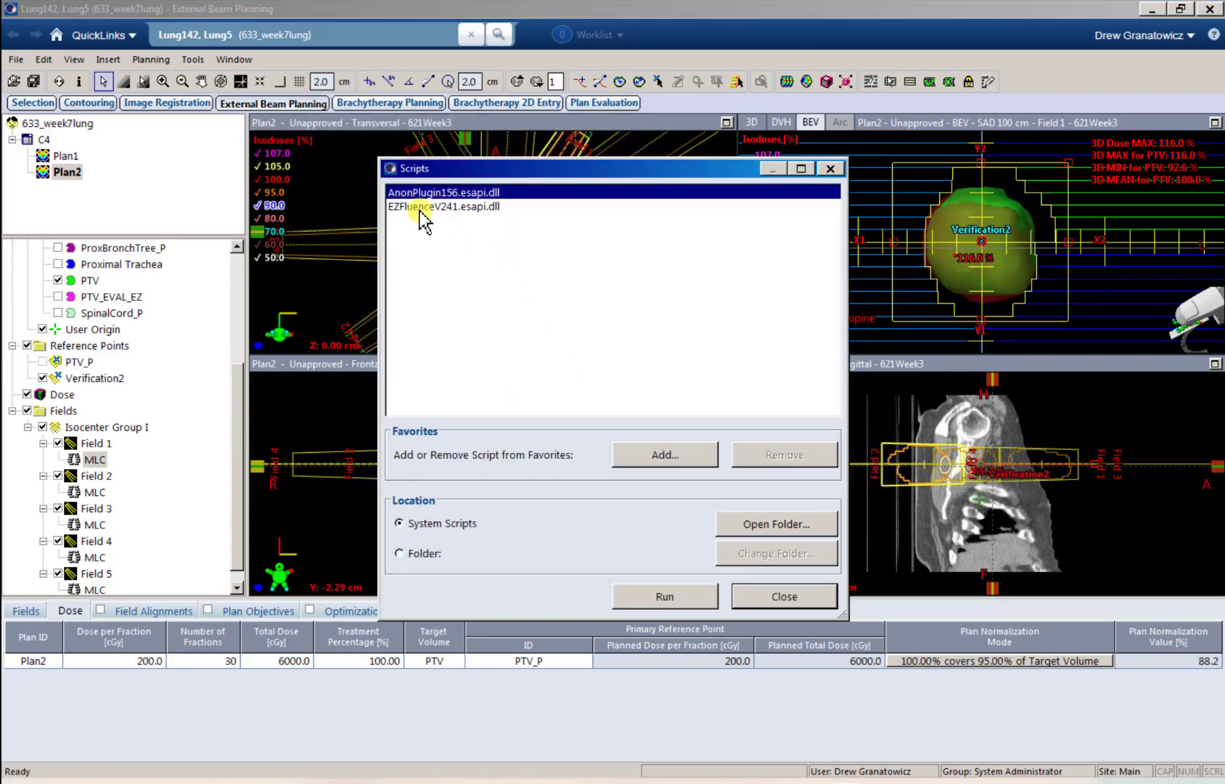
left_click(421, 208)
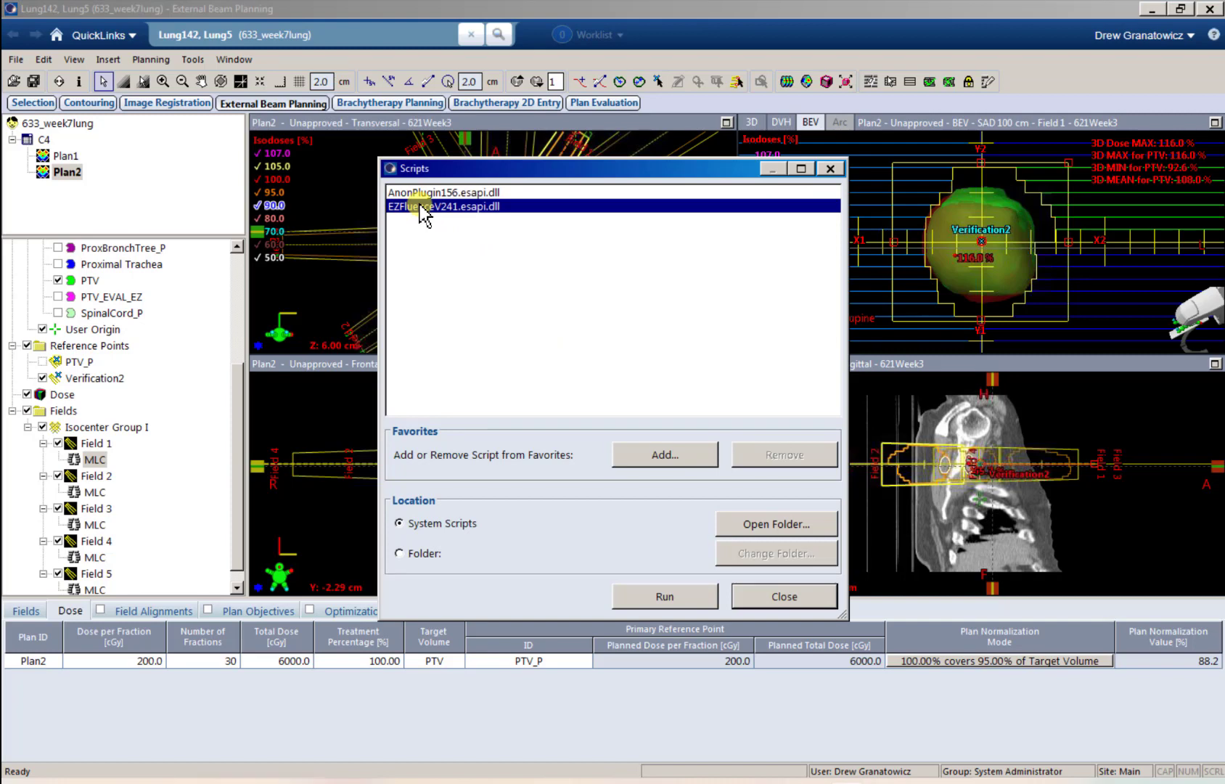
left_click(649, 596)
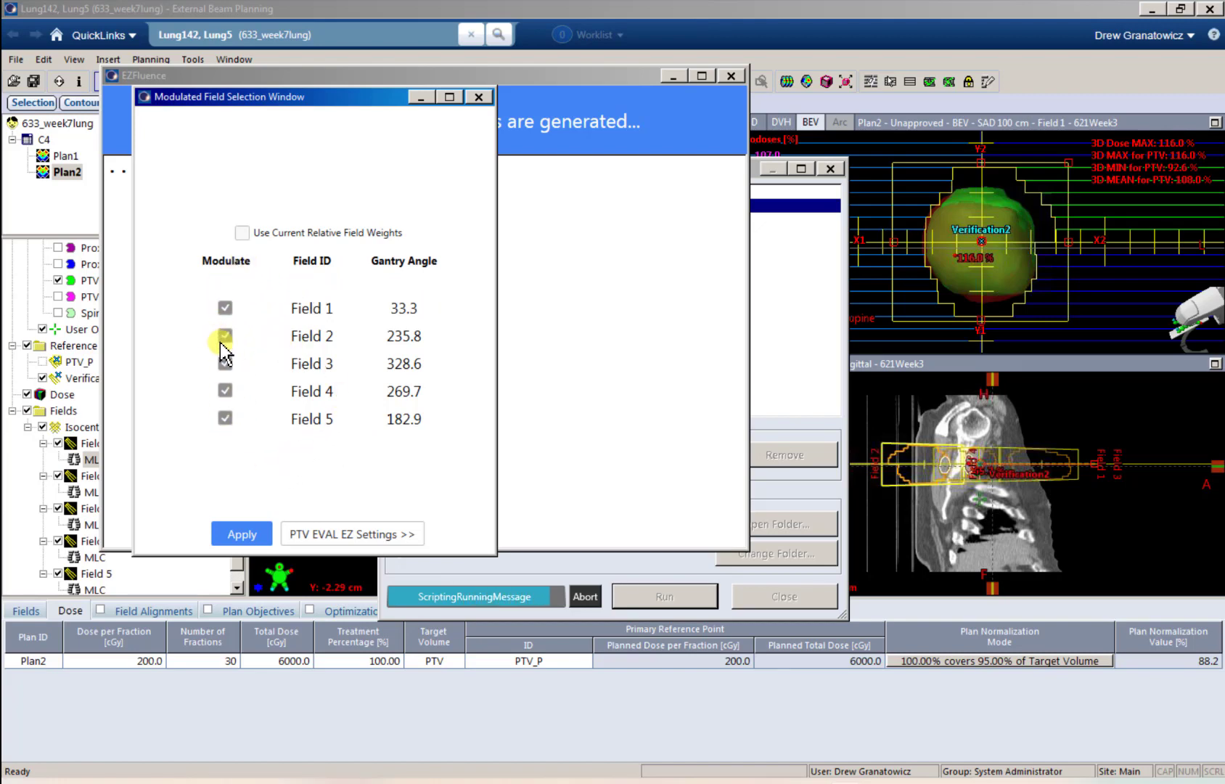
left_click(247, 540)
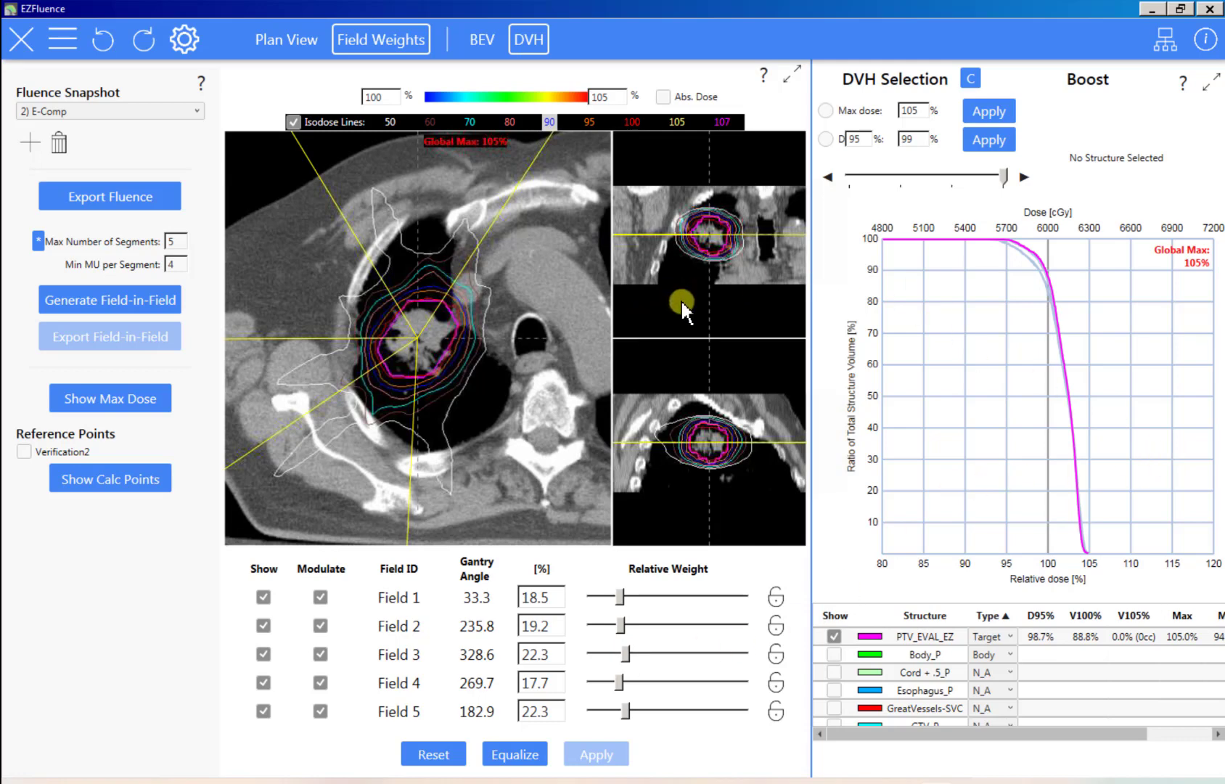
- Normalize the fluence so that 95% of PTV_EVAL_EZ receives 100% of the dose (D95% = 100%)
left_click(826, 138)
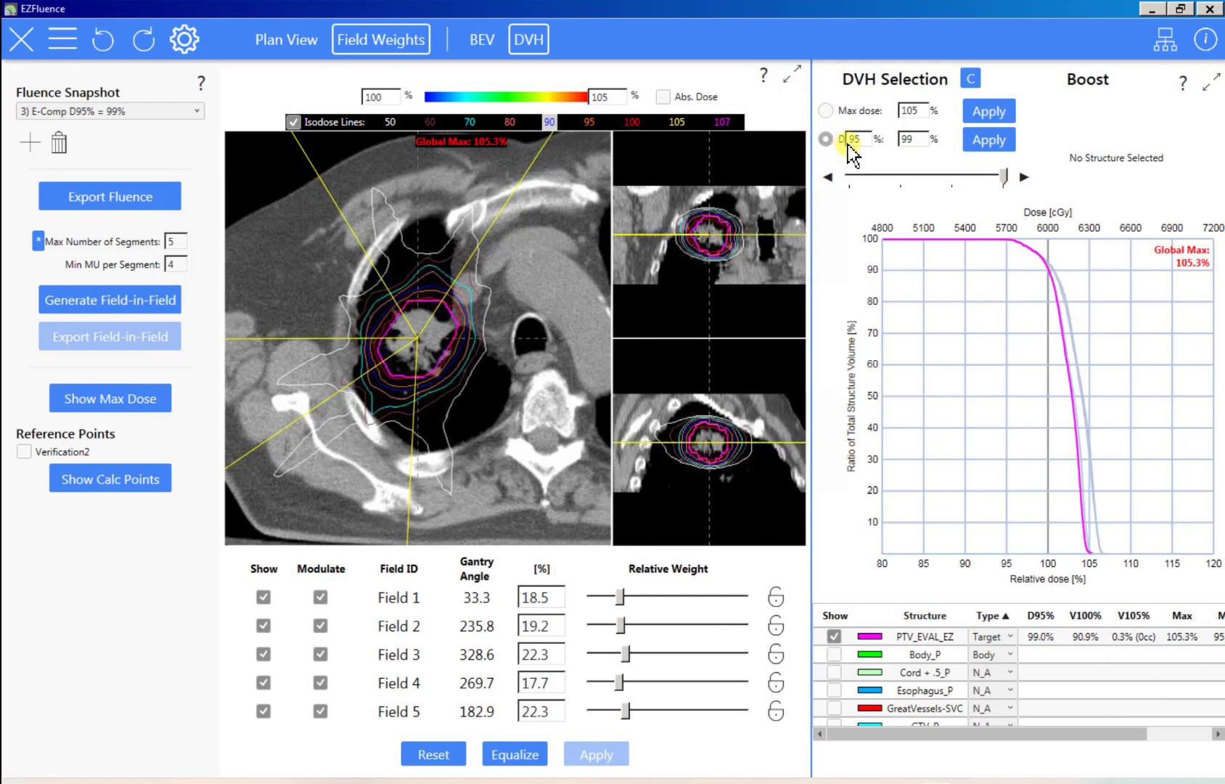
double_click(854, 139)
double_click(860, 139)
left_click(850, 142)
double_click(859, 144)
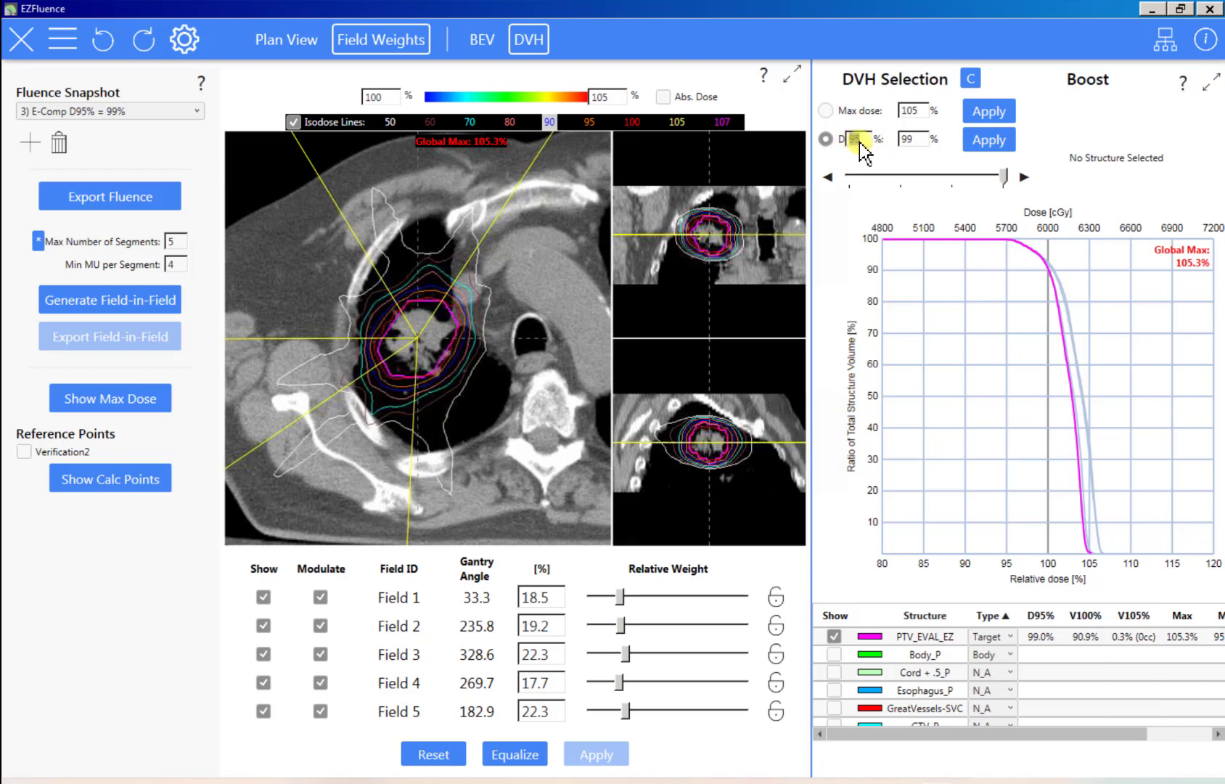
double_click(901, 140)
type("100")
left_click(1008, 139)
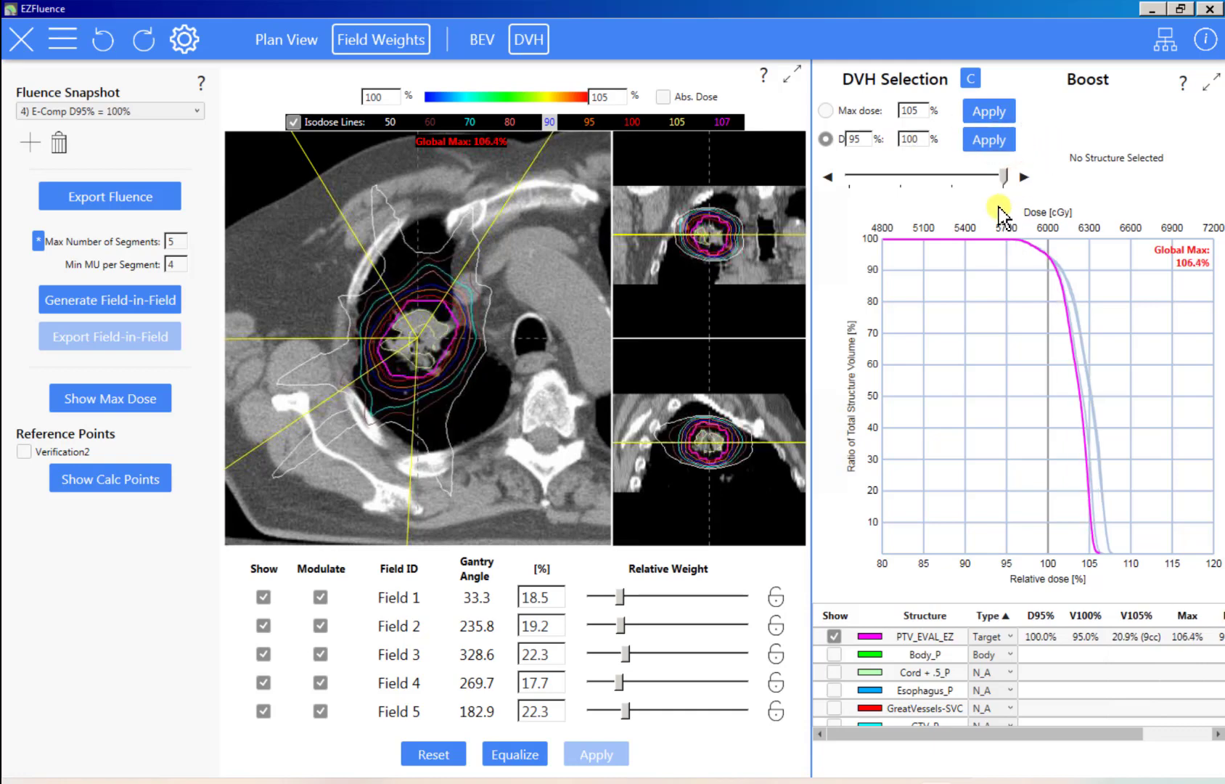
- Reapply the D95% = 100% normalization and review the PTV EVAL EZ settings
left_click(1049, 270)
left_click(1049, 255)
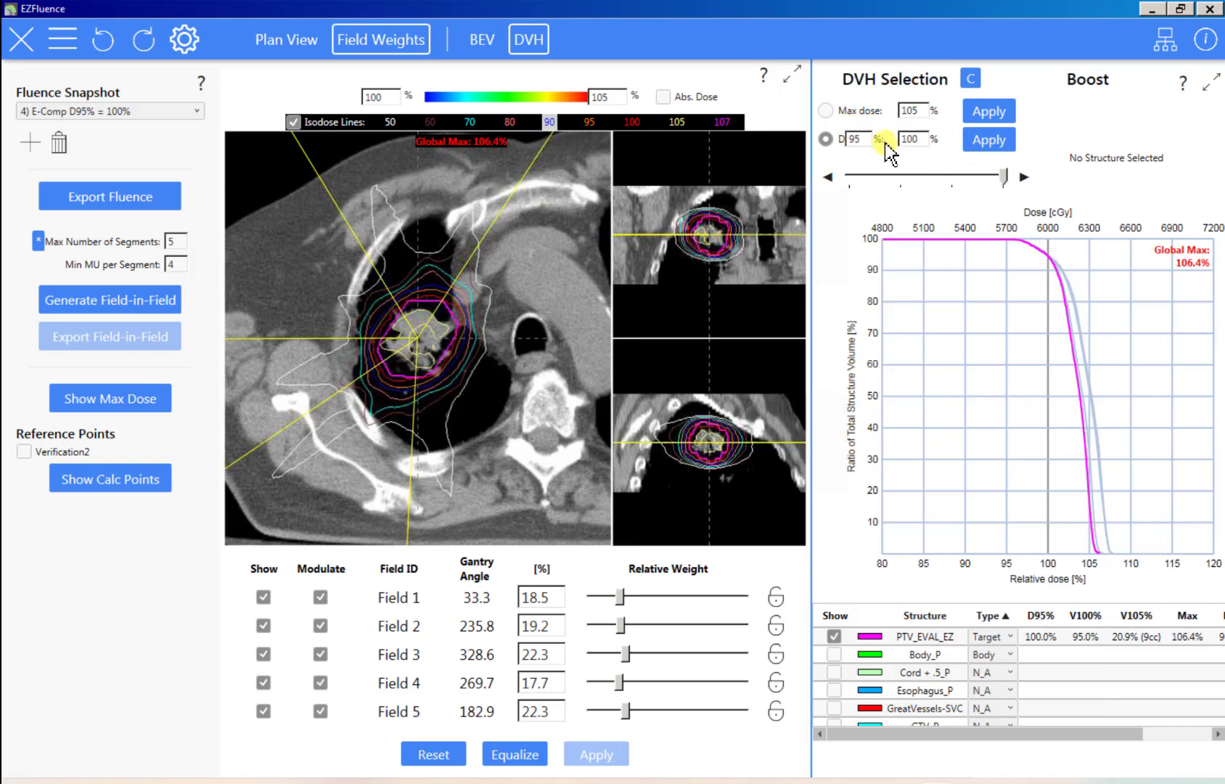
left_click(995, 140)
left_click(185, 41)
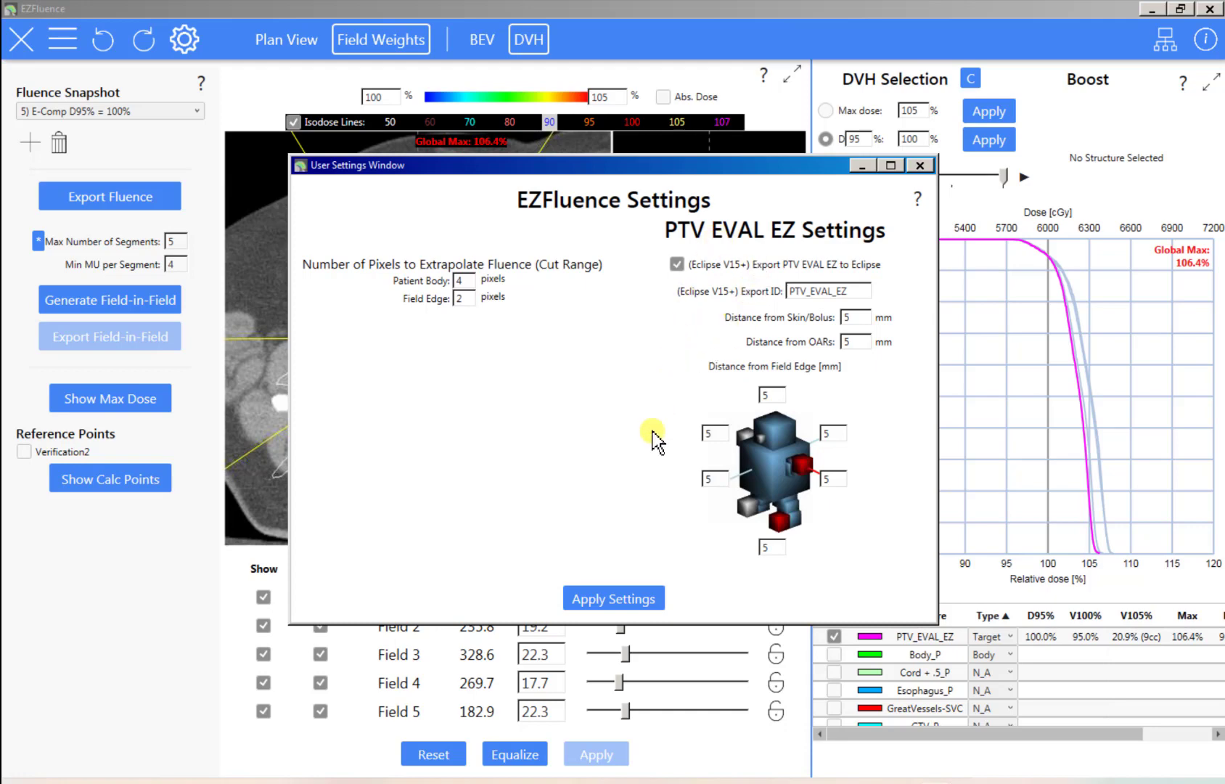
left_click(919, 166)
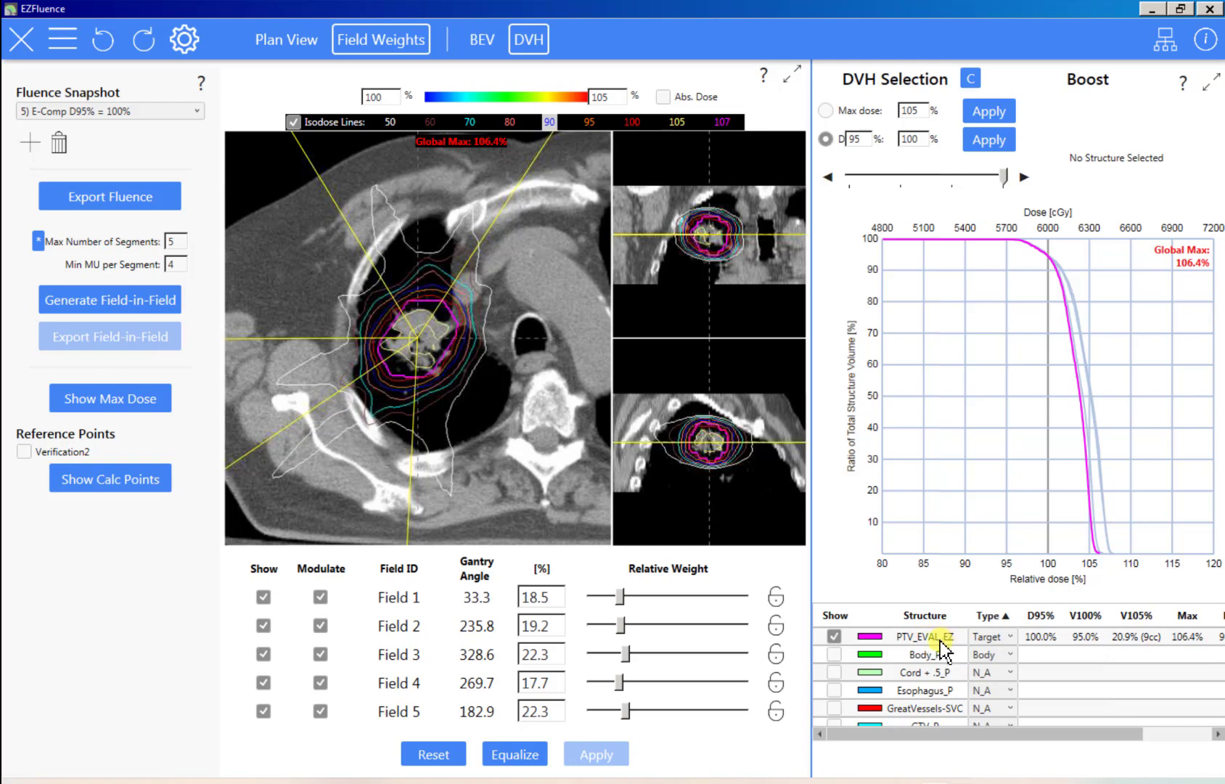
- Set the PTV structure's type to Target to view its DVH, and restore PTV_EVAL_EZ as the Target
scroll(940, 640, "down", 5)
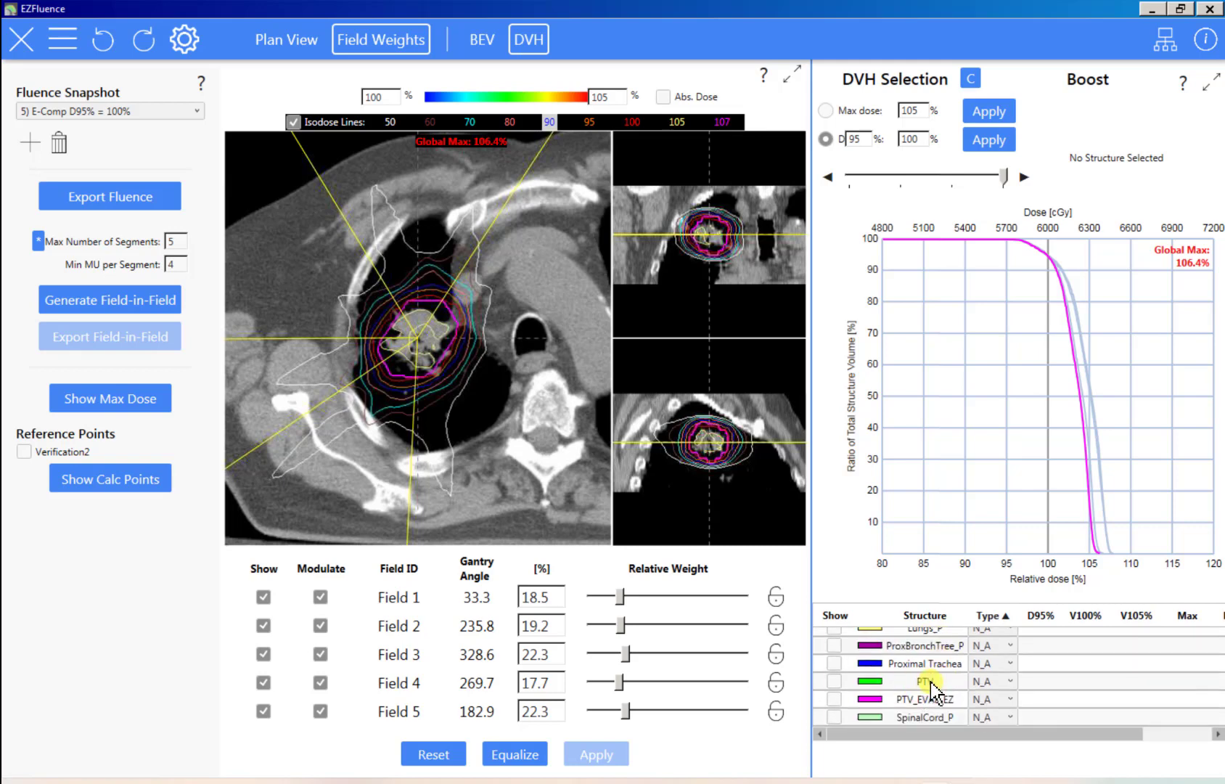
left_click(980, 682)
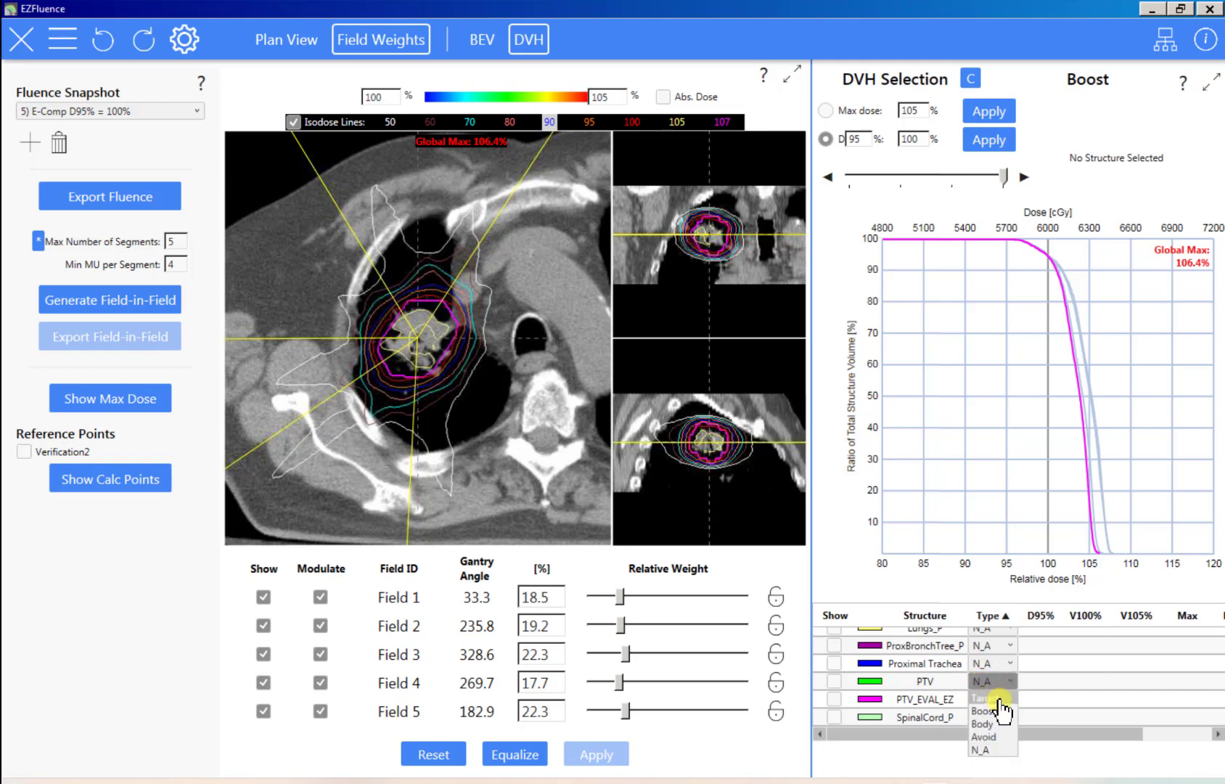
left_click(999, 701)
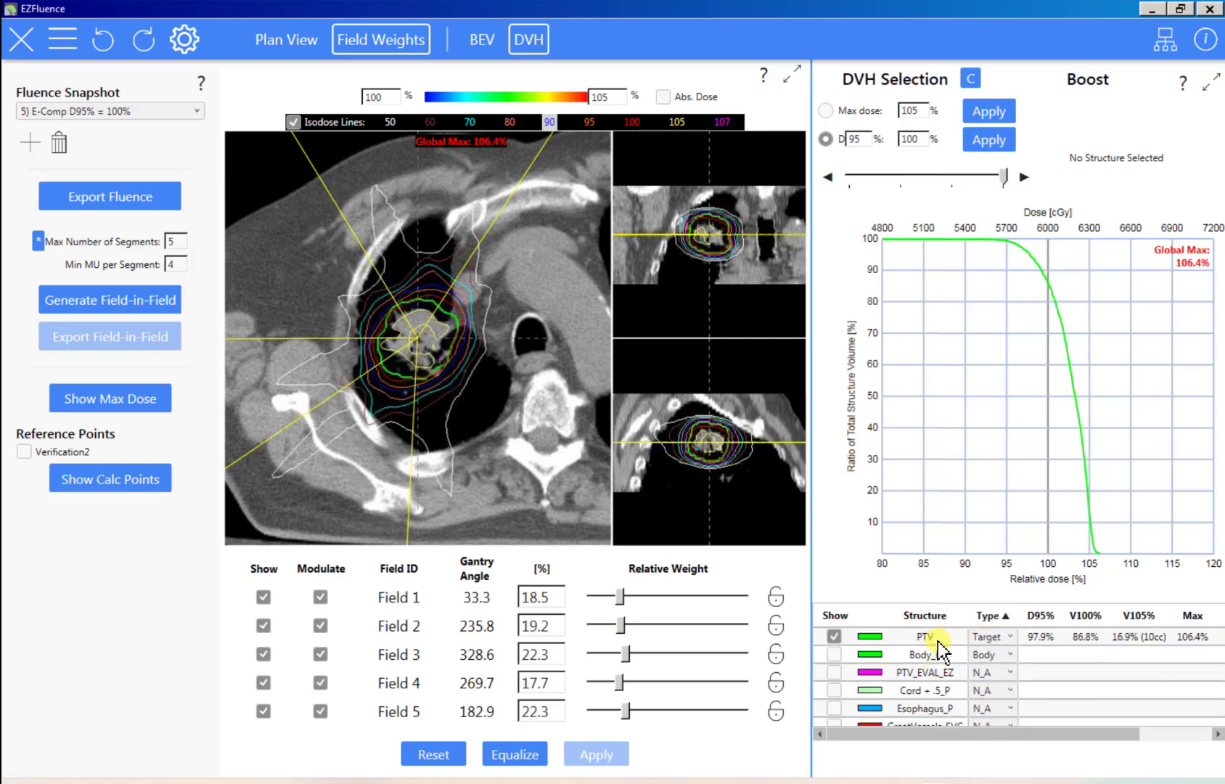
left_click(985, 676)
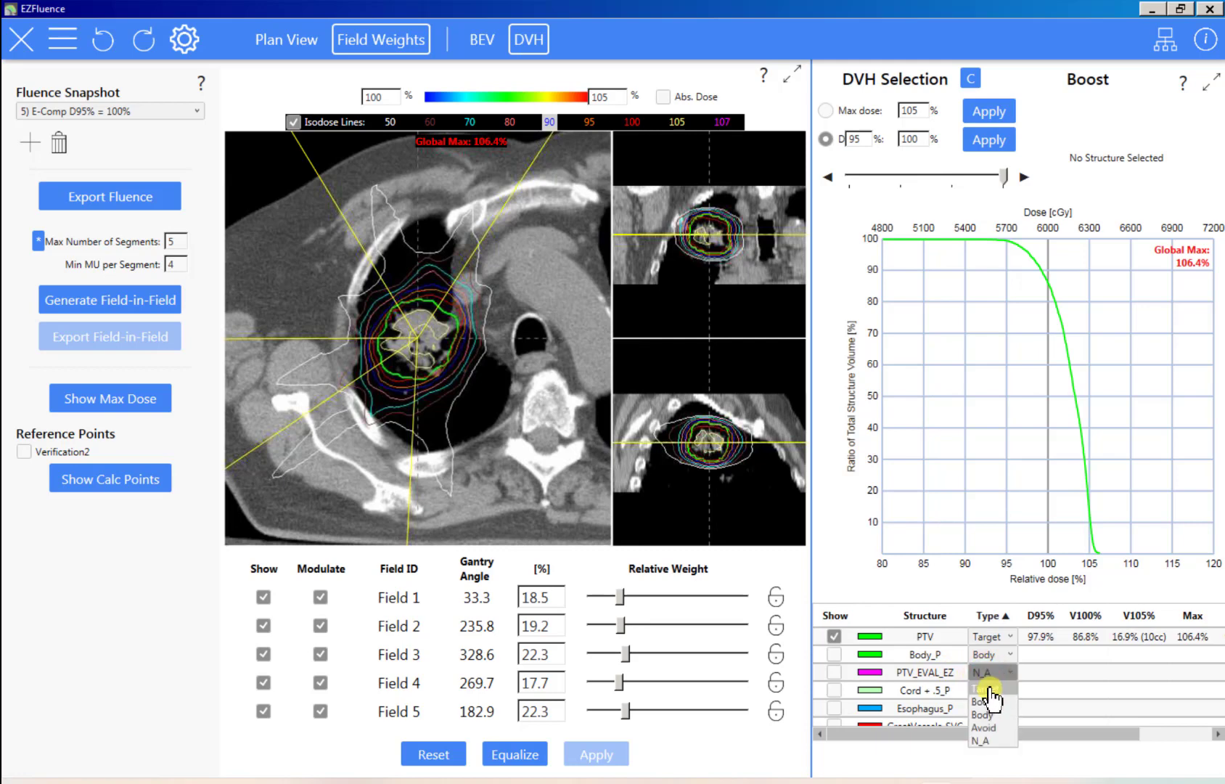
left_click(988, 687)
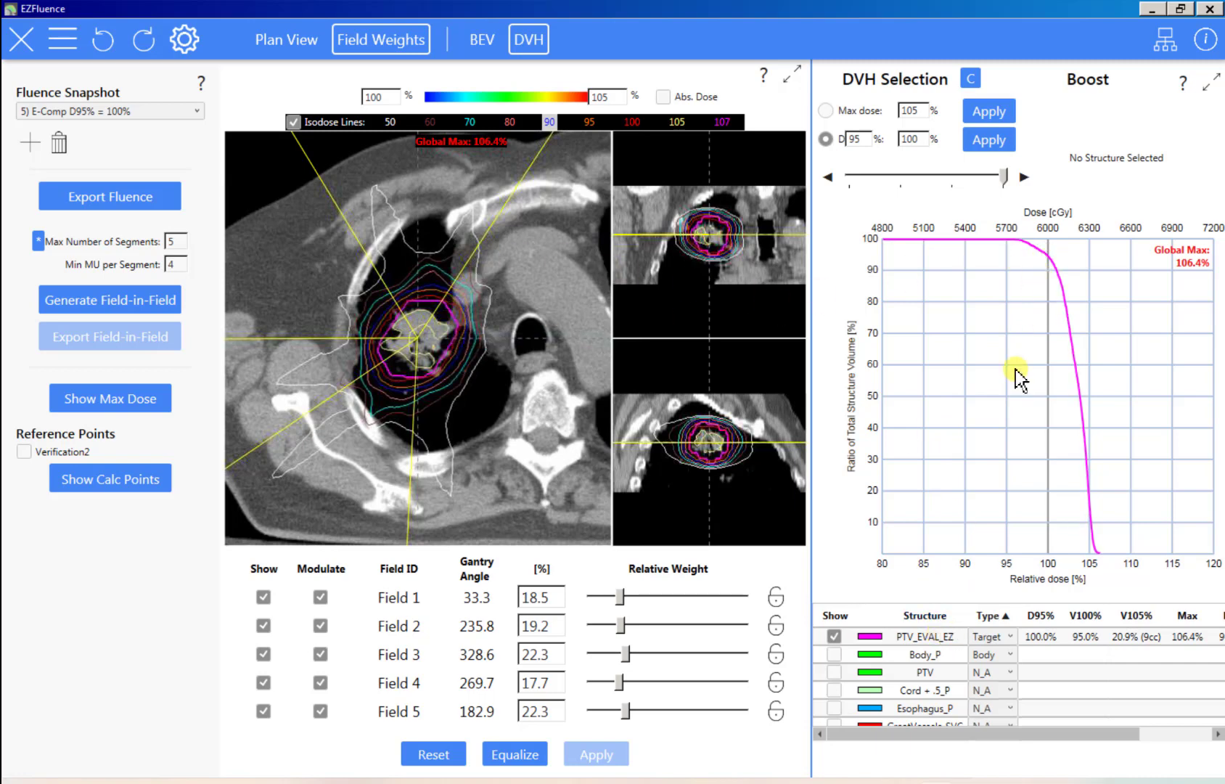
- Show the PTV curve alongside PTV_EVAL_EZ in the DVH, and set the PTV structure's type to Target
left_click(980, 636)
left_click(976, 689)
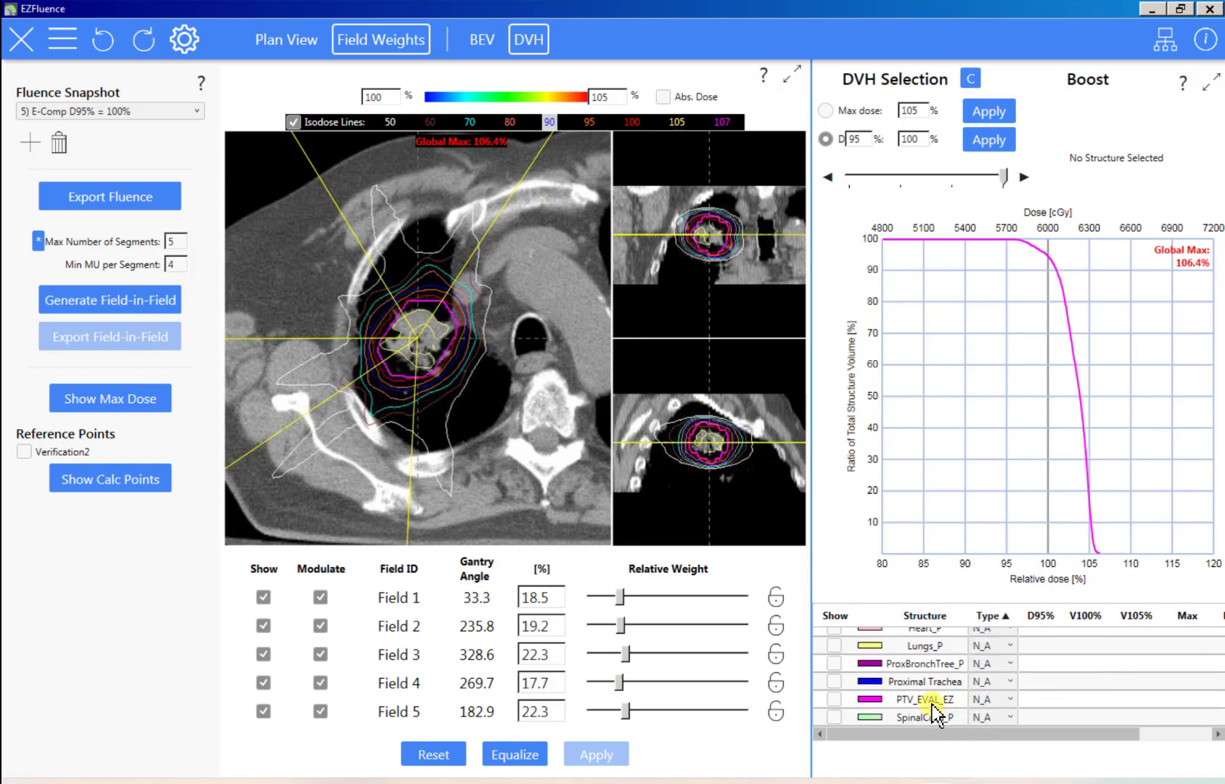
scroll(918, 701, "up", 5)
scroll(868, 645, "down", 1)
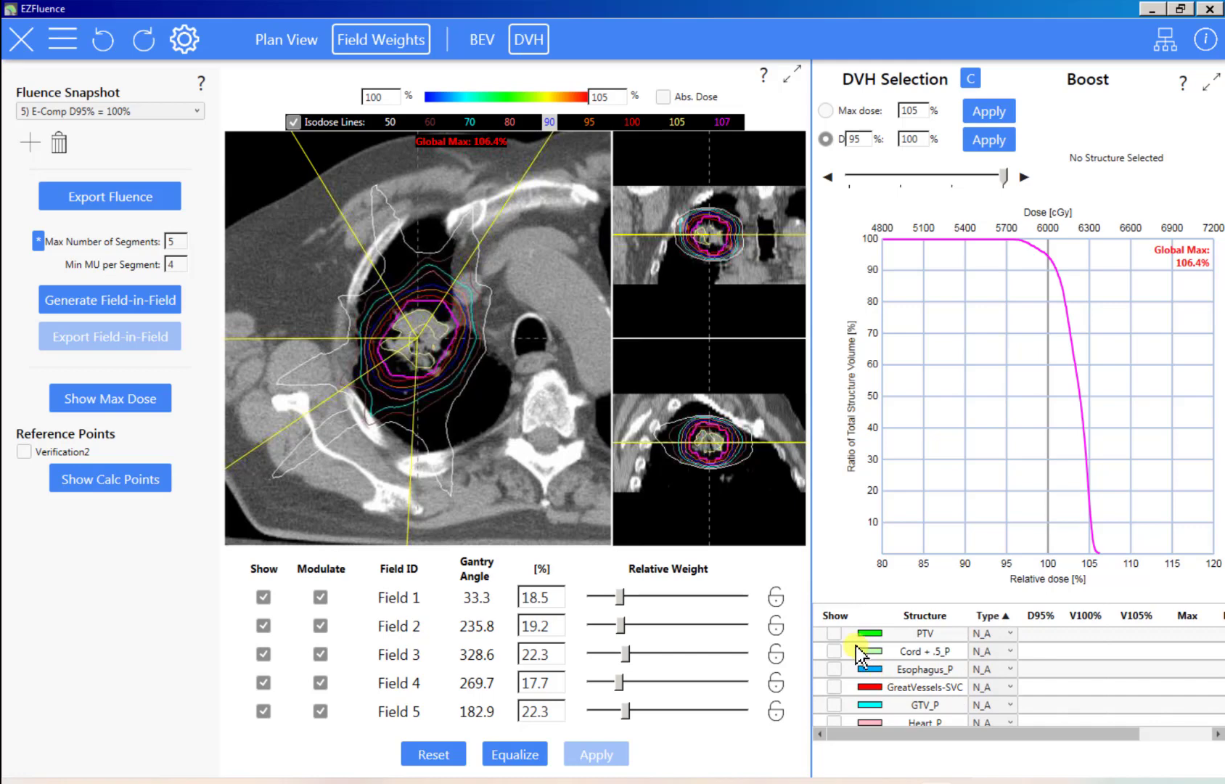
scroll(856, 645, "up", 1)
left_click(833, 672)
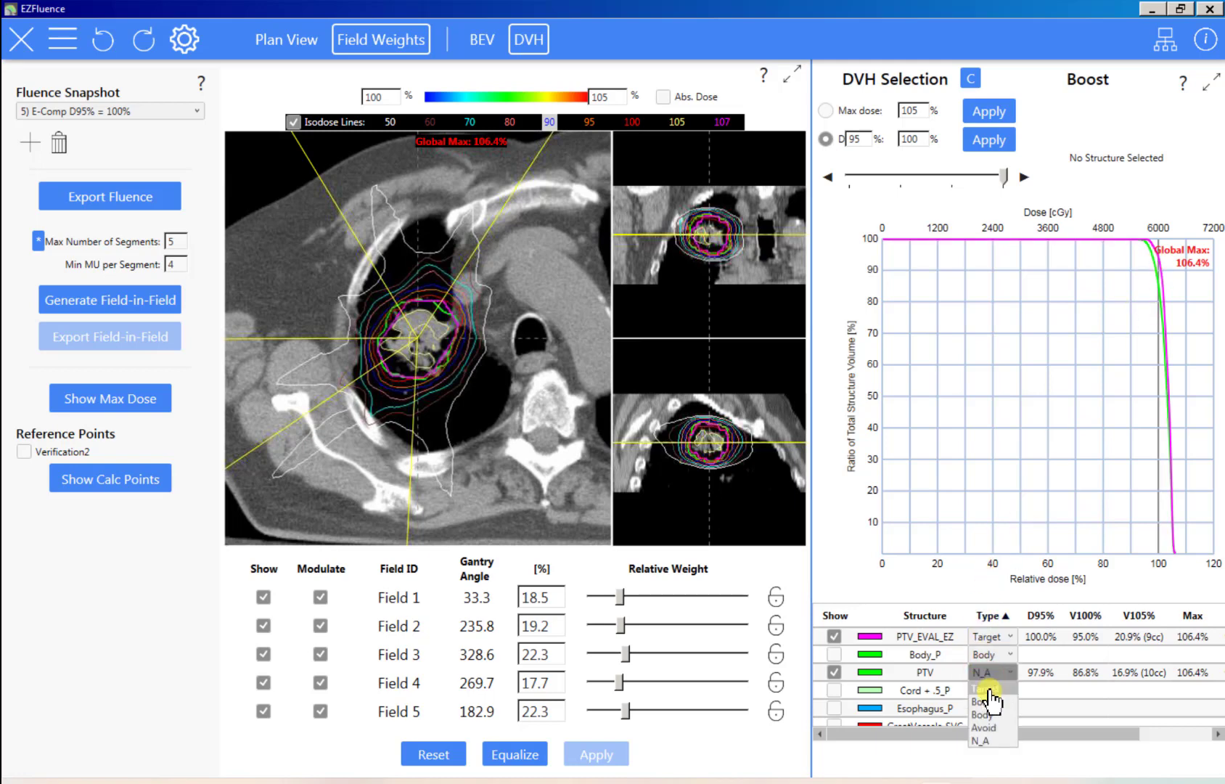
left_click(990, 693)
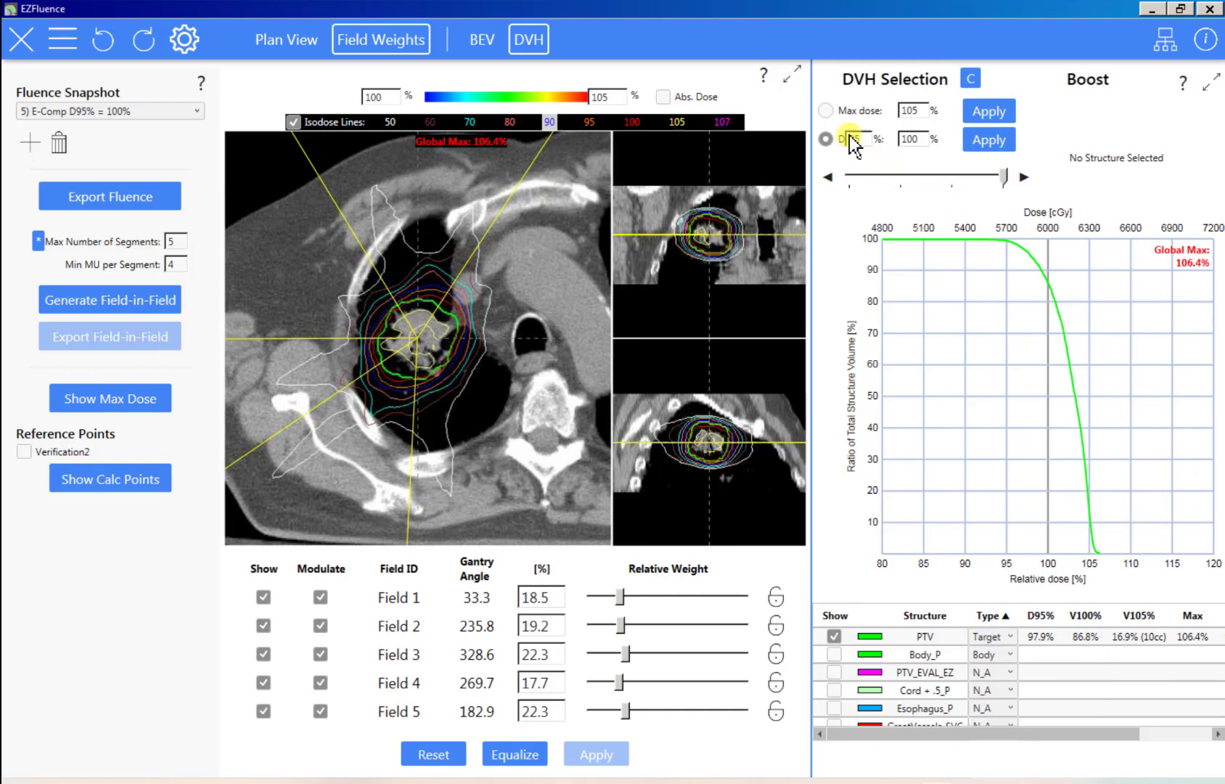
- Normalize the PTV to D95% = 100%, and step through the plan slider's settings, ending at the highest one
left_click(989, 145)
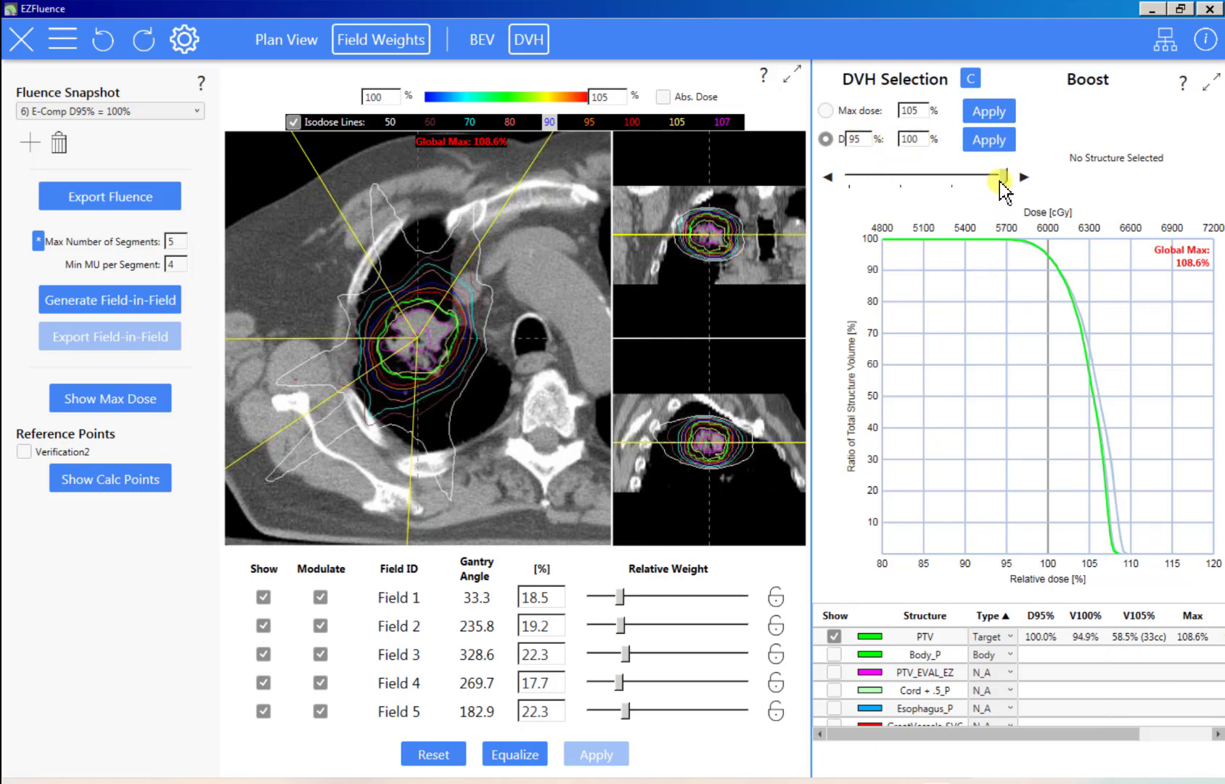
left_click(827, 180)
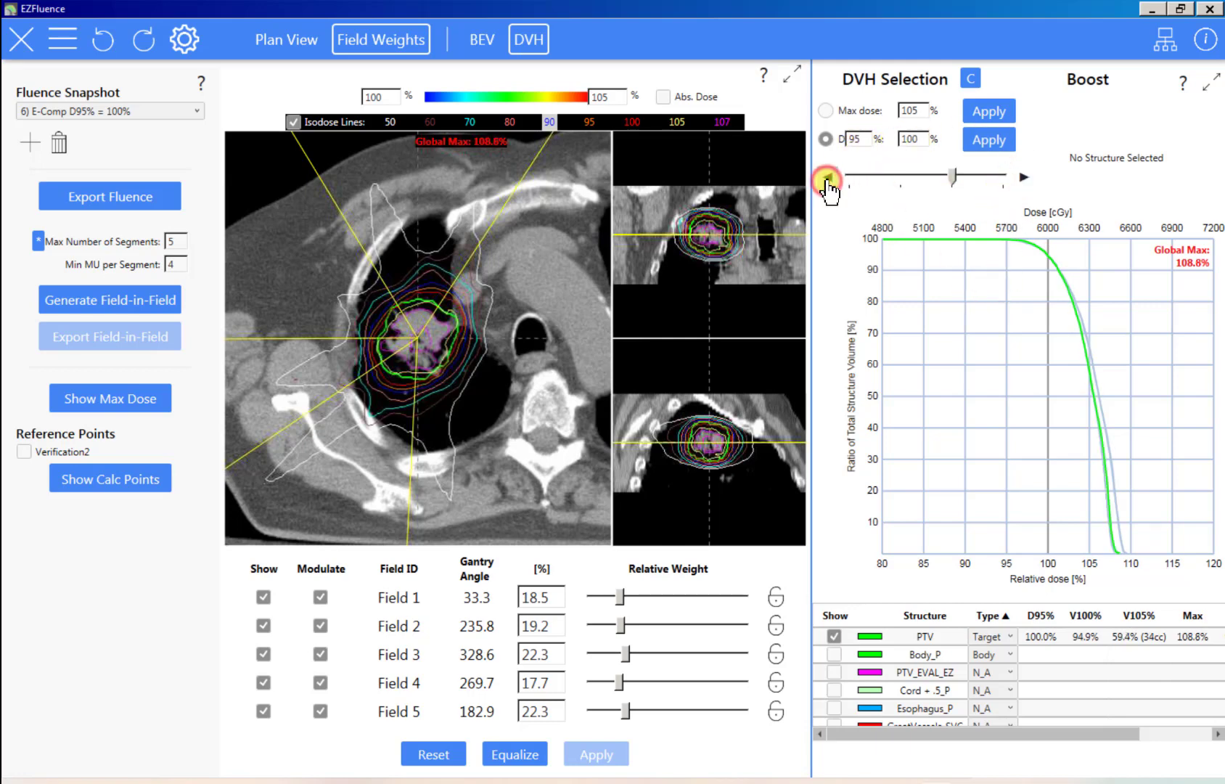
left_click(827, 180)
left_click(827, 180)
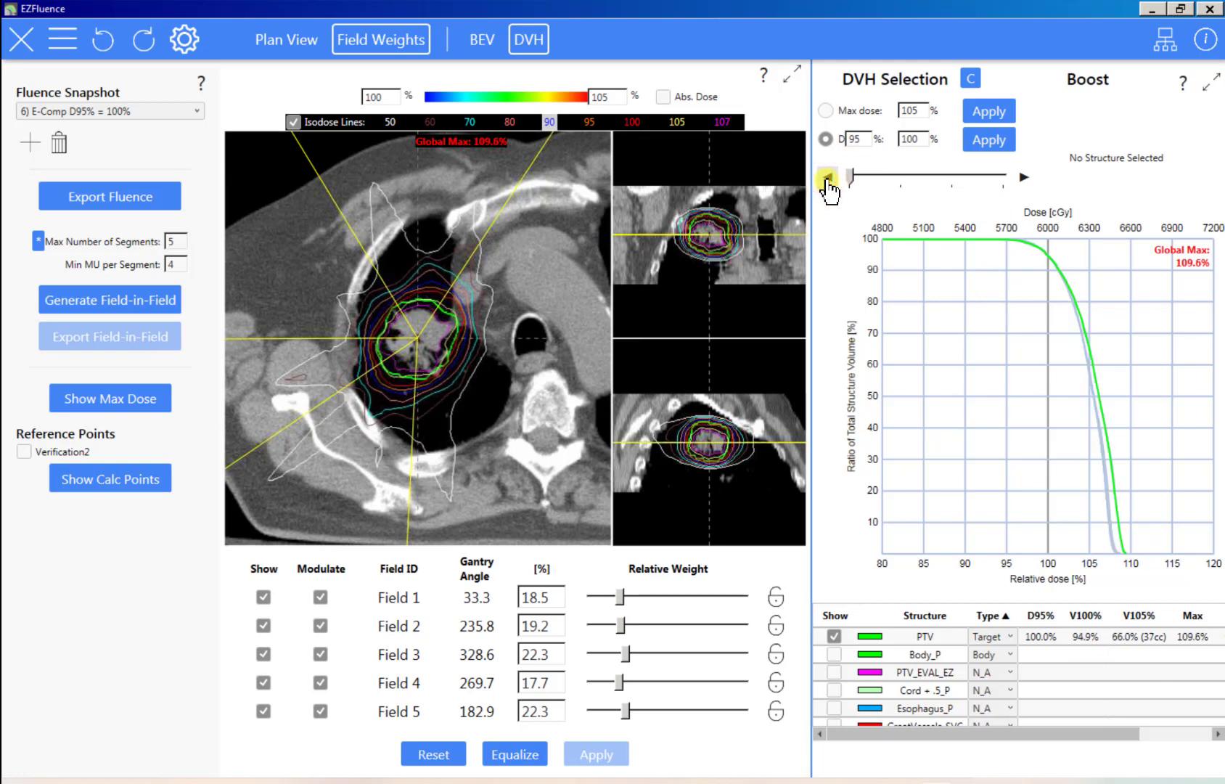
left_click(1023, 178)
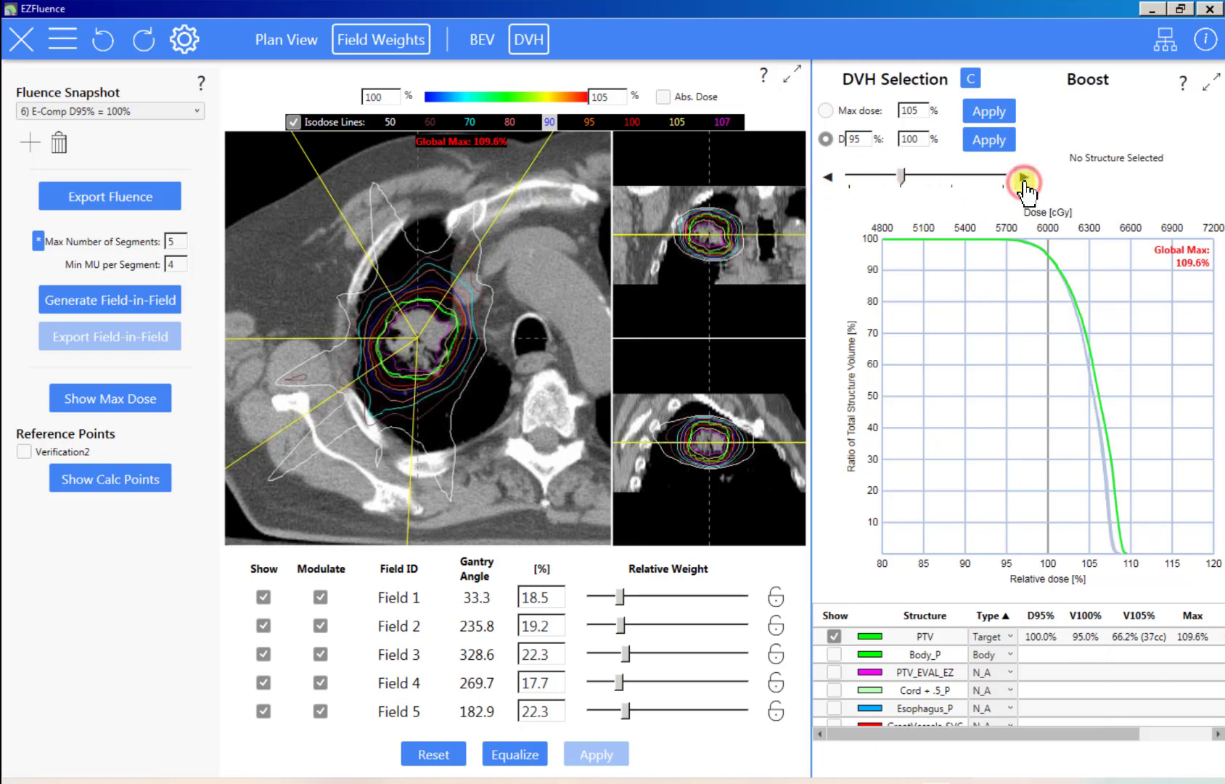
left_click(1023, 178)
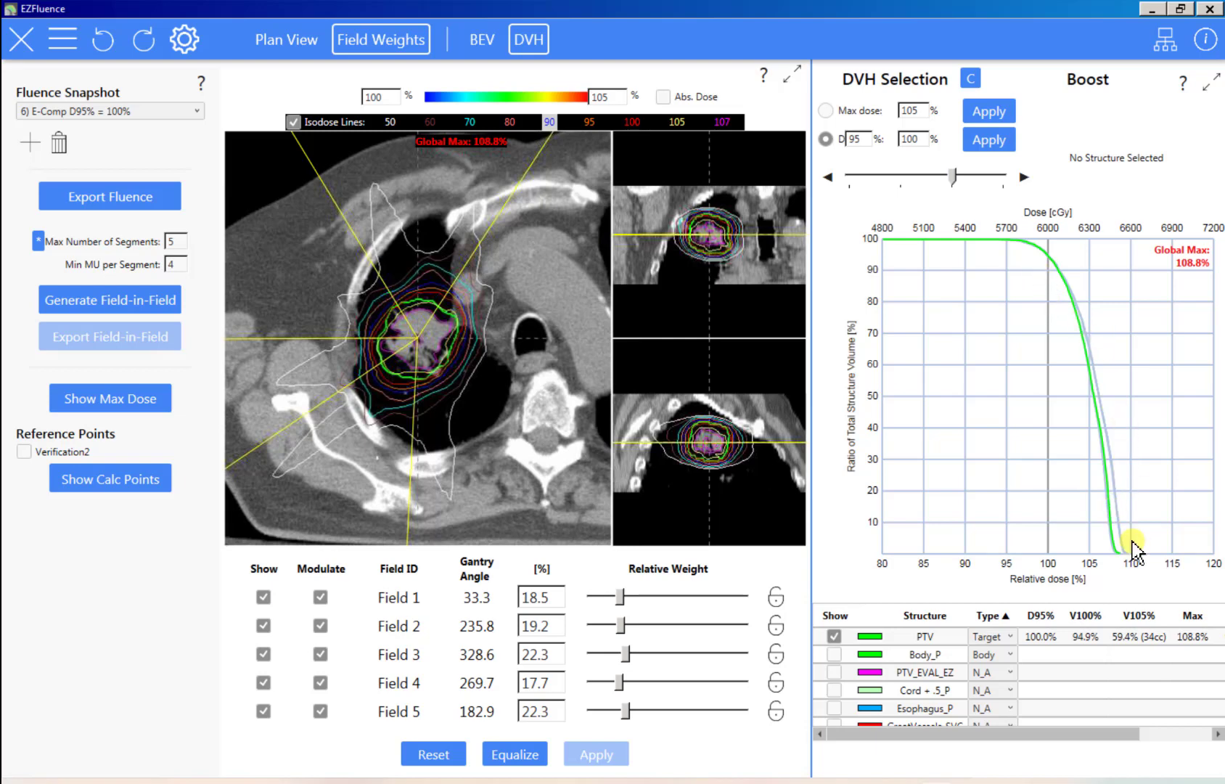
left_click(1021, 177)
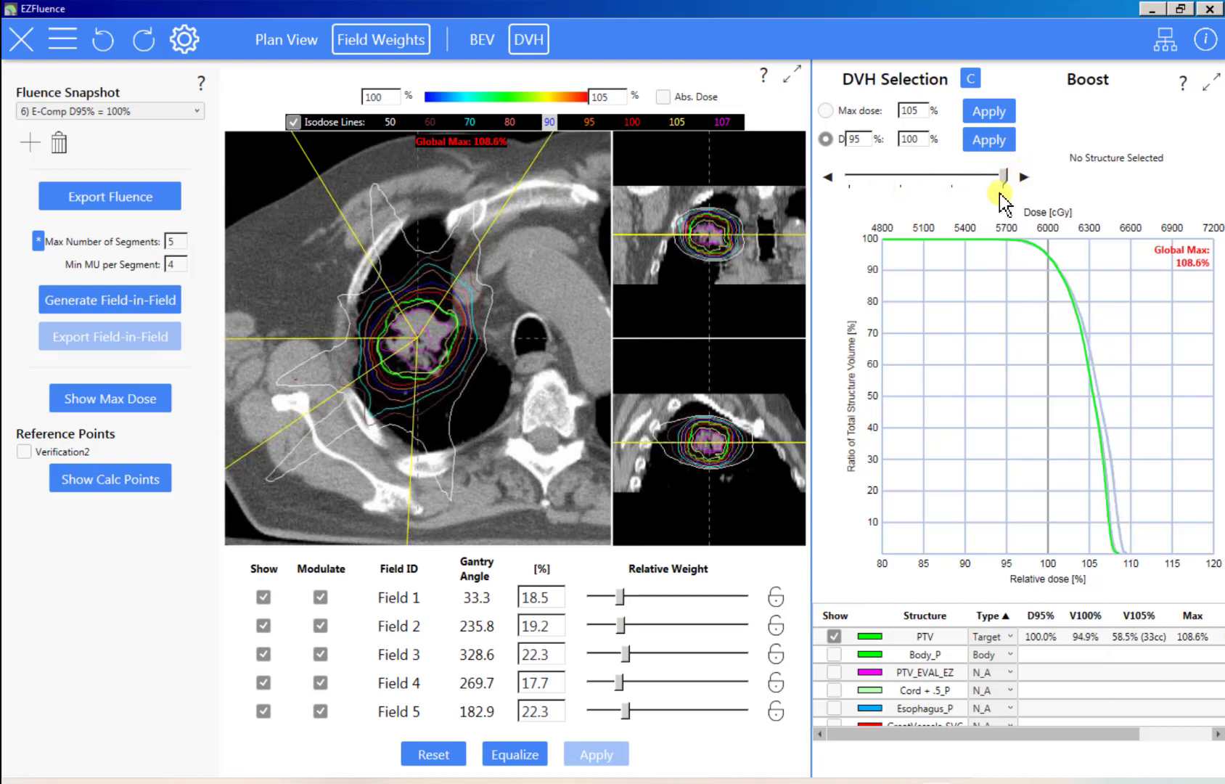
- Compare the PTV DVH curve, global maximum and V105% across the four slider settings, finishing back on the highest setting
left_click(829, 177)
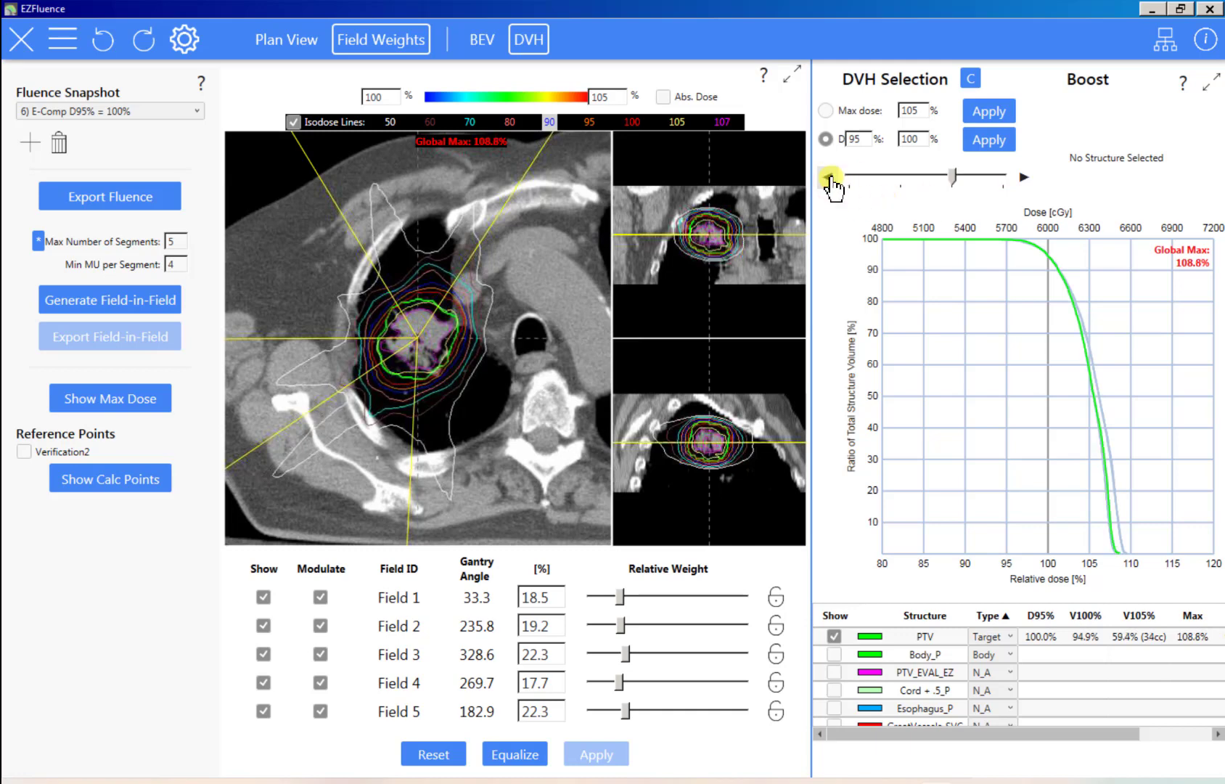
left_click(829, 178)
left_click(829, 178)
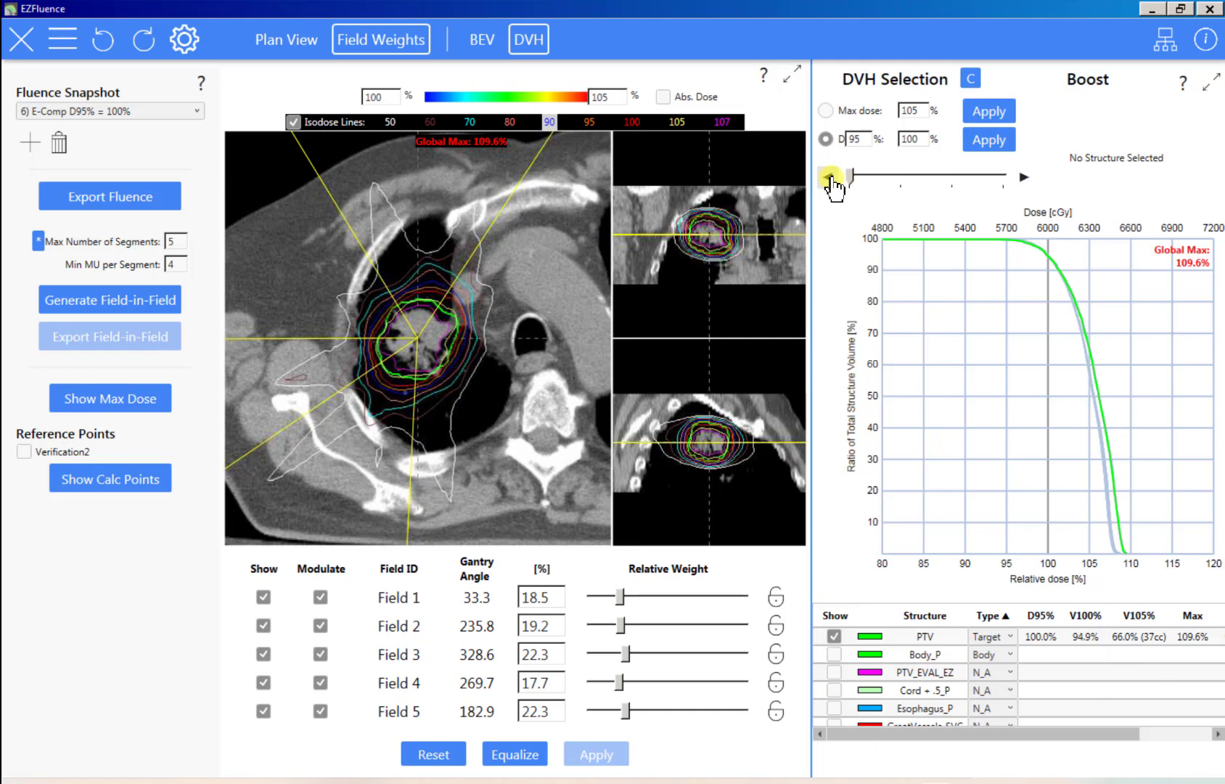
left_click(1023, 178)
left_click(1023, 178)
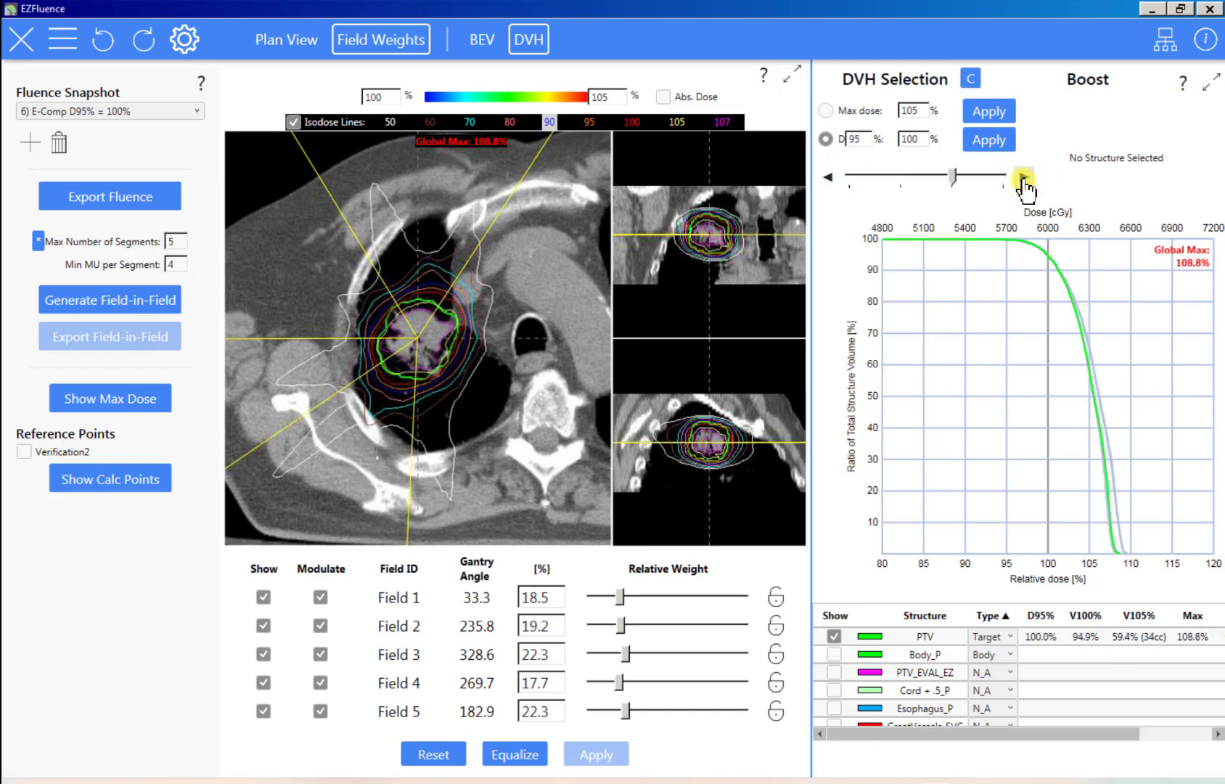
left_click(1023, 178)
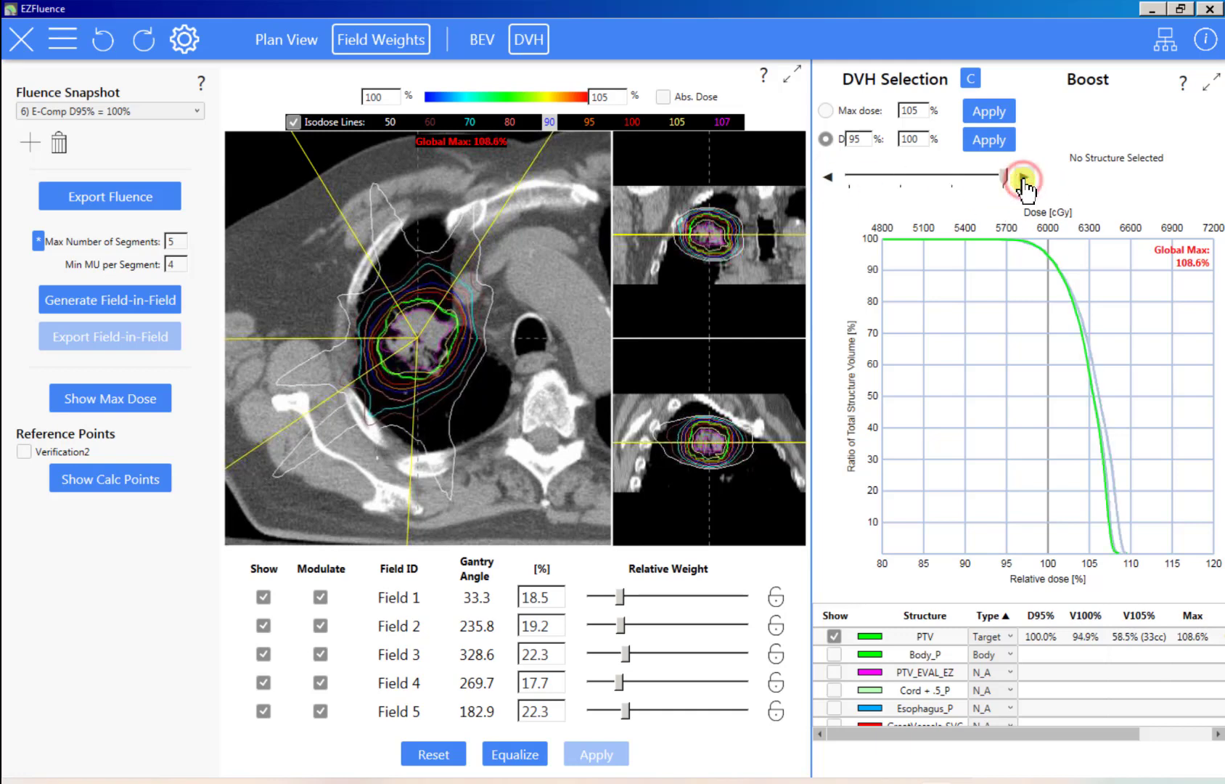
left_click(831, 178)
left_click(830, 178)
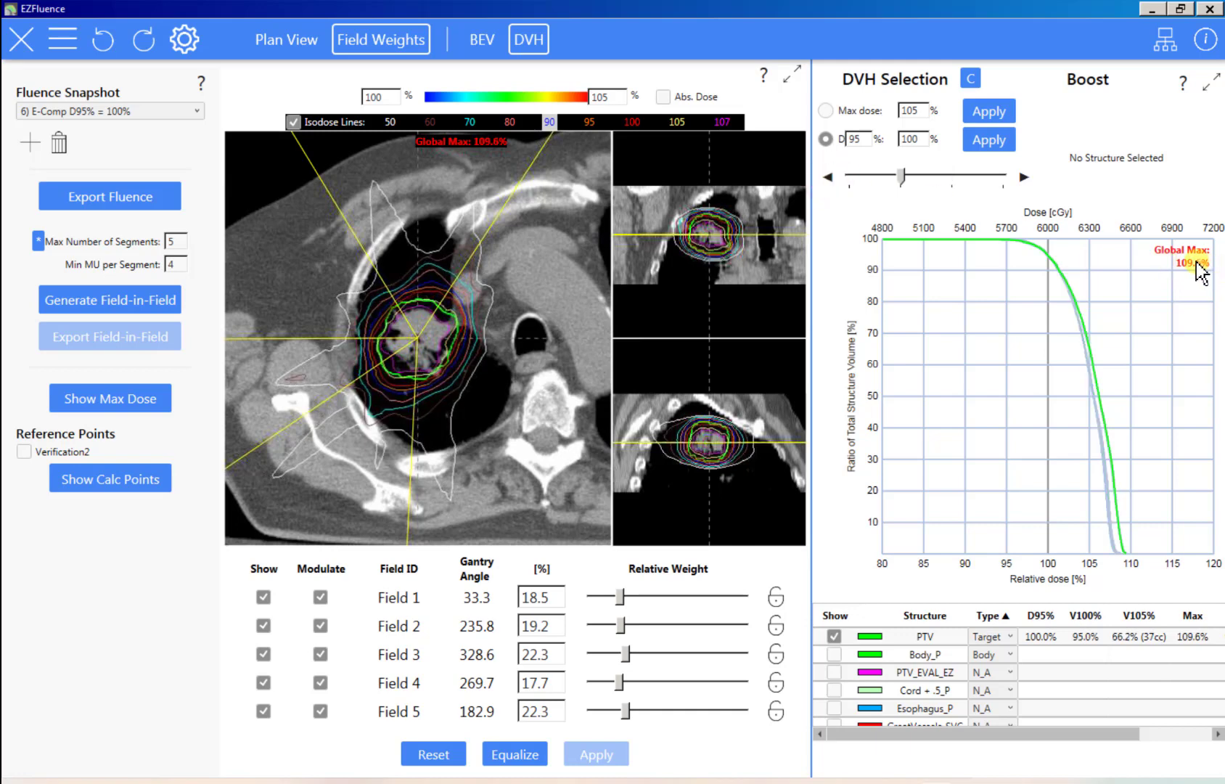
left_click(828, 177)
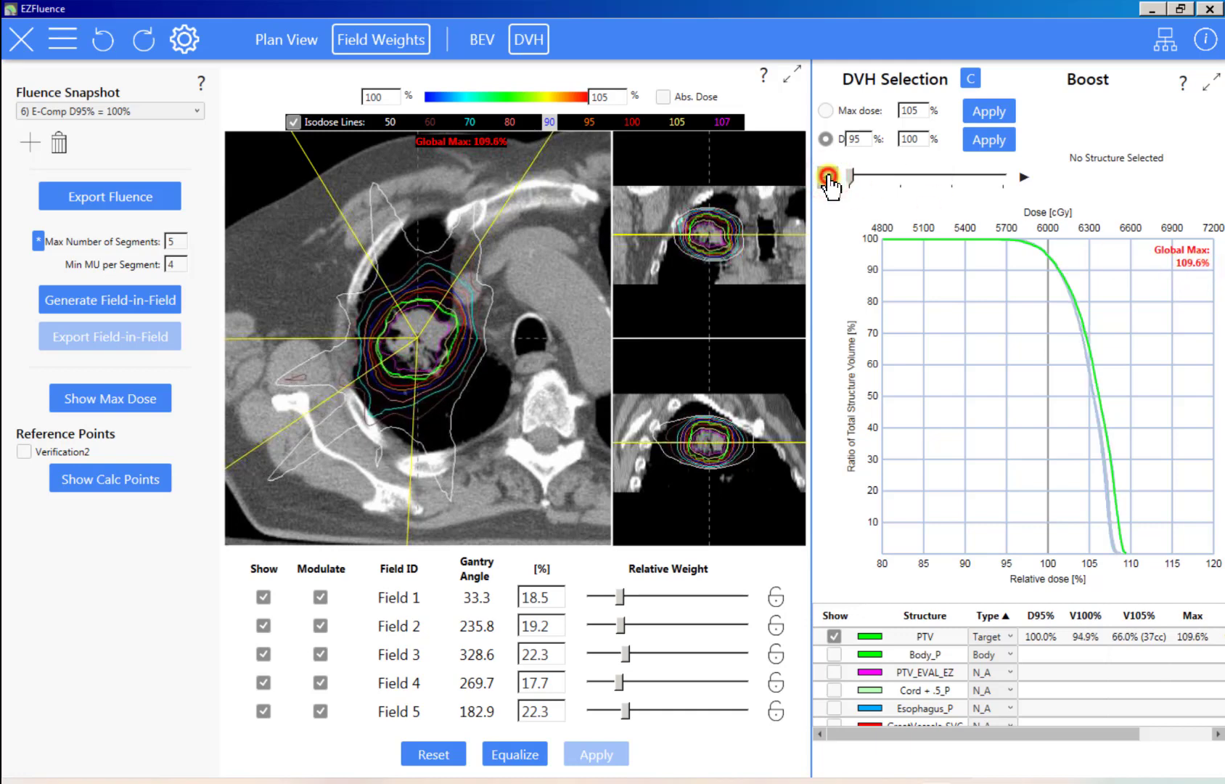
left_click(871, 176)
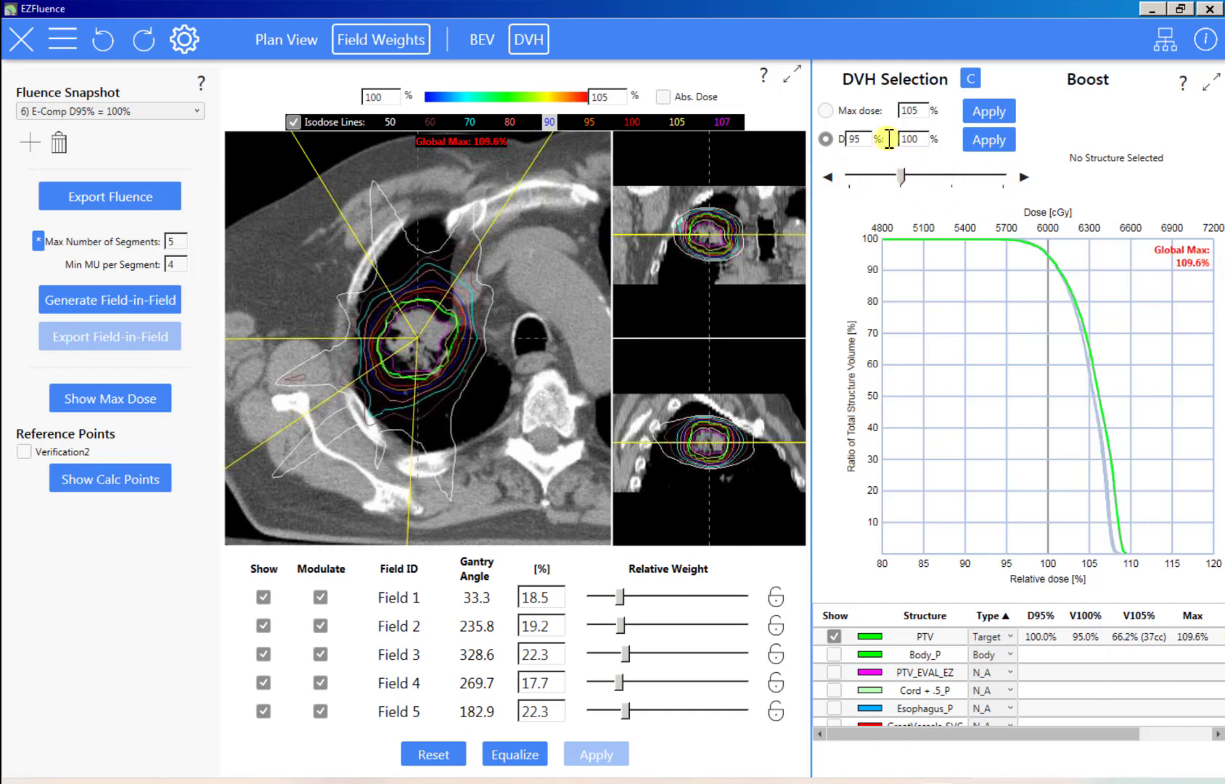
left_click(1023, 177)
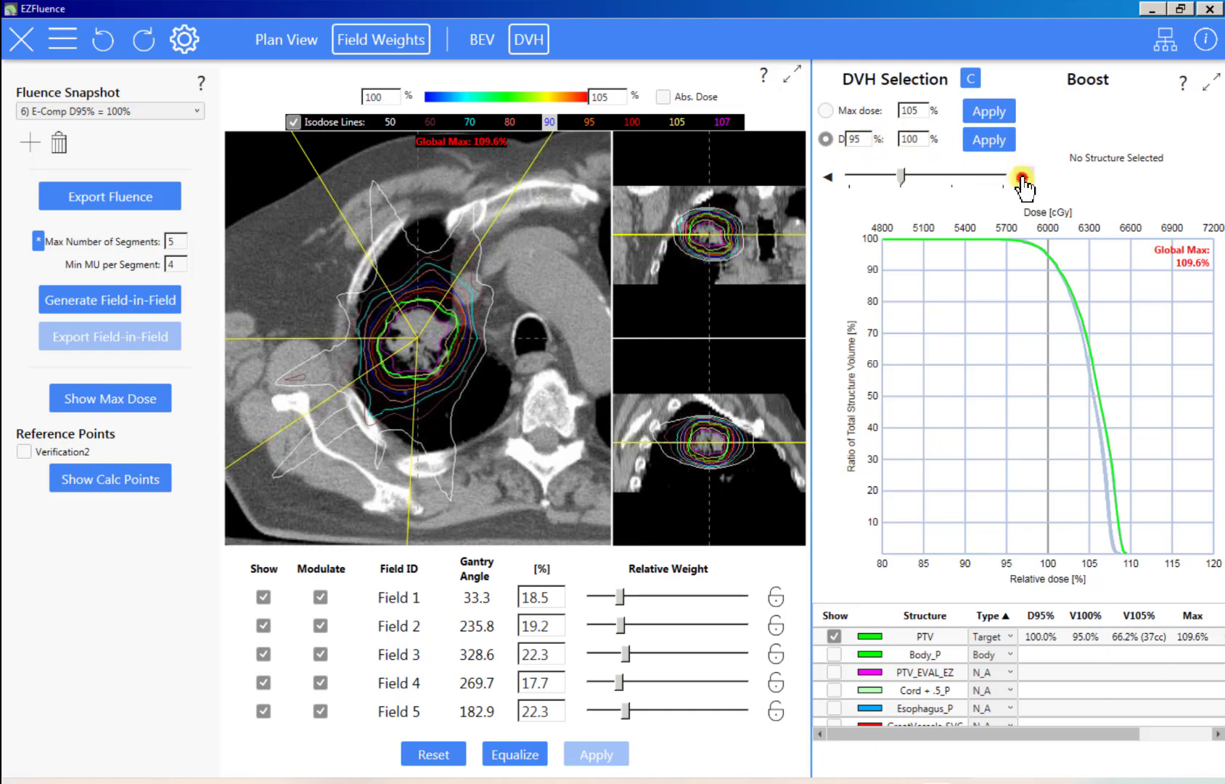
left_click(1023, 177)
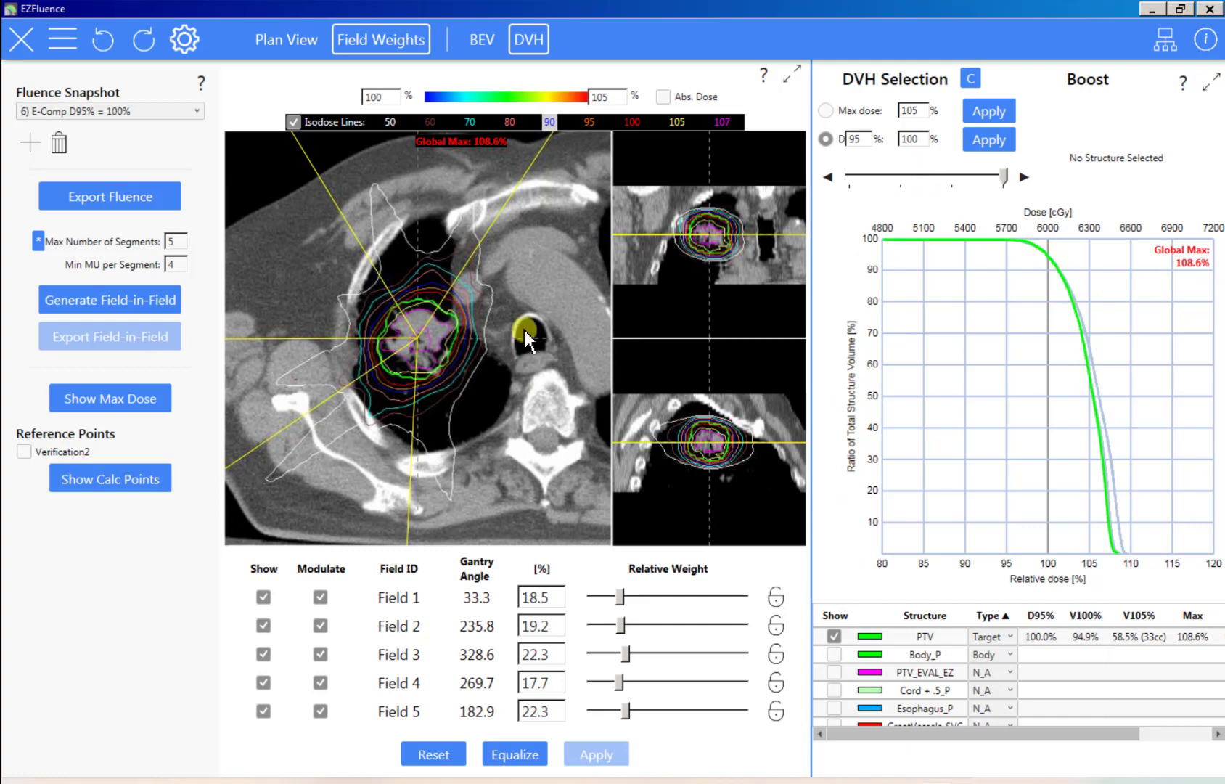
- Examine the isodose coverage of the PTV through the axial CT slices
scroll(399, 346, "down", 10)
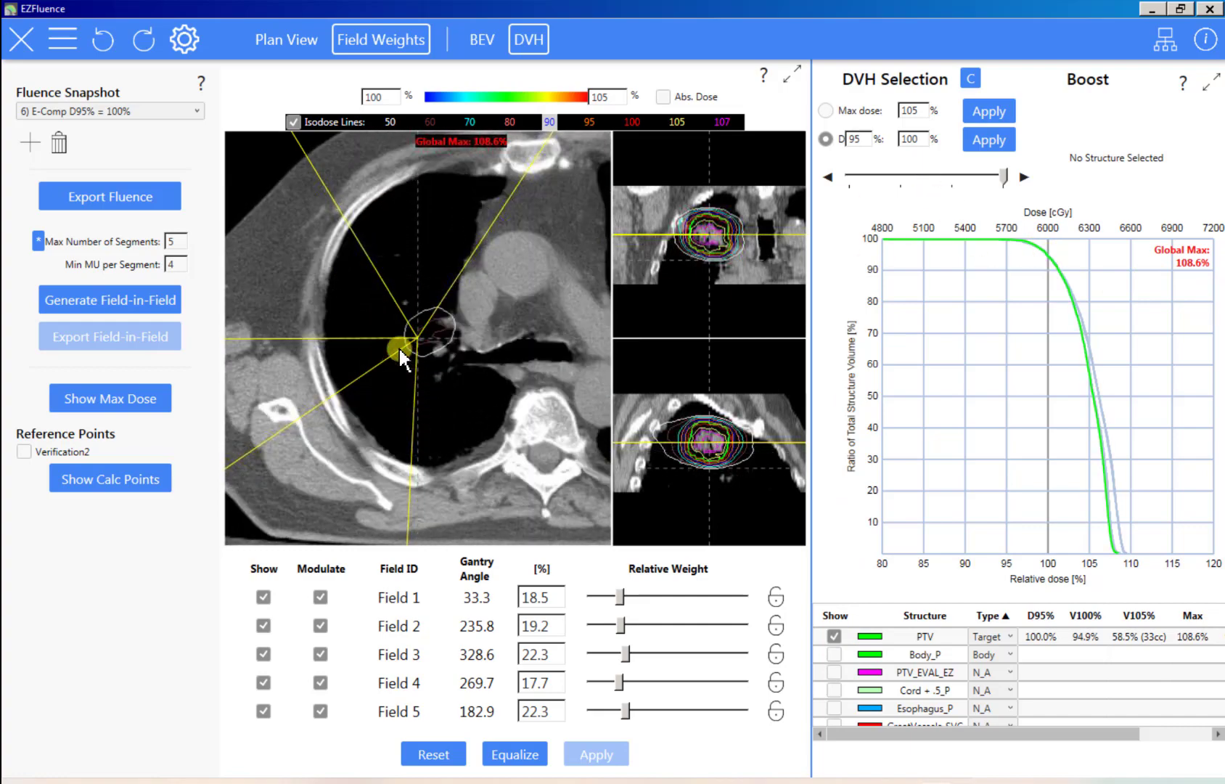
scroll(399, 347, "up", 15)
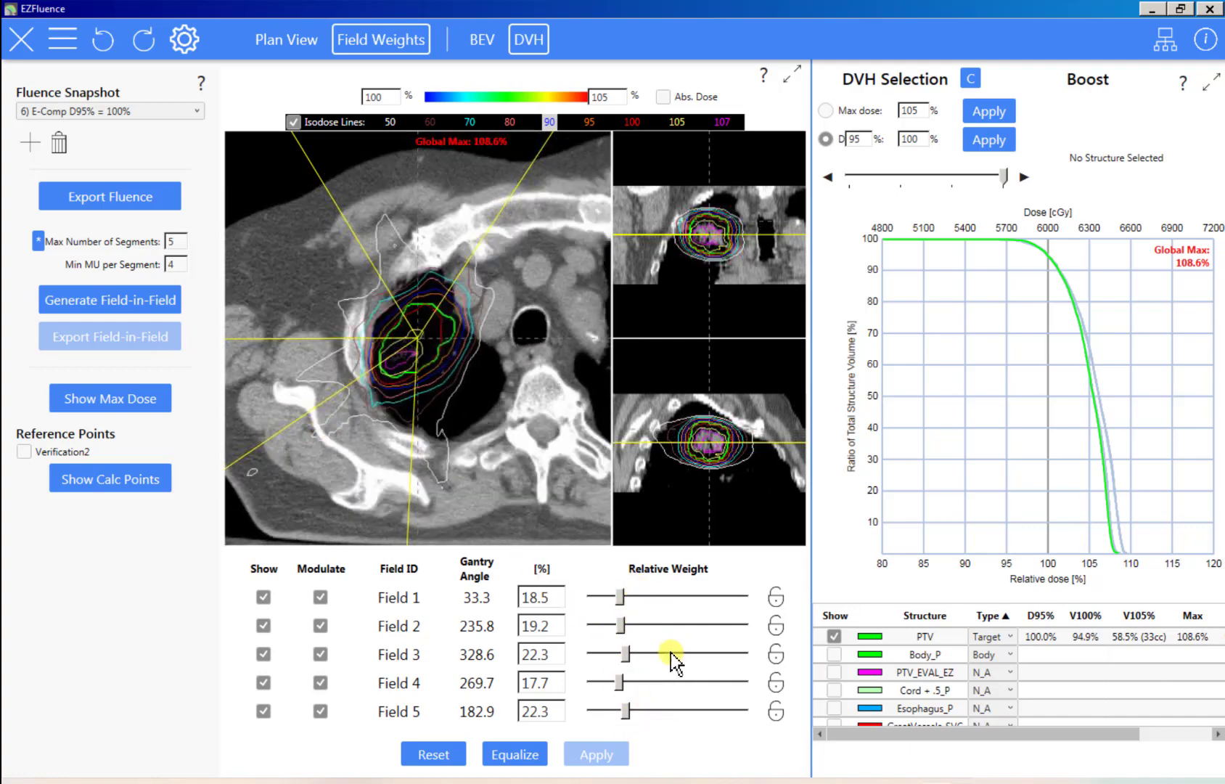
scroll(460, 358, "down", 8)
scroll(454, 343, "down", 3)
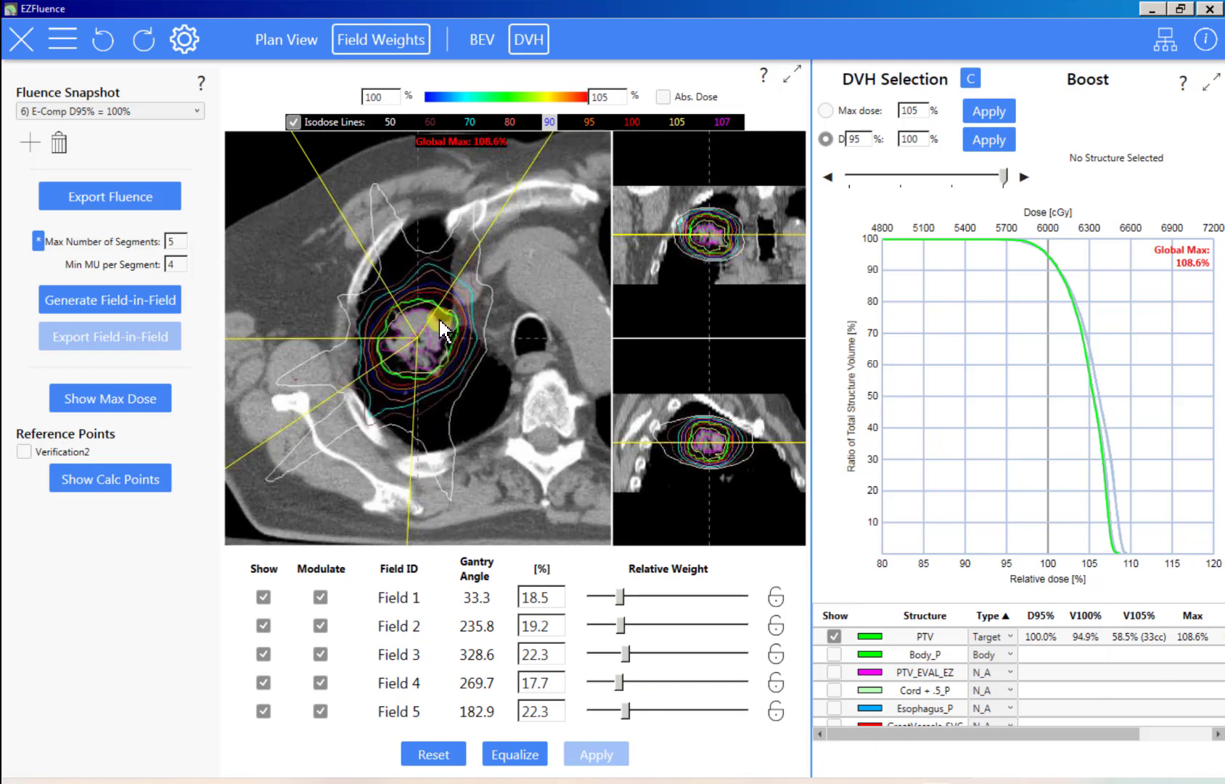
left_click_drag(484, 329, 491, 333)
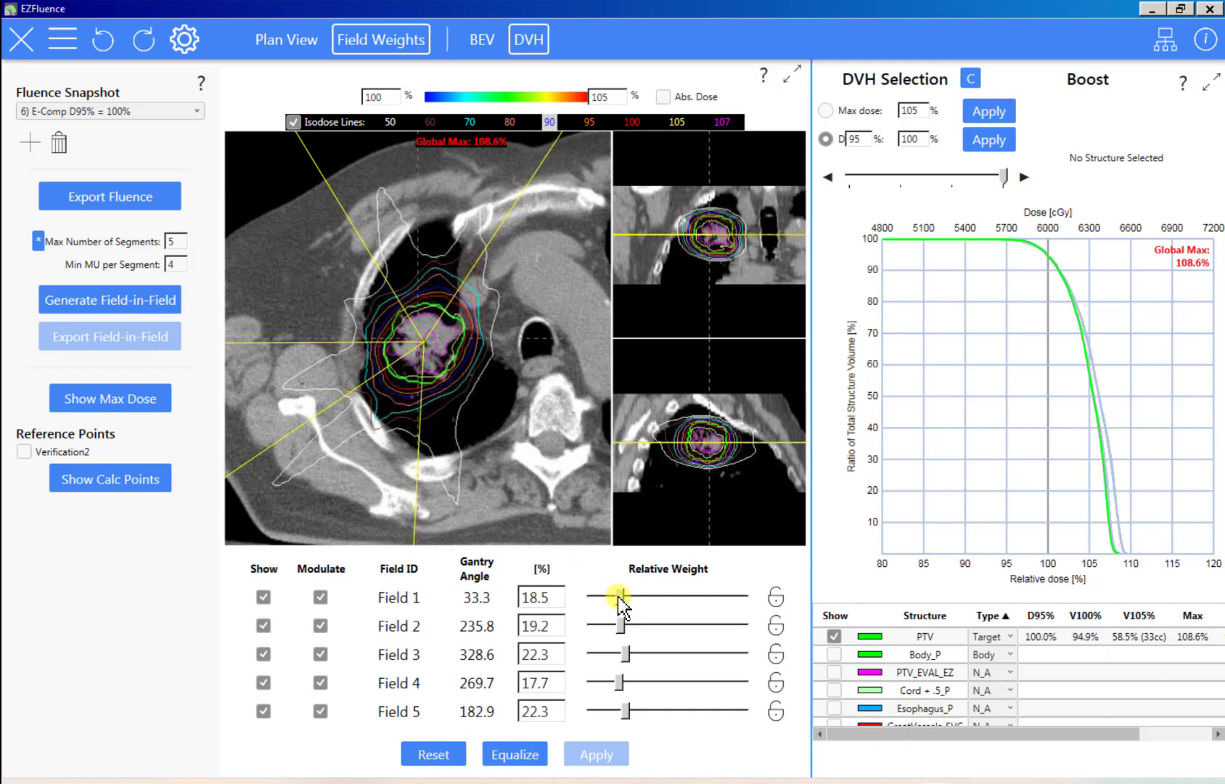
- Try a relative weight of 28.1% for Field 1 with the dose recalculated, and reset the field weights
left_click_drag(619, 597, 635, 598)
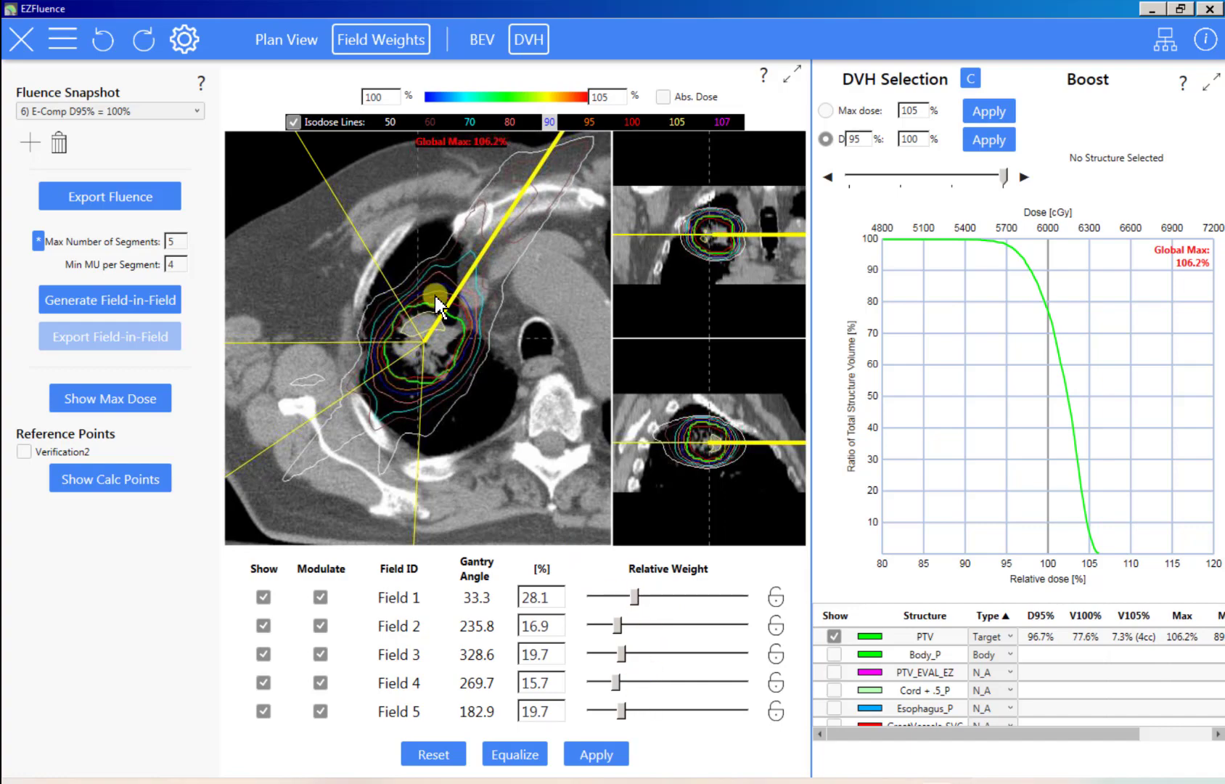
left_click(595, 754)
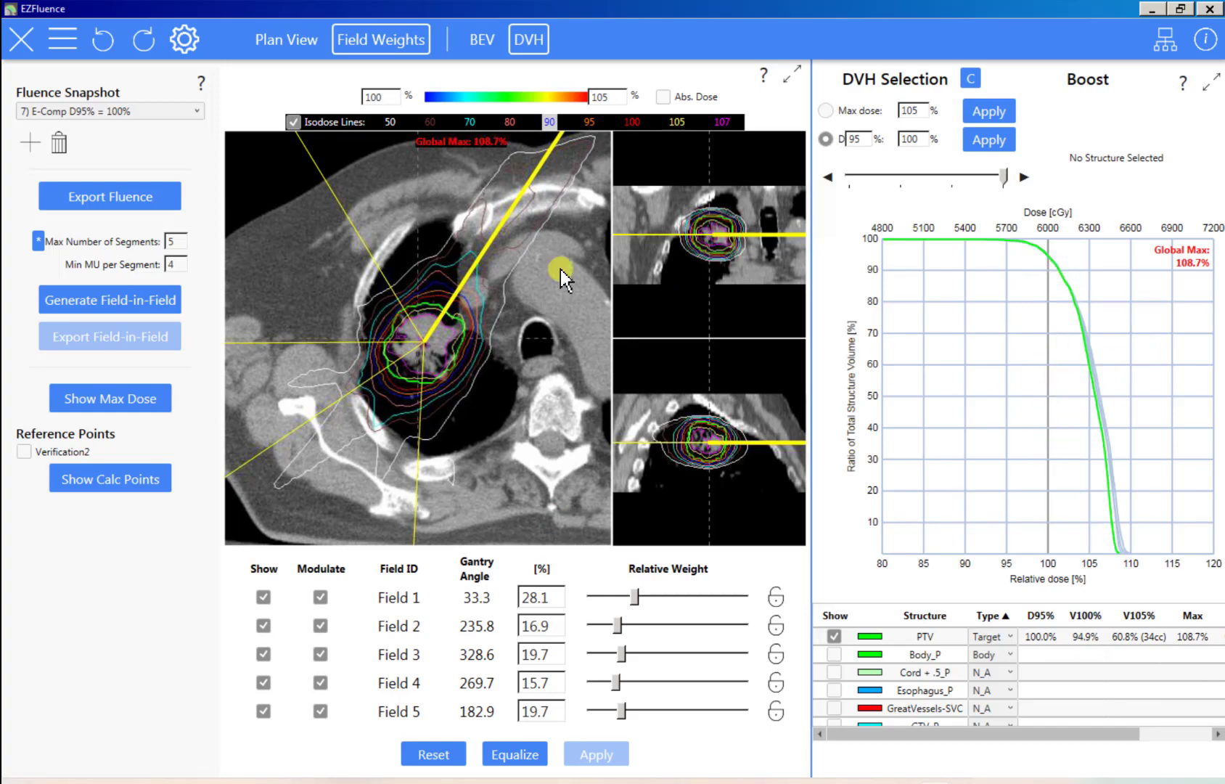
scroll(447, 370, "down", 5)
scroll(463, 254, "down", 3)
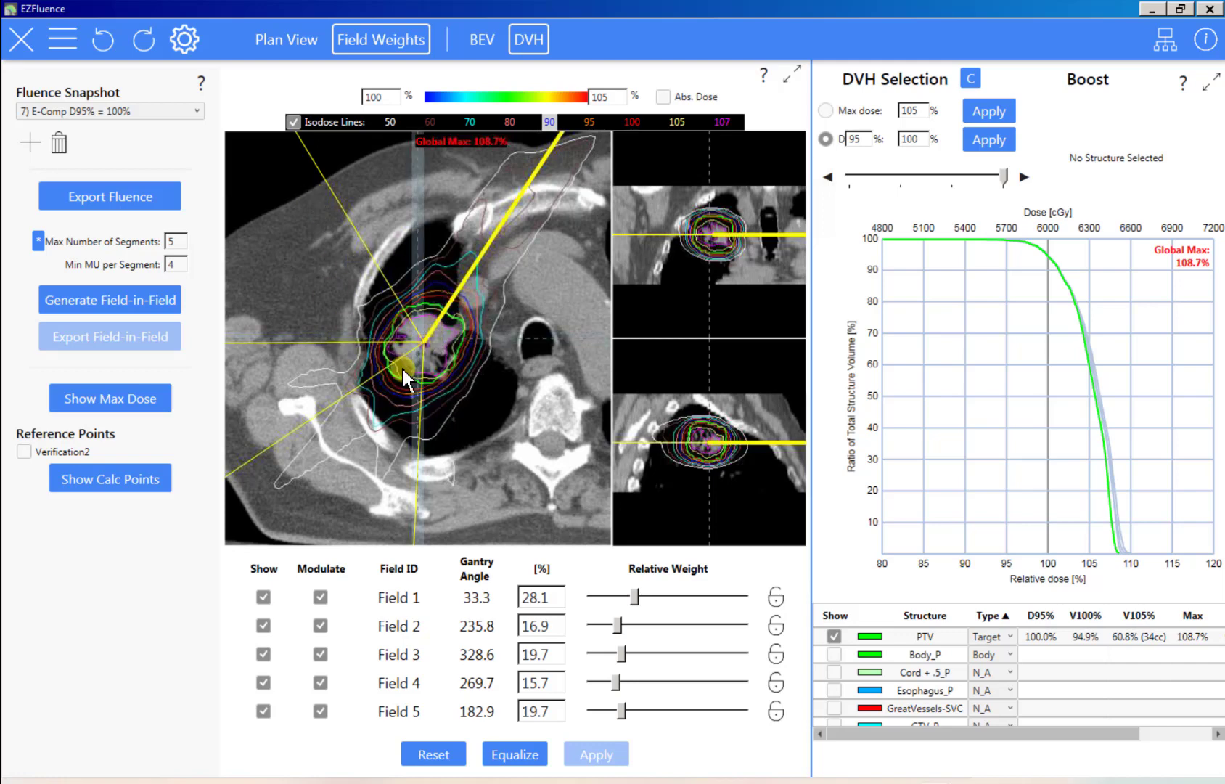
left_click(447, 756)
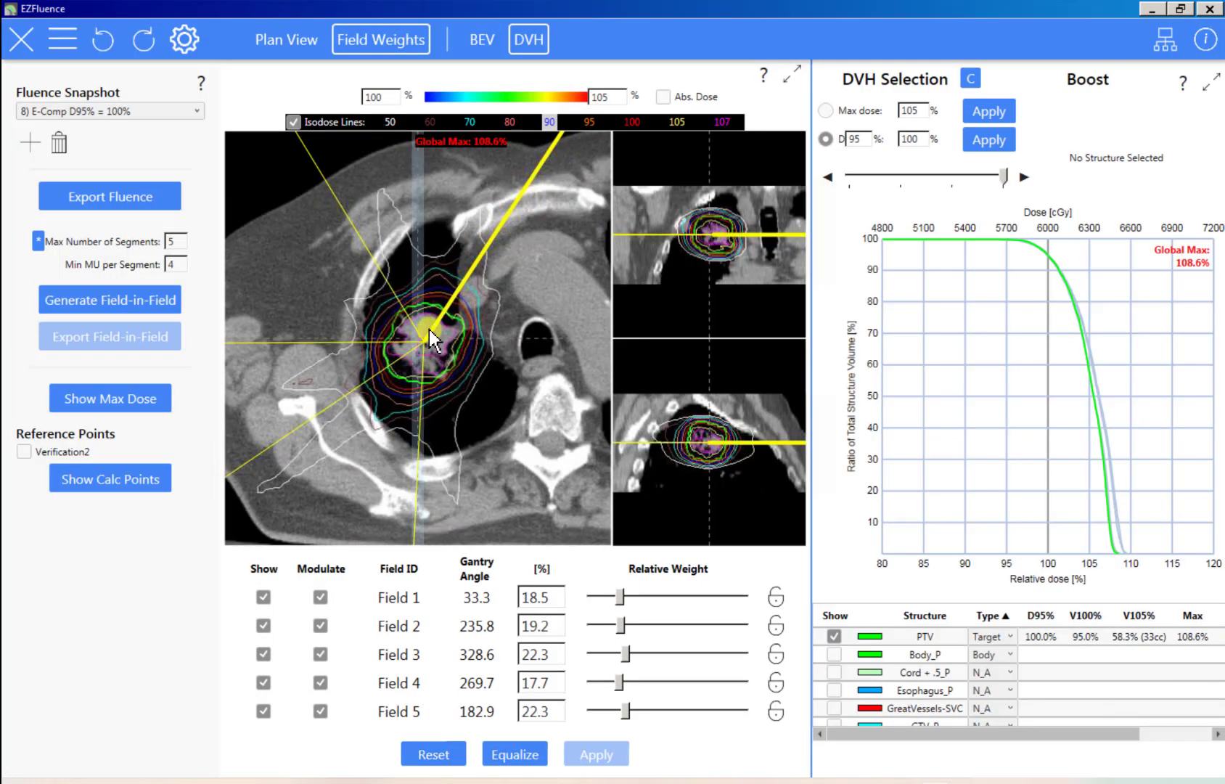
- Inspect the isodose lines around the PTV slice by slice with the reset field weights, and look over the structure list
scroll(430, 348, "down", 10)
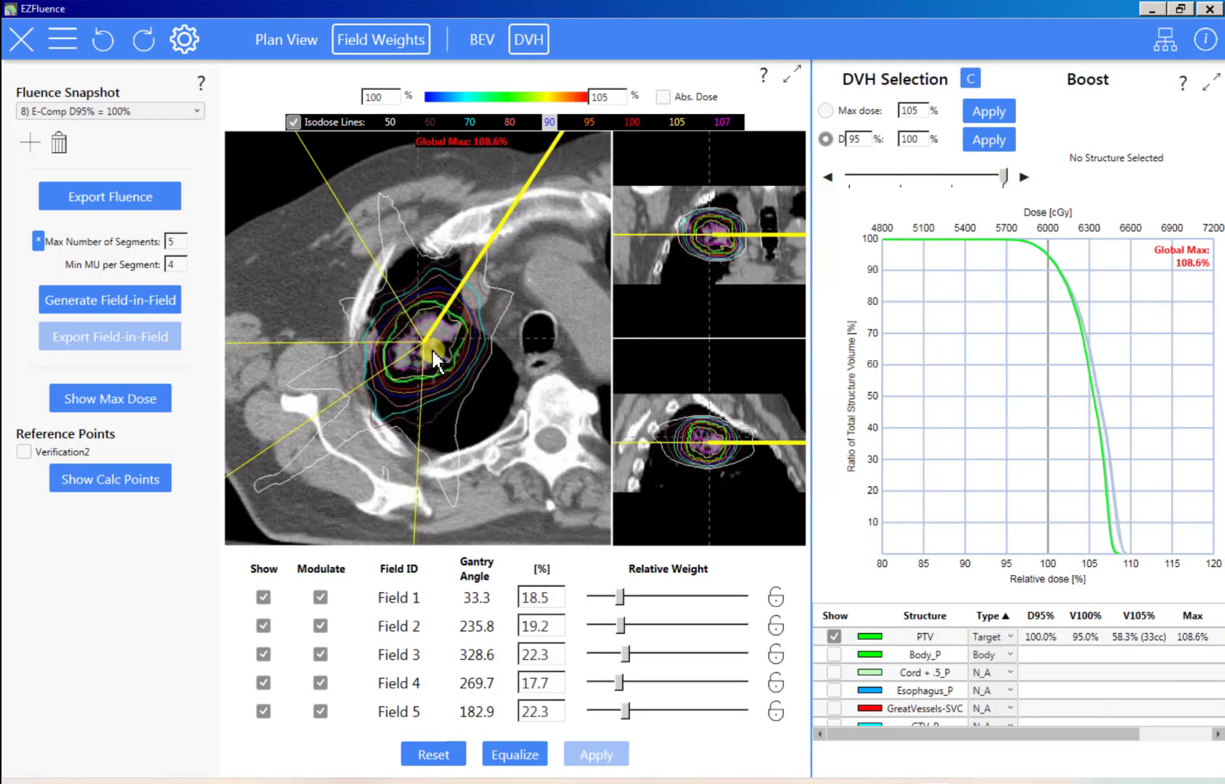
scroll(430, 348, "up", 8)
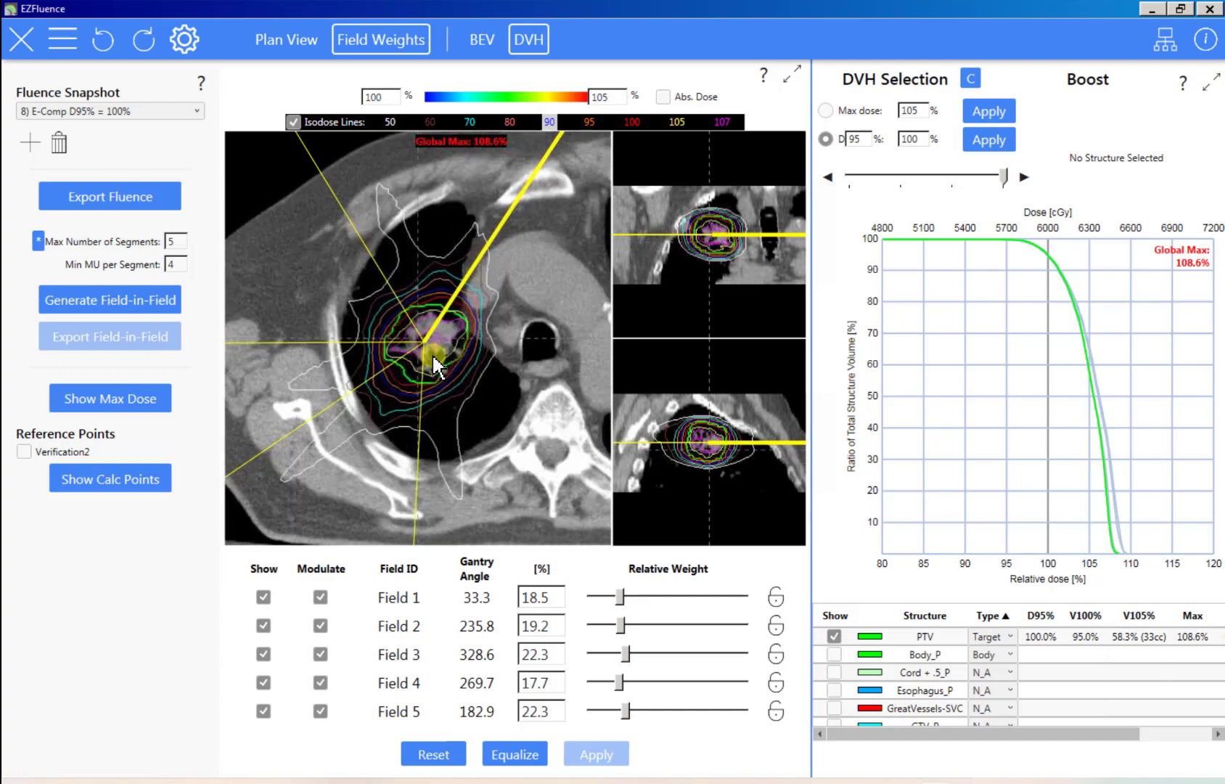
scroll(432, 360, "up", 6)
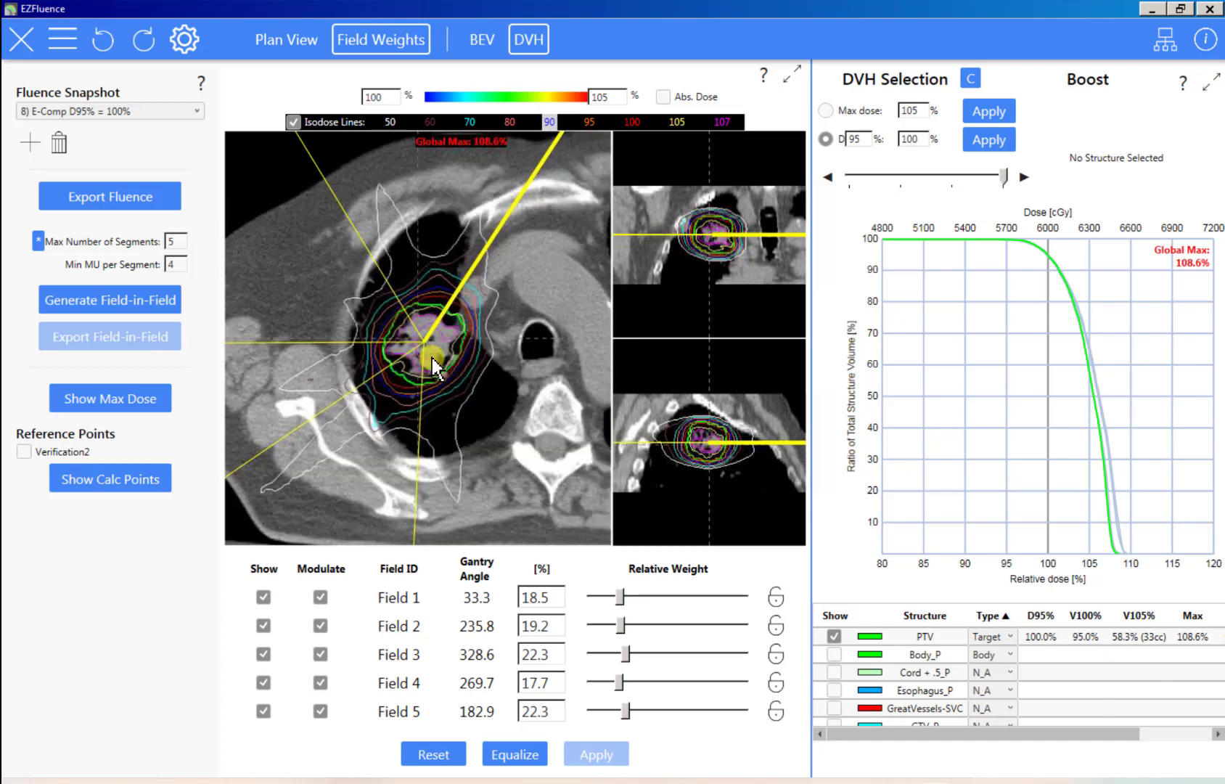
scroll(431, 358, "up", 4)
scroll(432, 357, "down", 4)
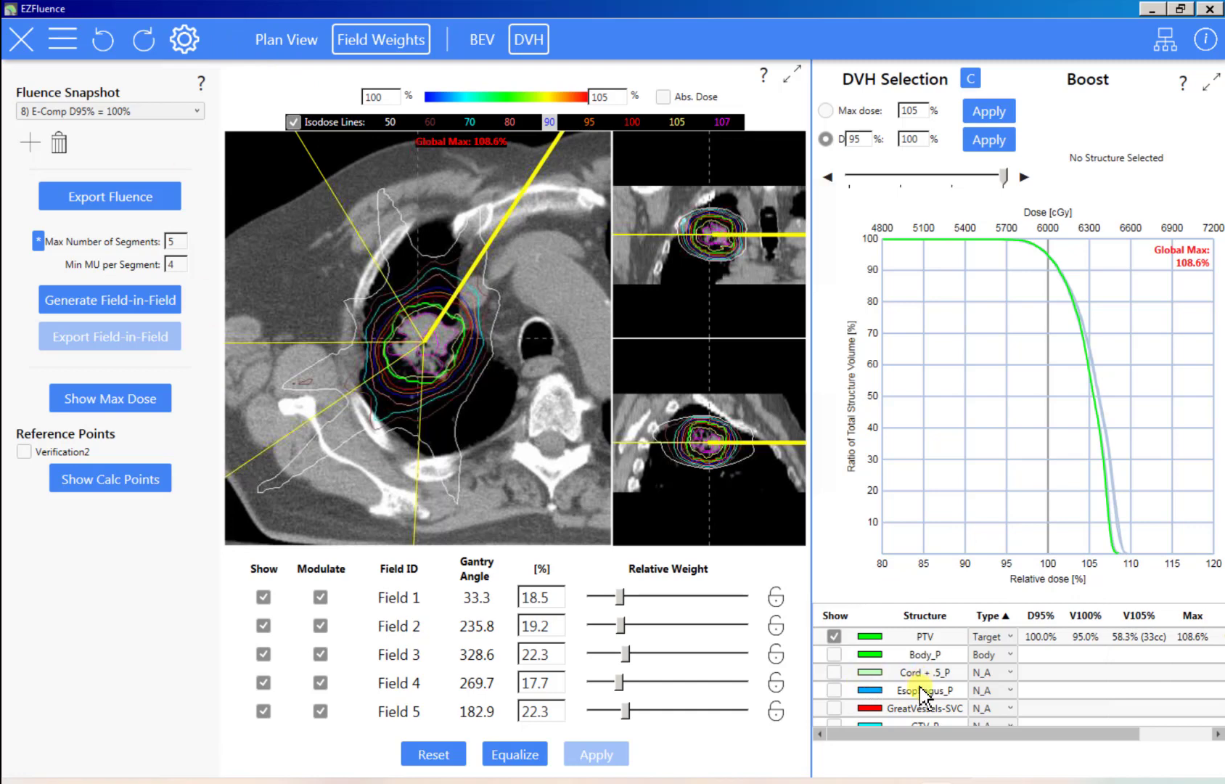
scroll(923, 694, "down", 1)
scroll(924, 694, "up", 1)
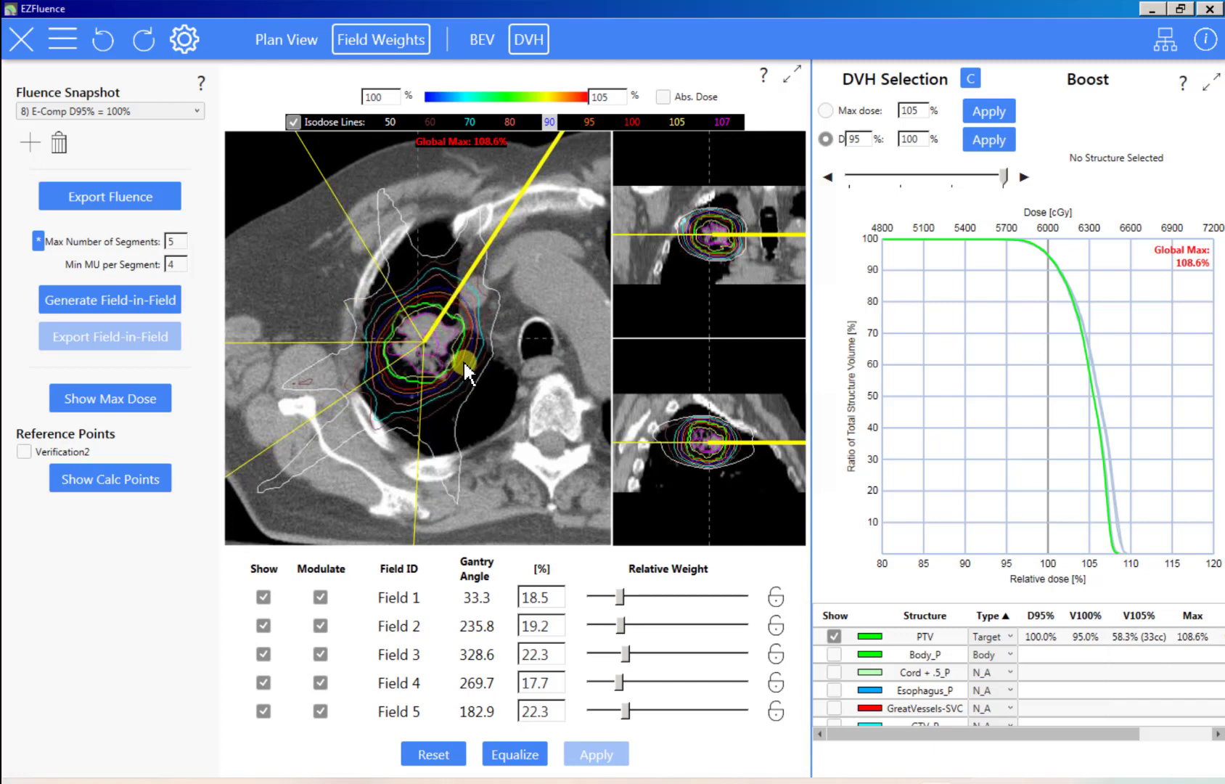
scroll(464, 365, "down", 3)
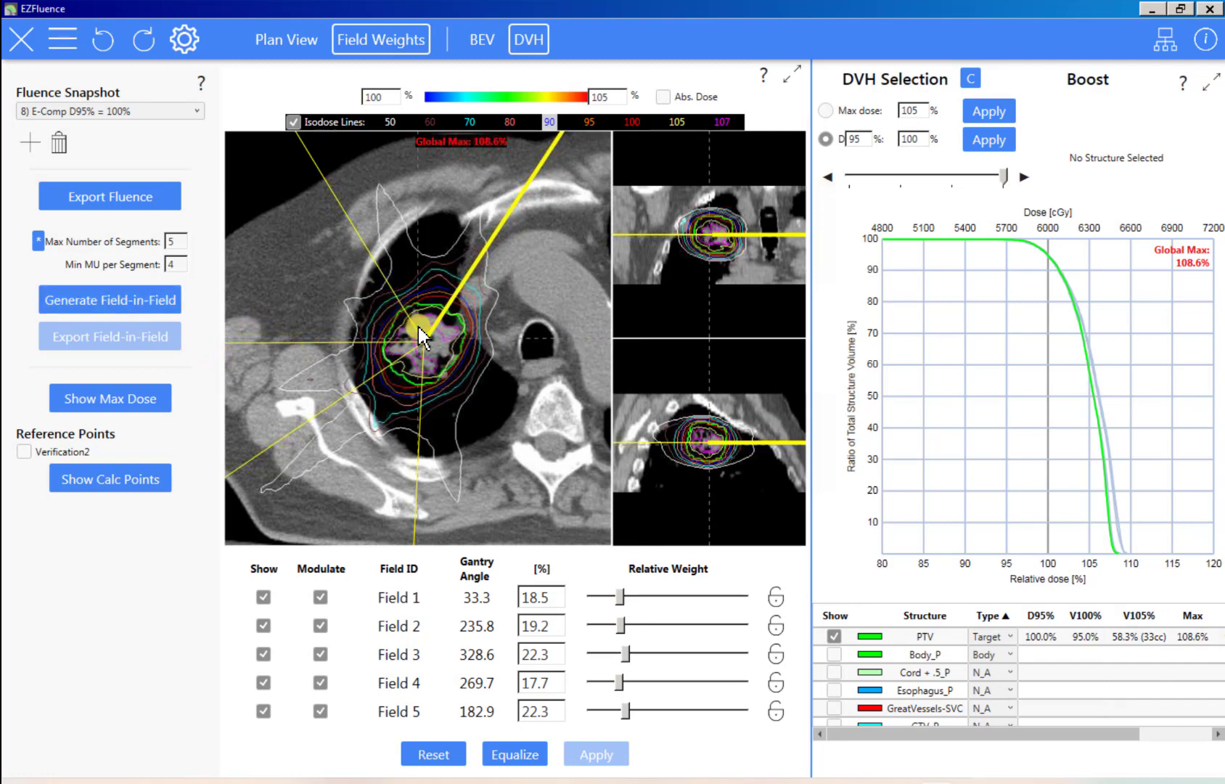
- Export the electronic compensation fluence of the D95% = 100% snapshot
left_click(76, 298)
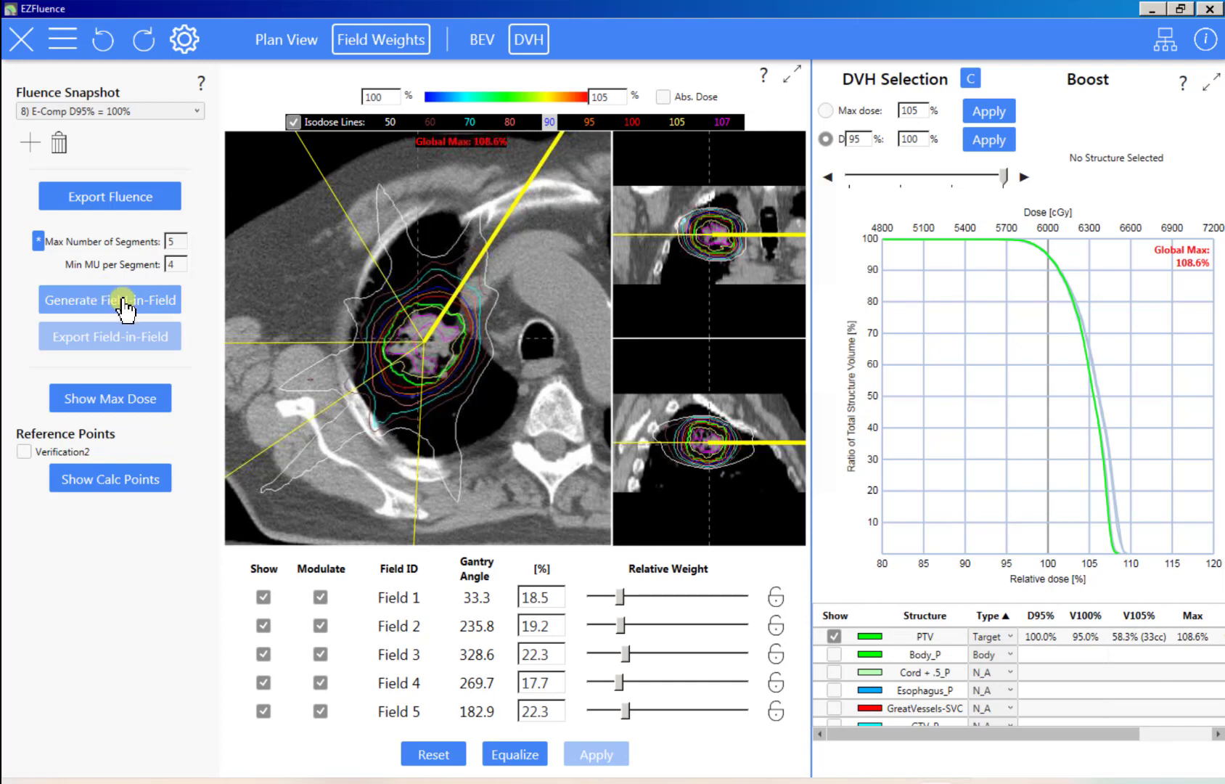
left_click(102, 207)
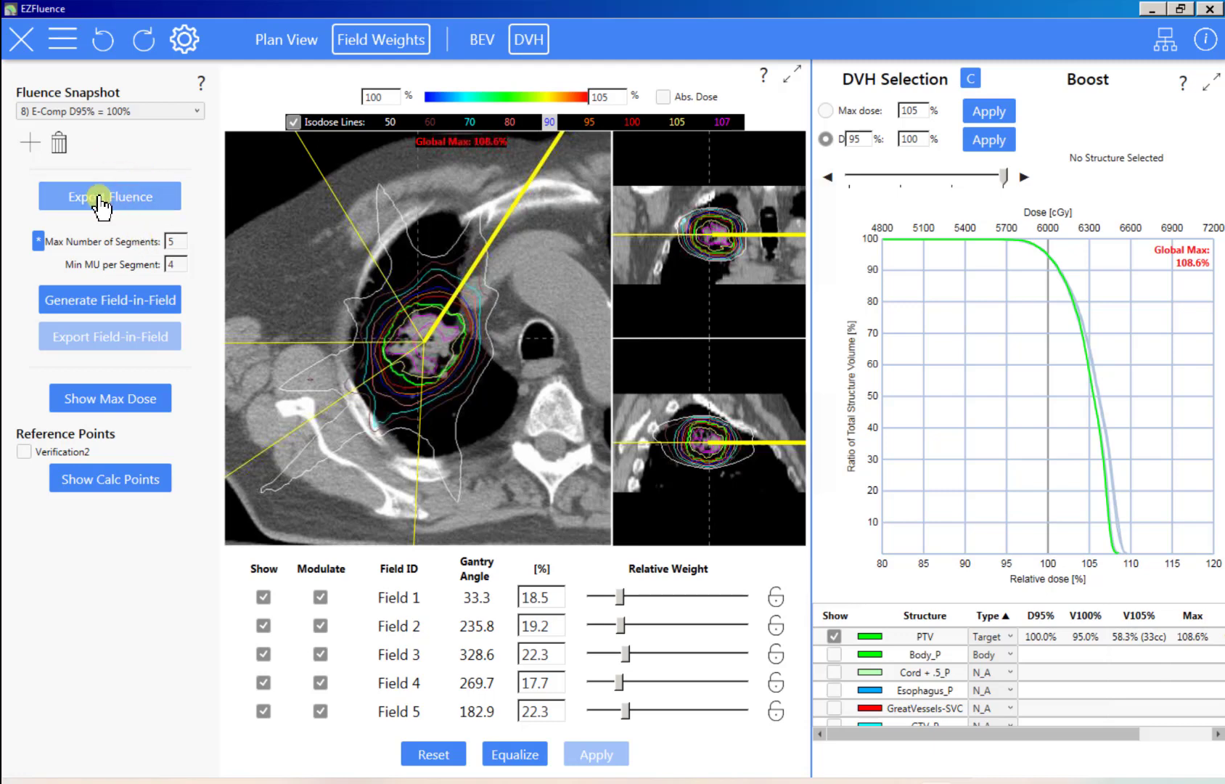
left_click(102, 207)
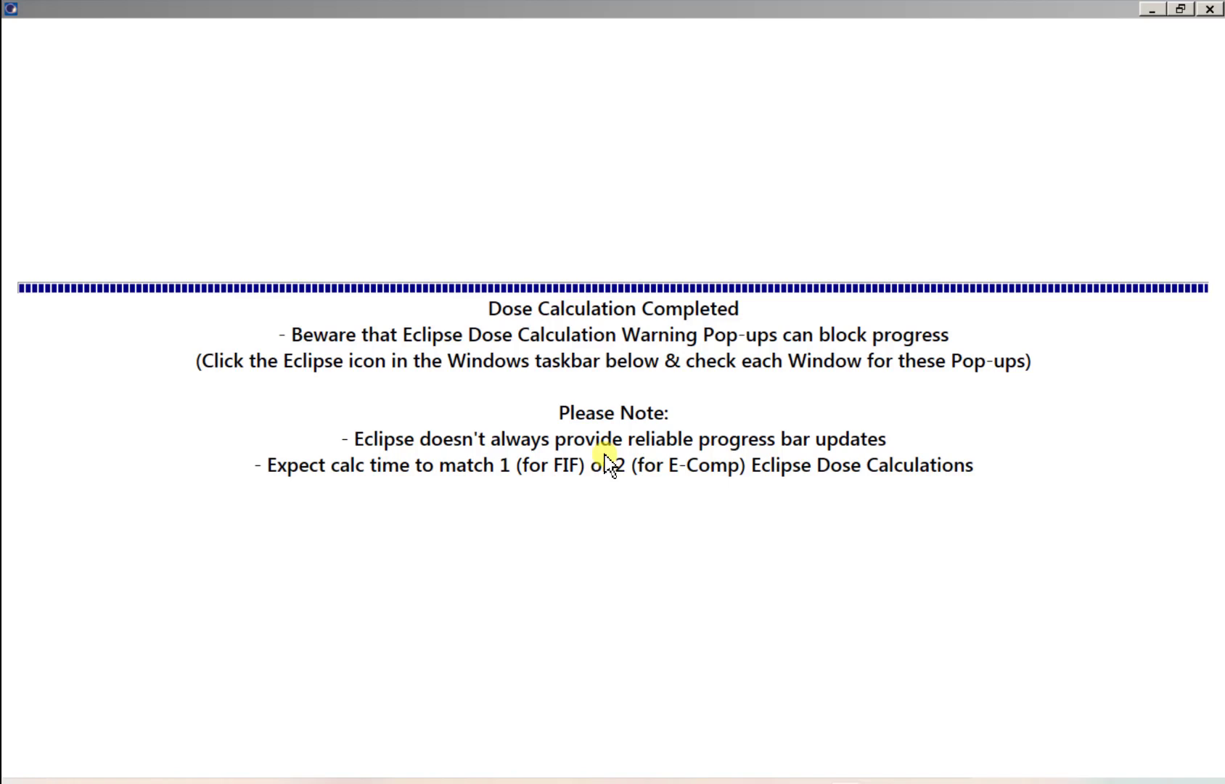
- Switch from the dose calculation progress window to the Eclipse External Beam Planning window with the exported plan Plan2EZ0
mouse_move(846, 780)
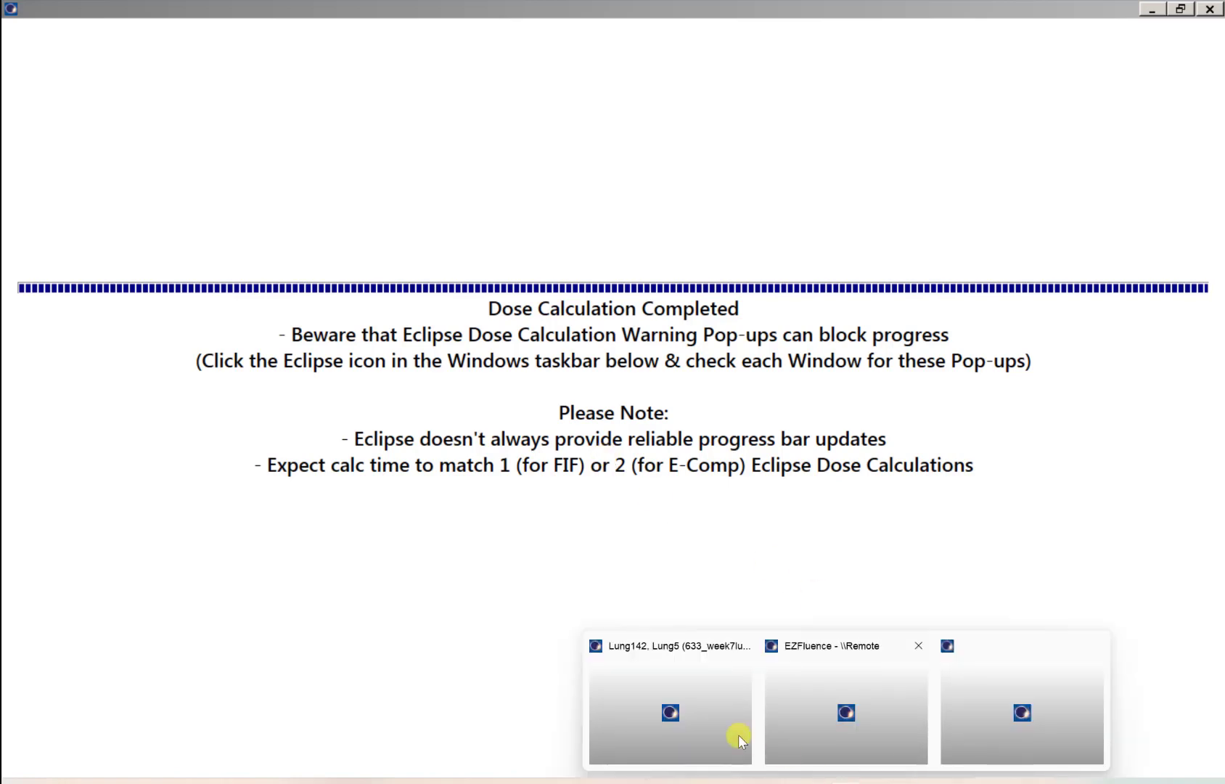
left_click(703, 715)
left_click(839, 714)
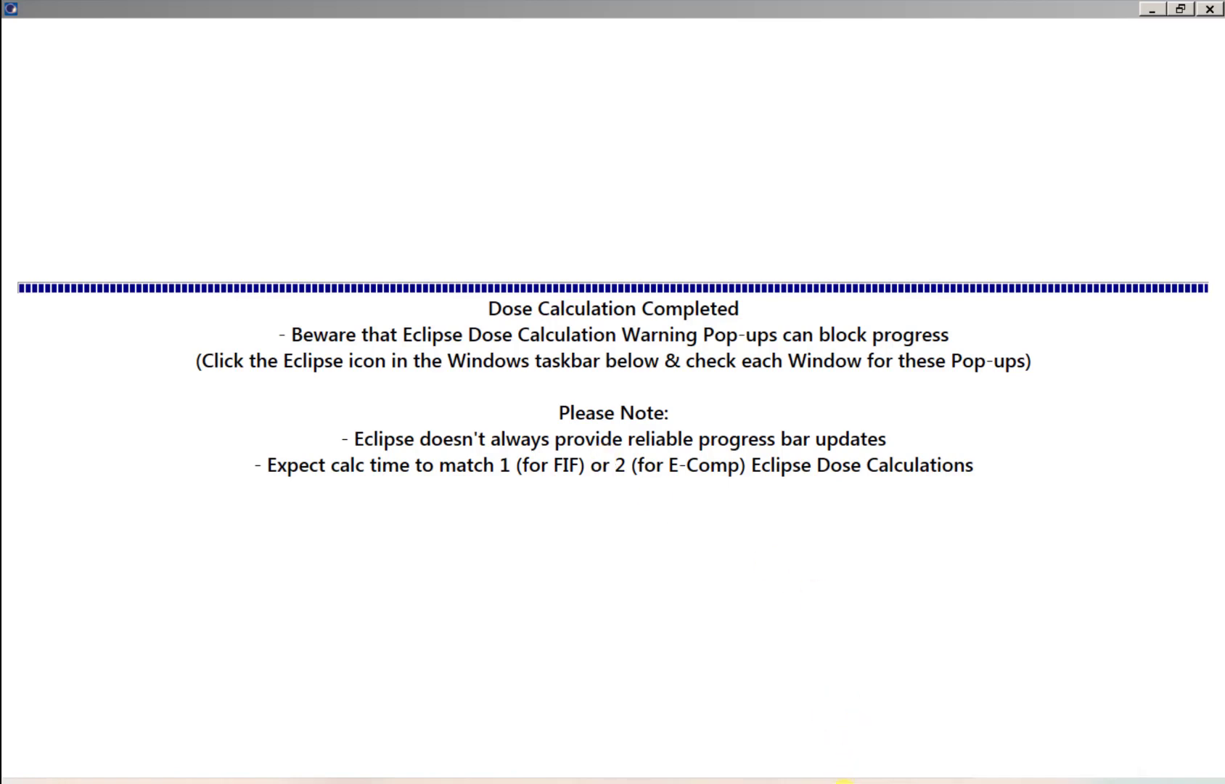
left_click(993, 702)
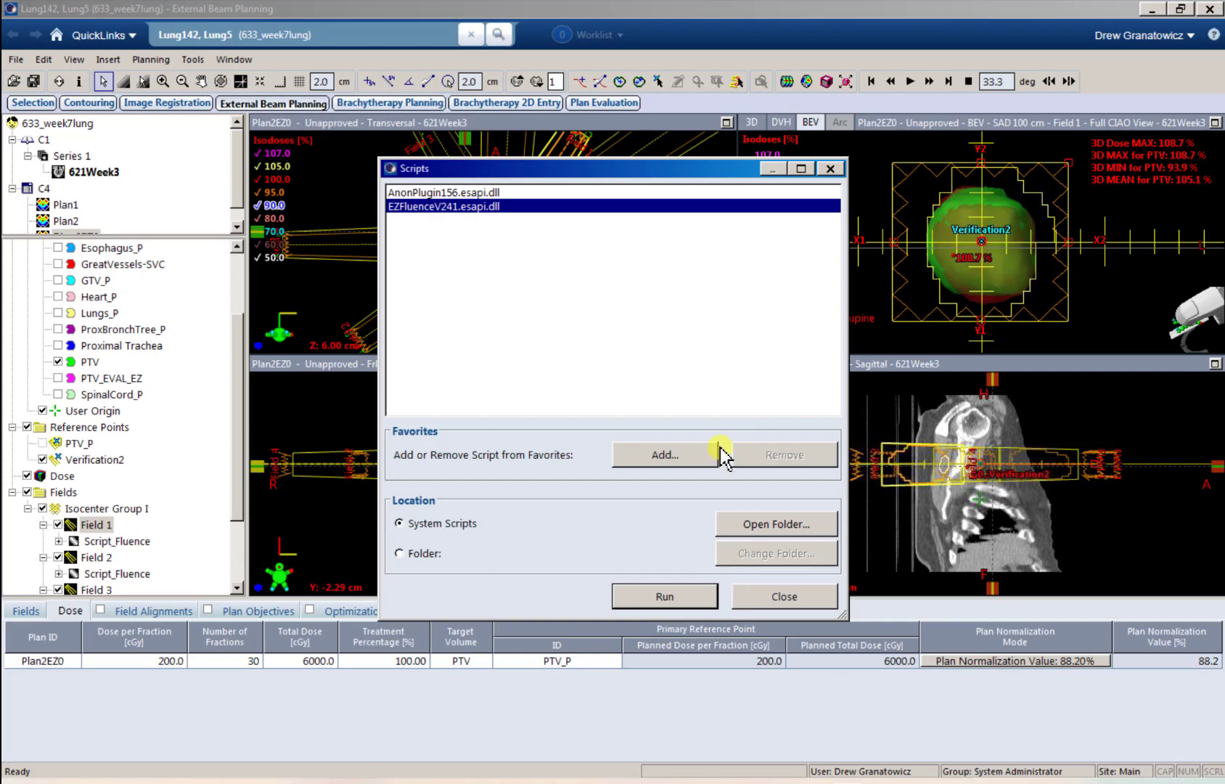
- Close the script list and inspect the dose at the Verification2 reference point and the isodose lines around the PTV
left_click(783, 595)
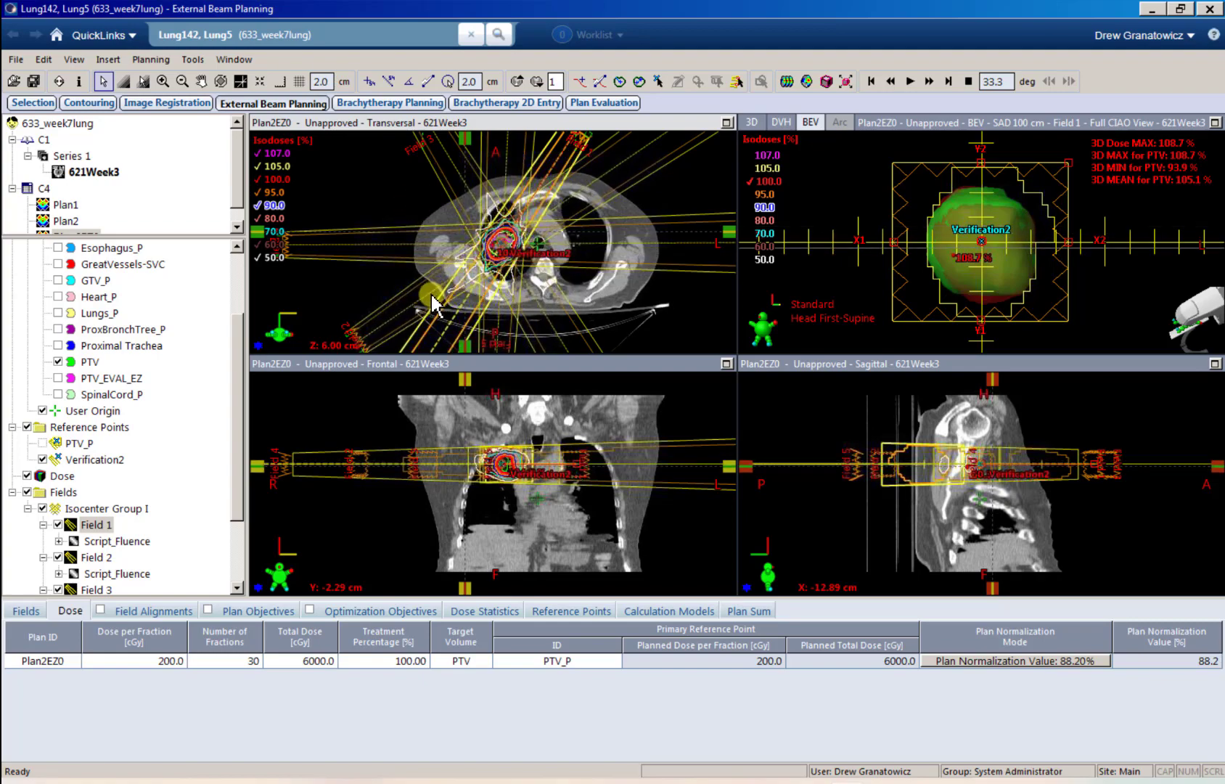
left_click(98, 460)
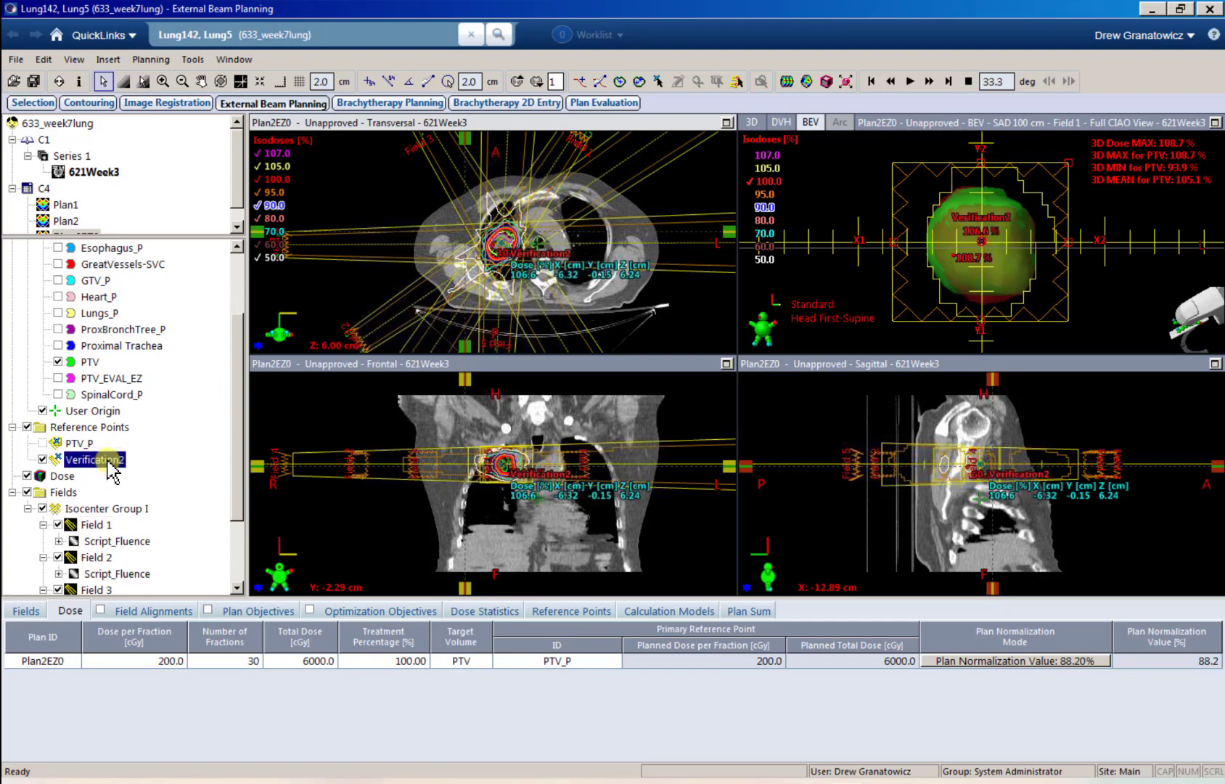
left_click(501, 253)
scroll(502, 255, "up", 6)
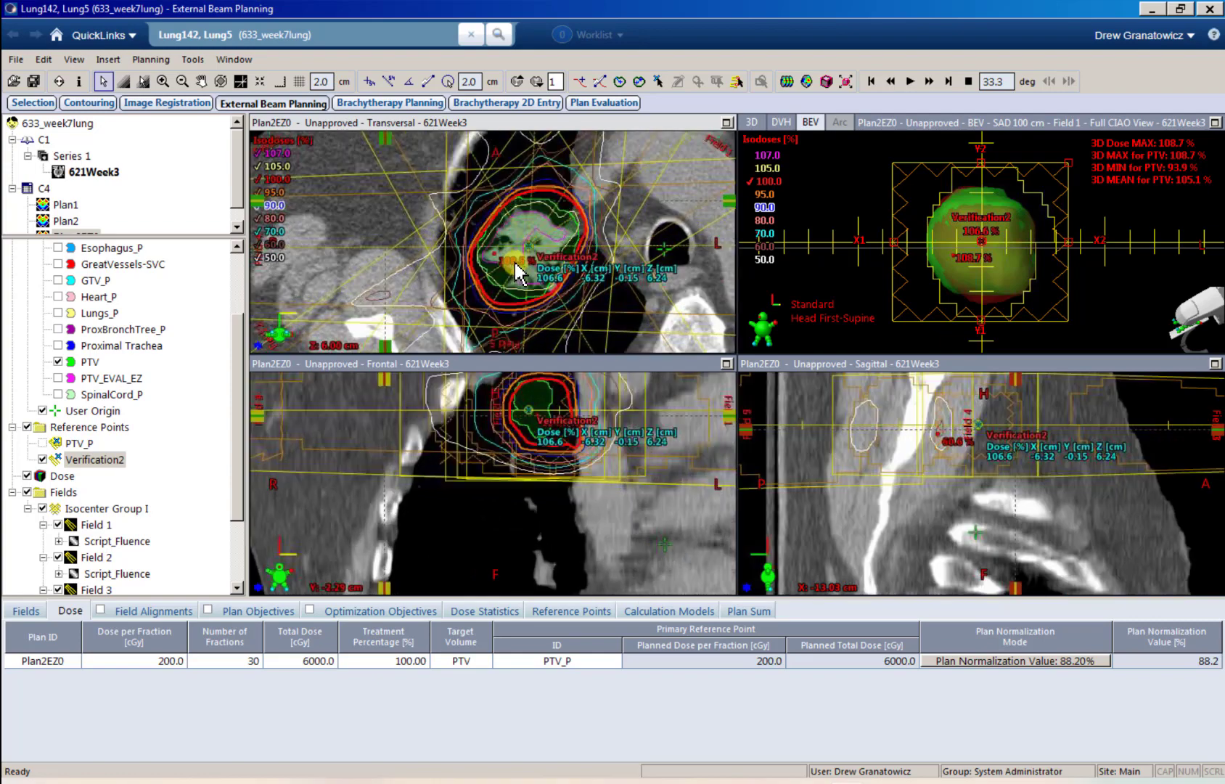
scroll(538, 276, "down", 2)
scroll(539, 279, "down", 6)
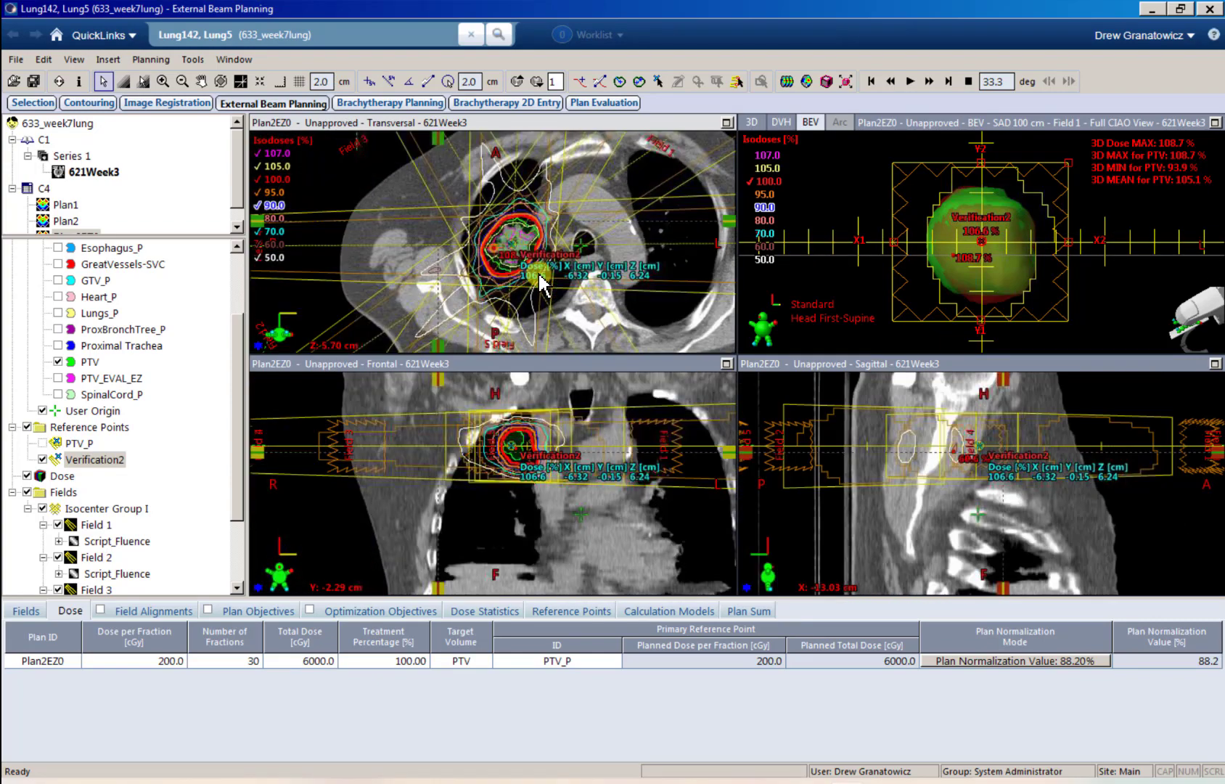
- Inspect the Script_Fluence of Fields 1, 2 and 3 in the beam's eye view, including the MLC of Field 1
left_click(110, 541)
scroll(112, 550, "down", 2)
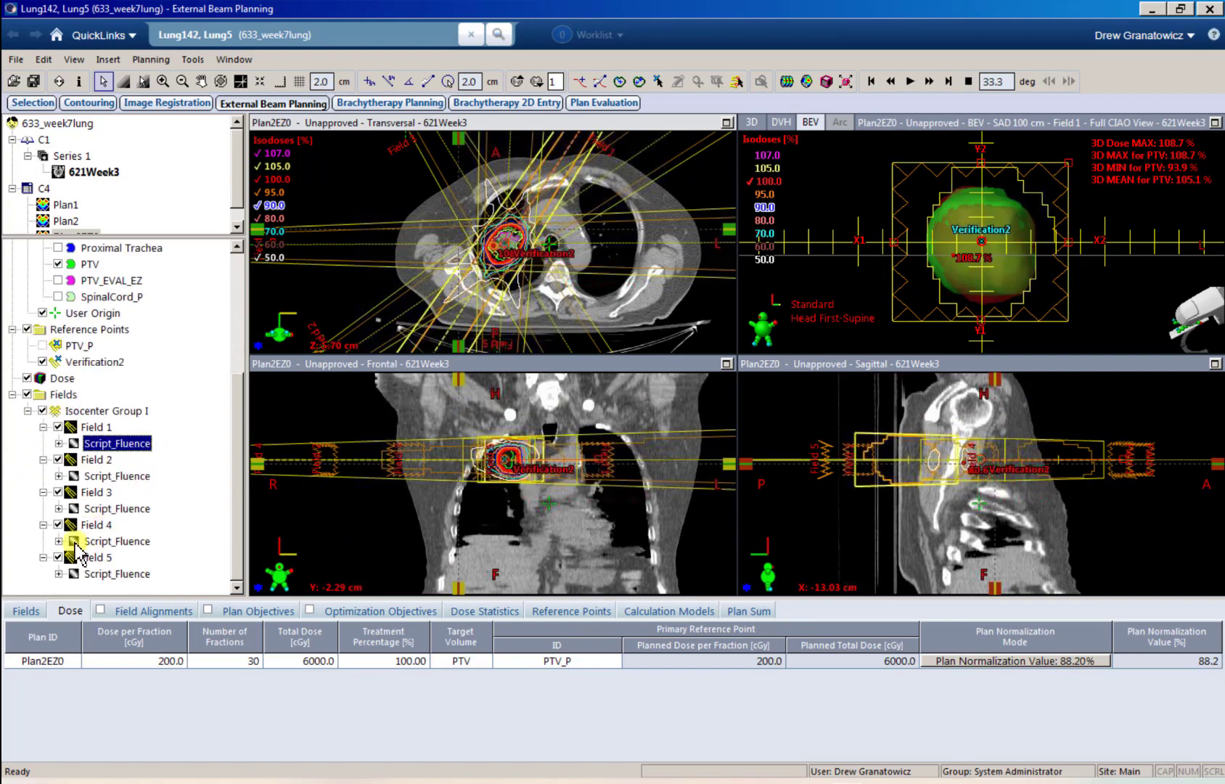
left_click(58, 442)
left_click(102, 459)
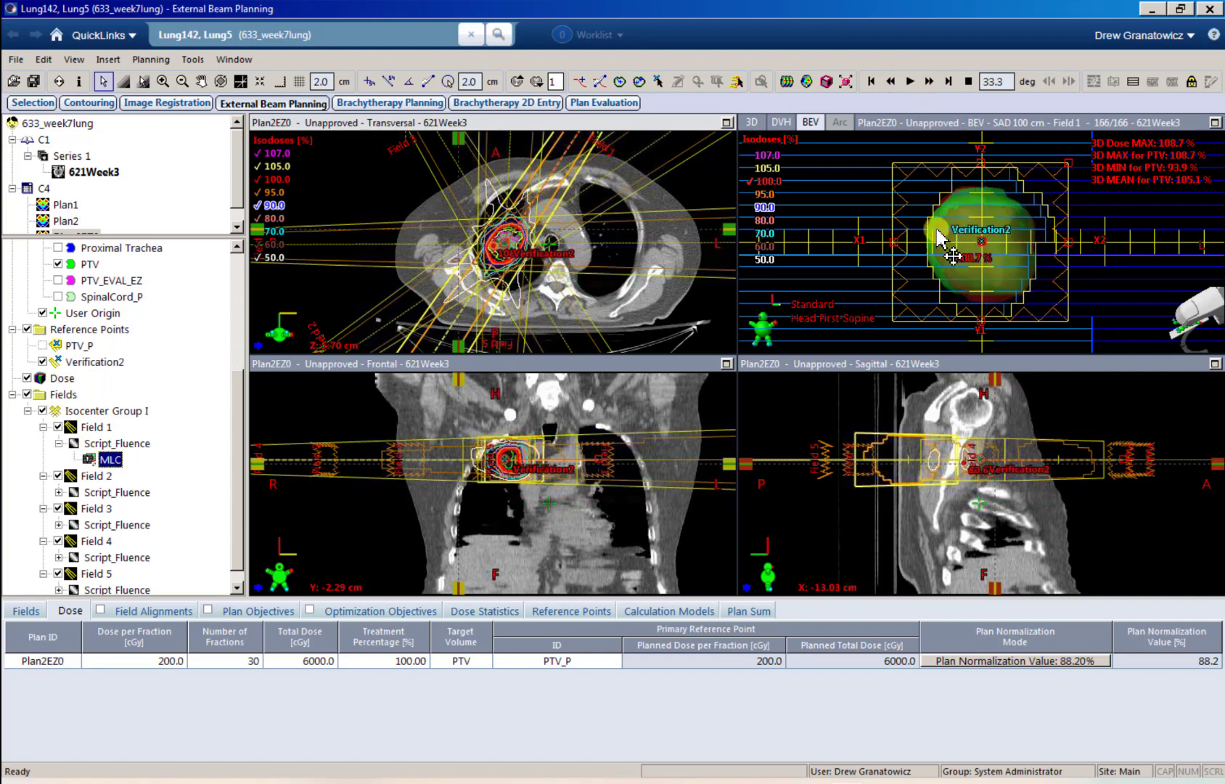
left_click(109, 443)
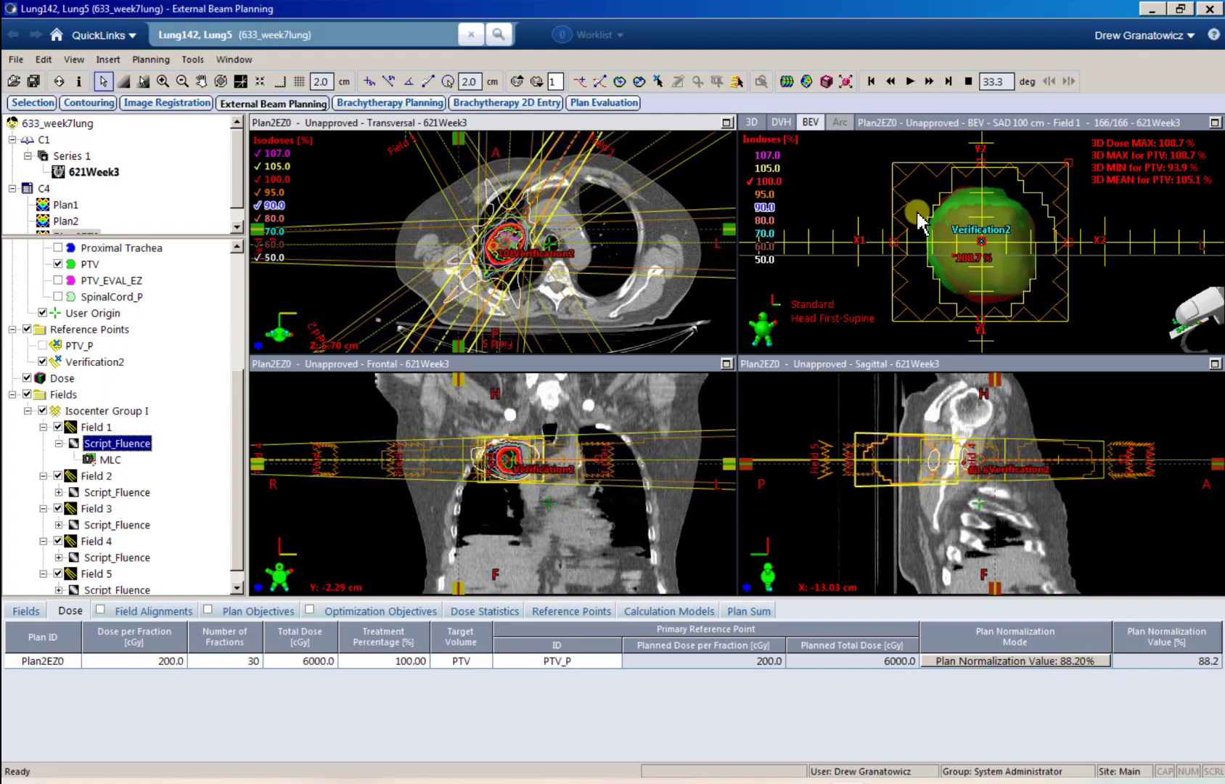
left_click(96, 493)
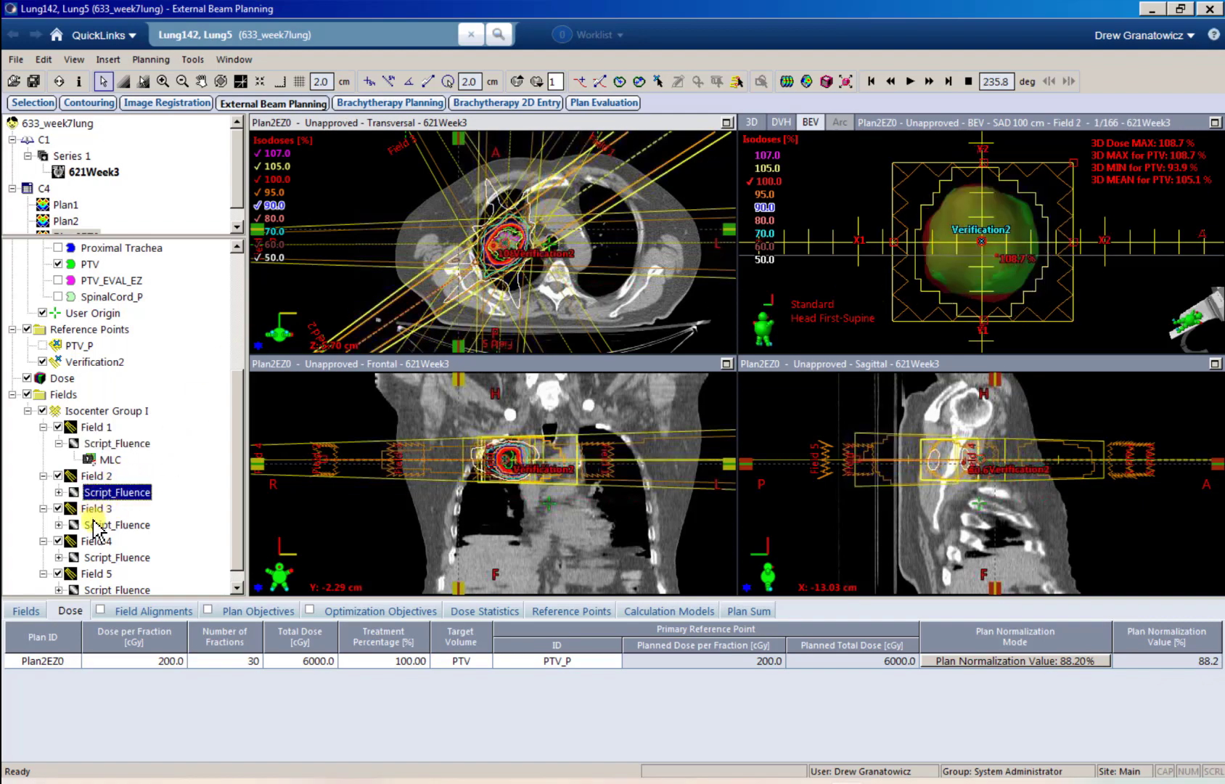
left_click(94, 524)
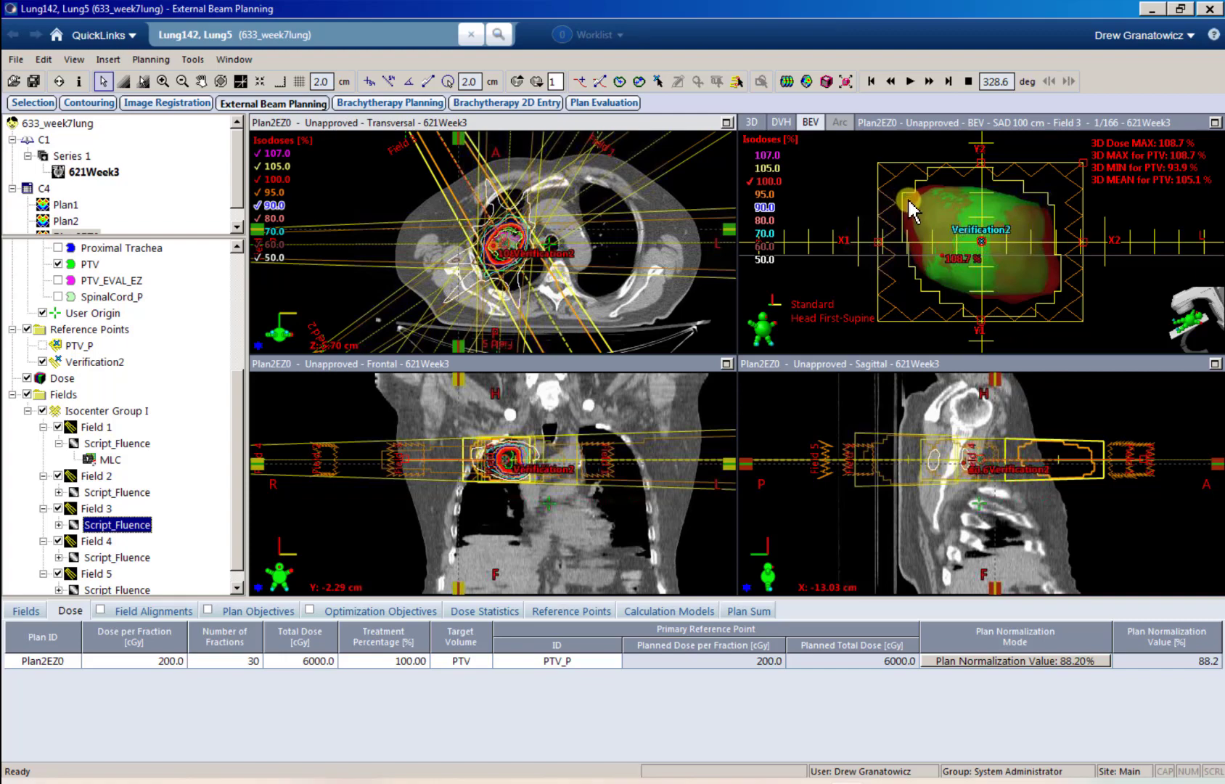
- Show the dose volume histogram of Plan2EZ0 with curves for Heart_P, Lungs_P, Esophagus_P, Cord + .5_P and PTV
left_click_drag(494, 269, 500, 251)
right_click(839, 197)
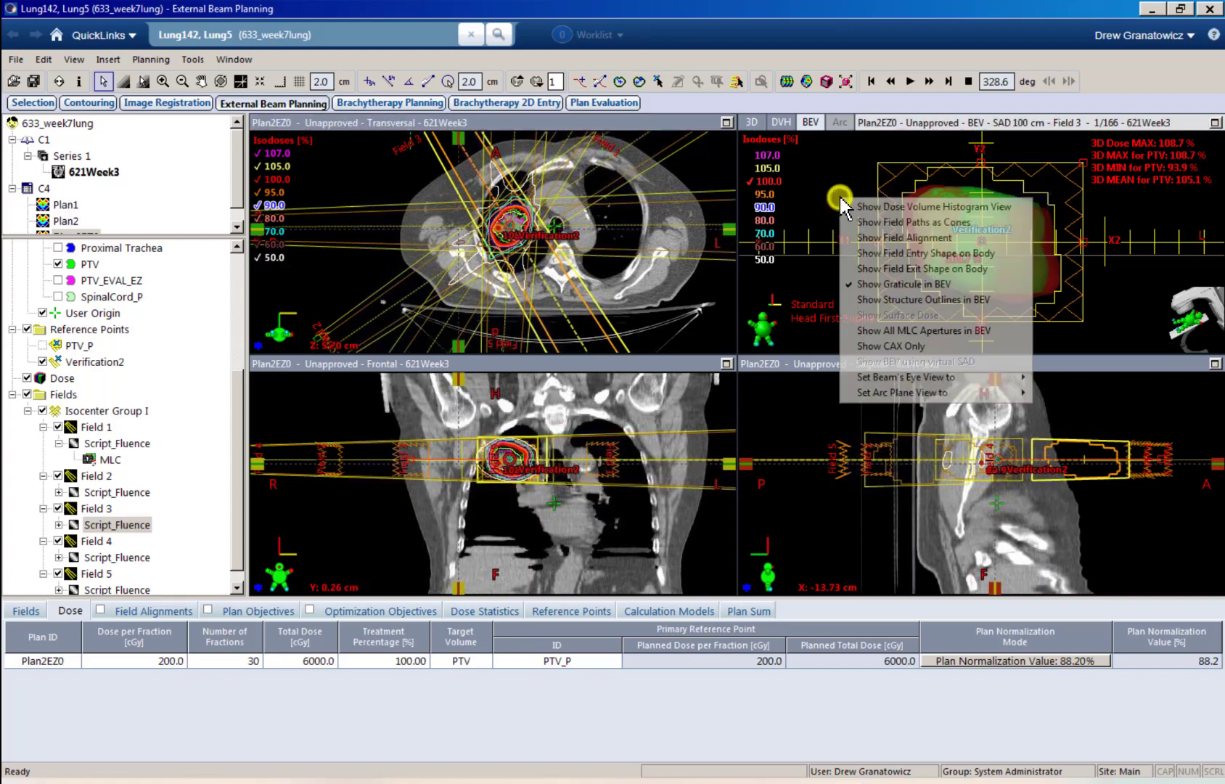
left_click(859, 208)
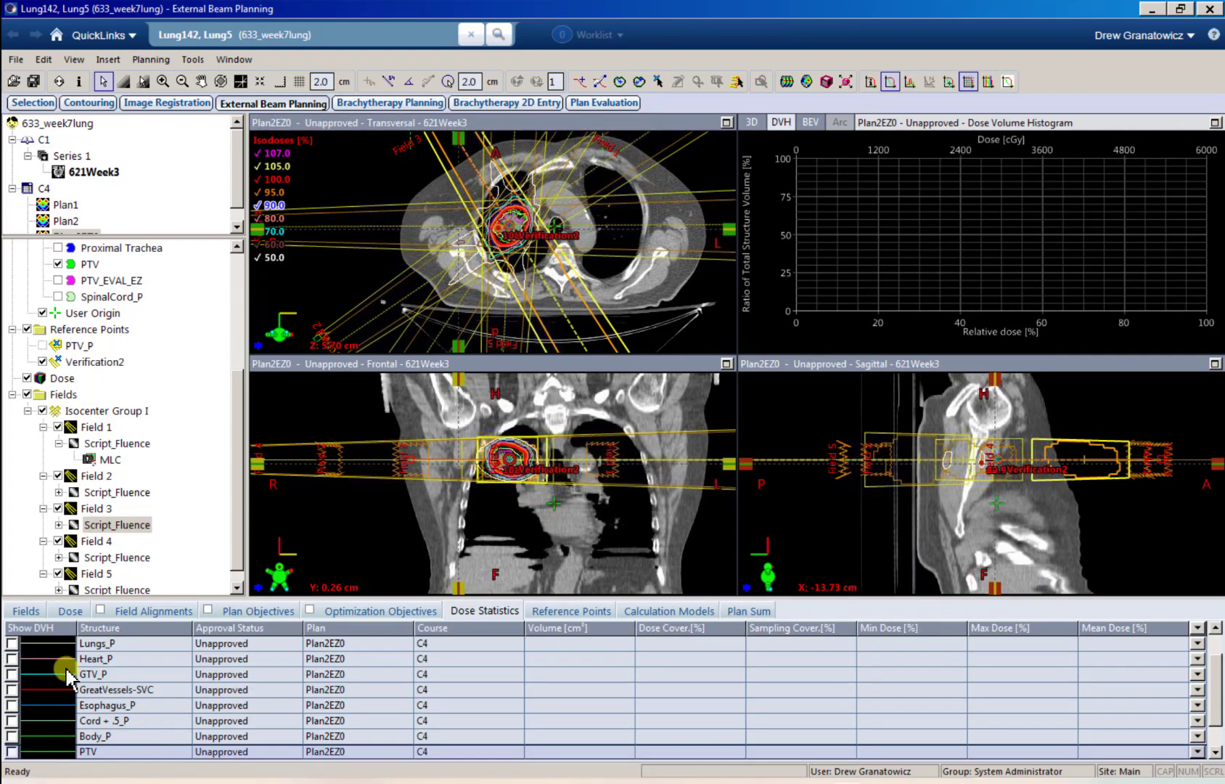
left_click(12, 658)
left_click(12, 643)
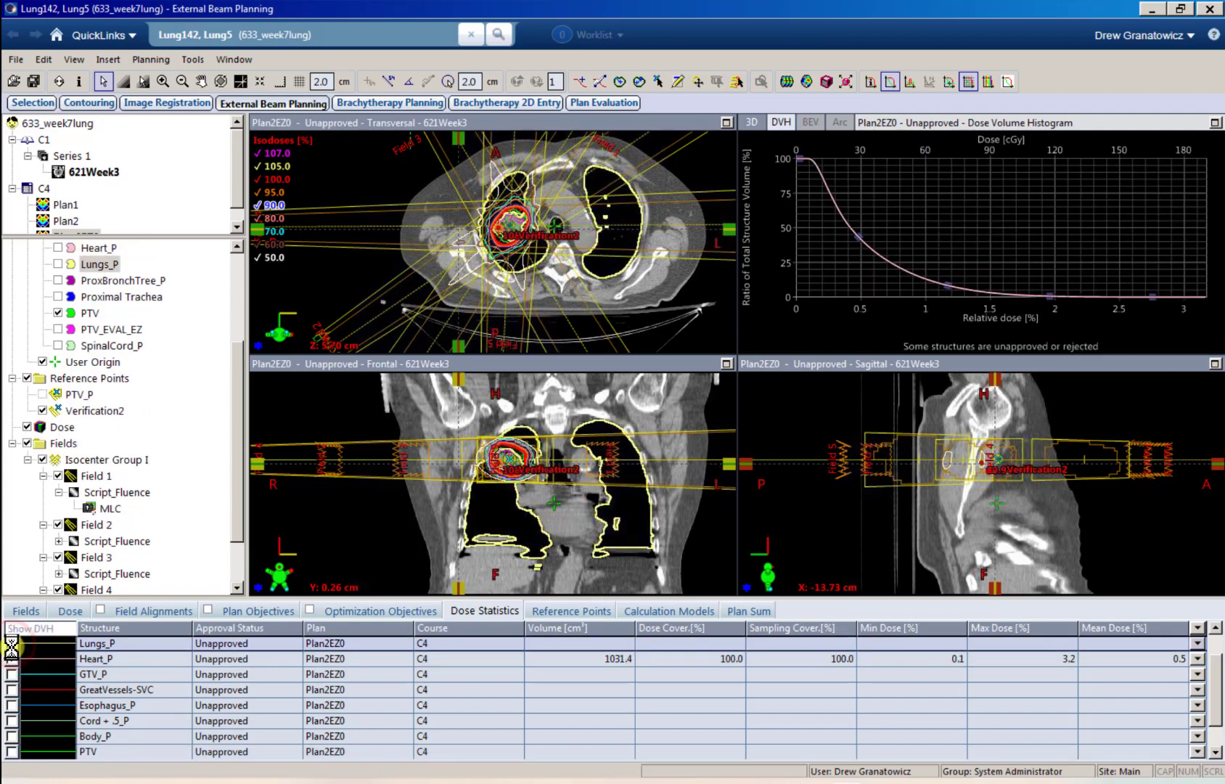
left_click(12, 705)
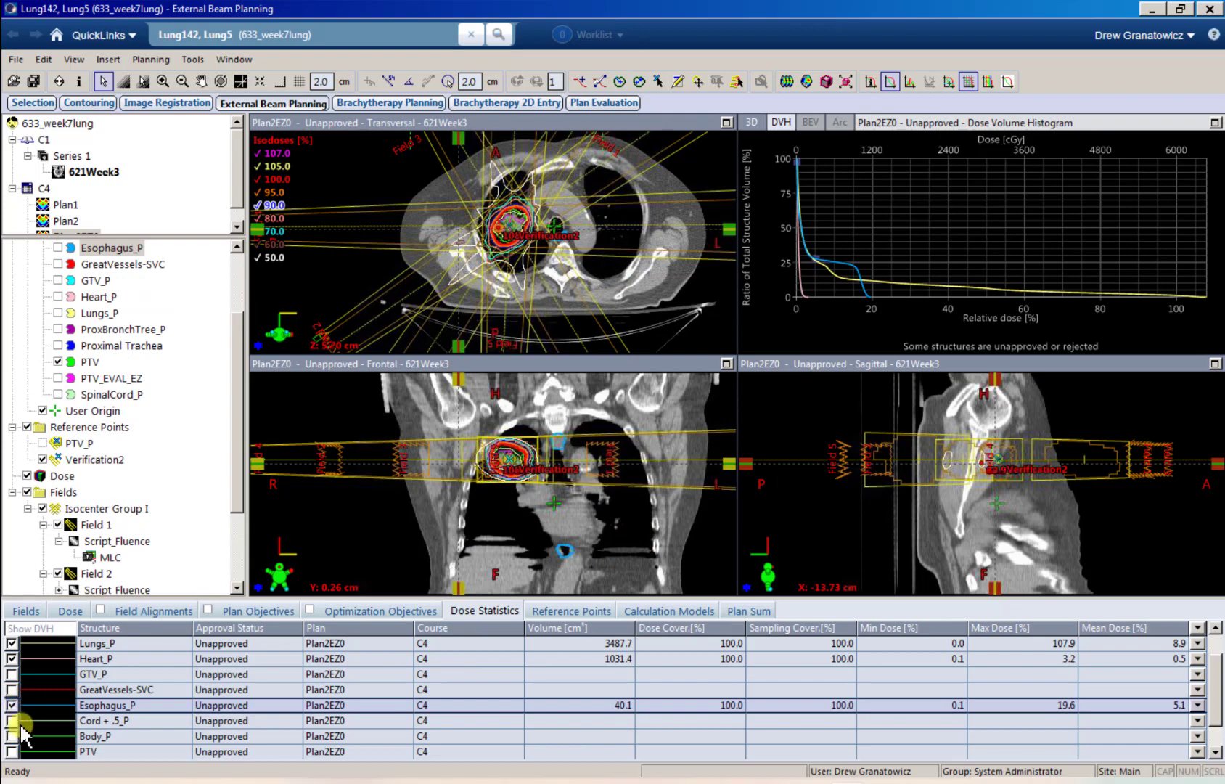
left_click(12, 720)
left_click(12, 751)
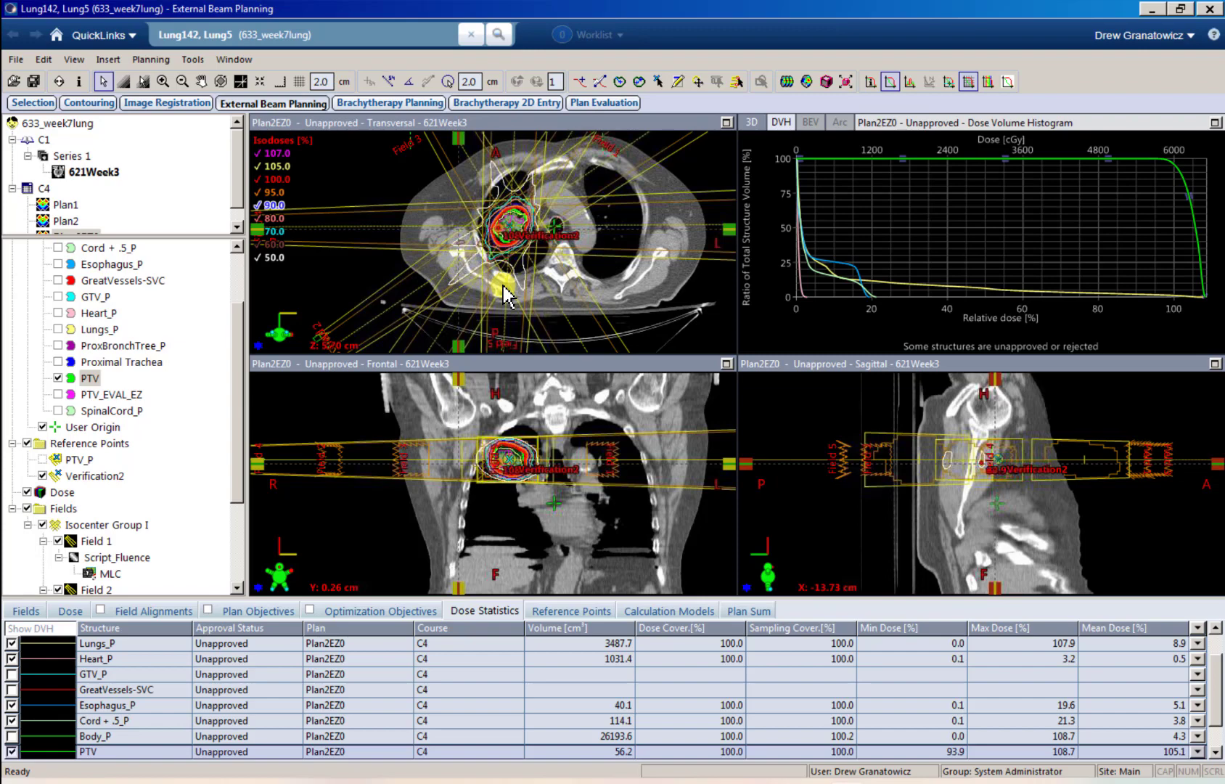
- Look over the remaining structures in the dose statistics and select Plan2EZ0 in course C4
scroll(95, 206, "down", 1)
left_click(106, 215)
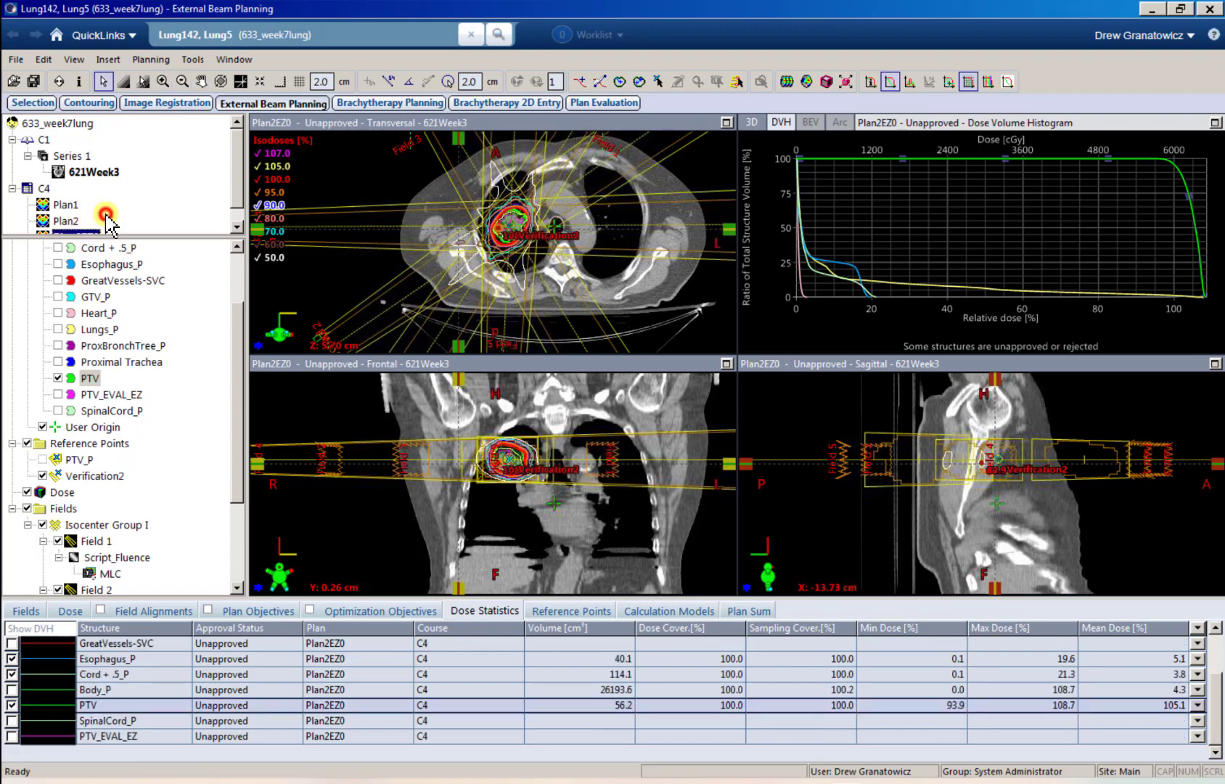
scroll(105, 218, "down", 1)
left_click(75, 223)
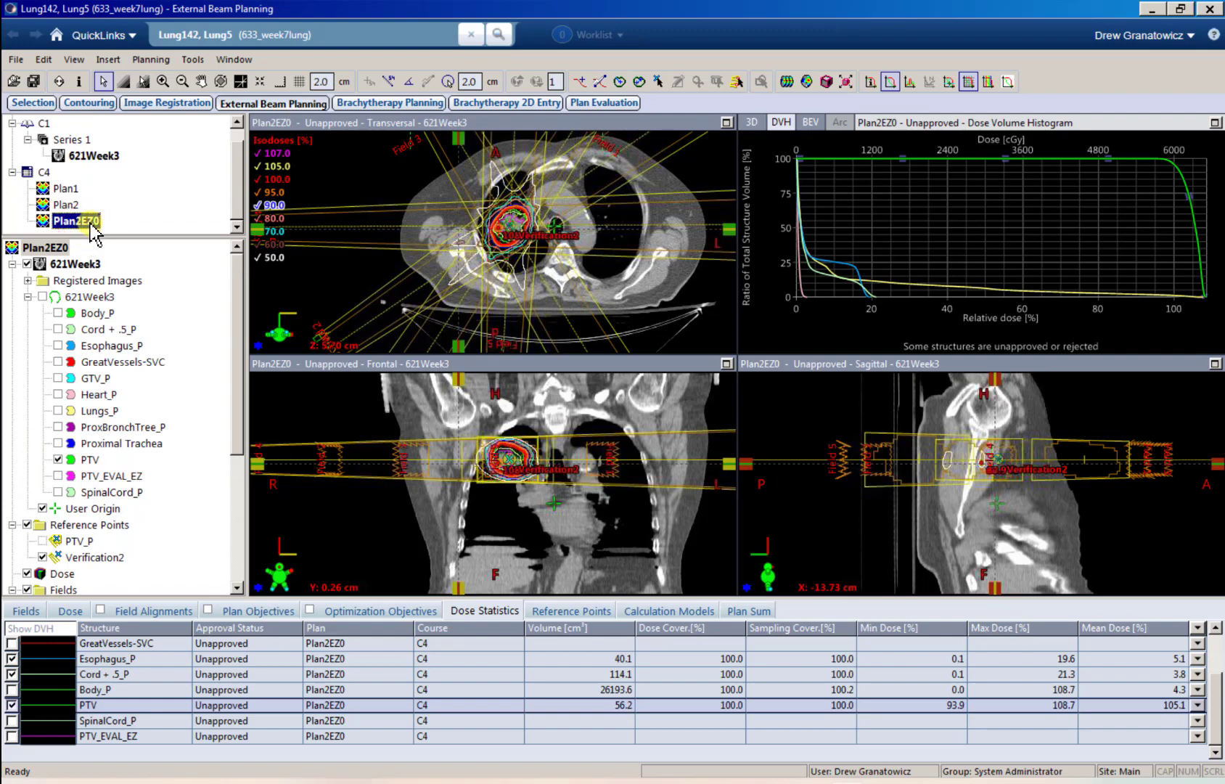